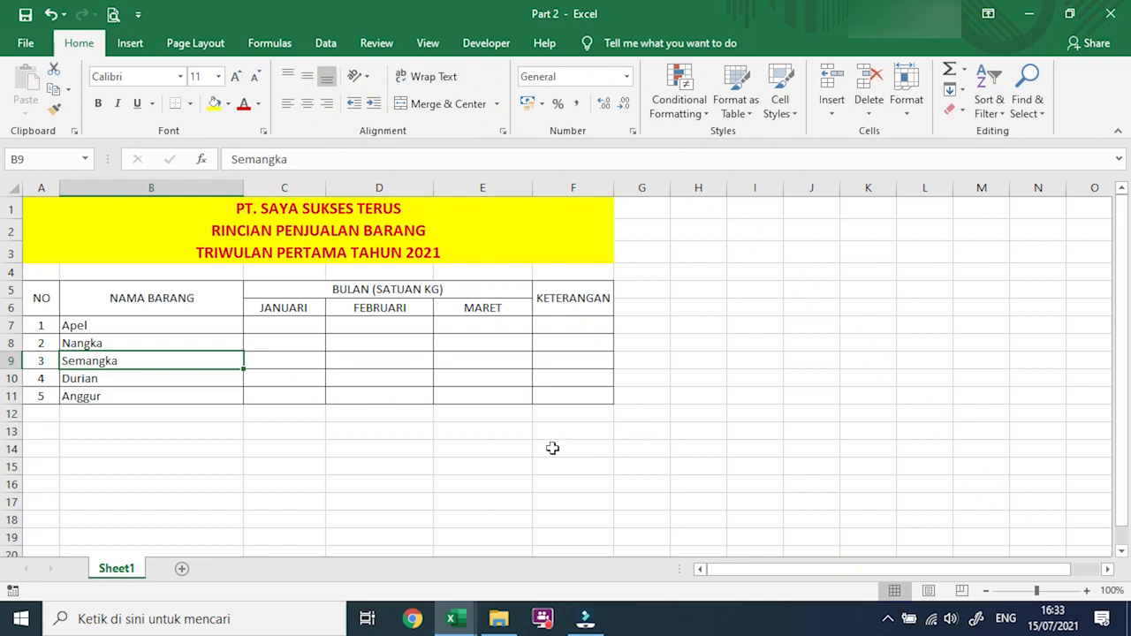
{"action": "left_click", "coordinate": [366, 389]}
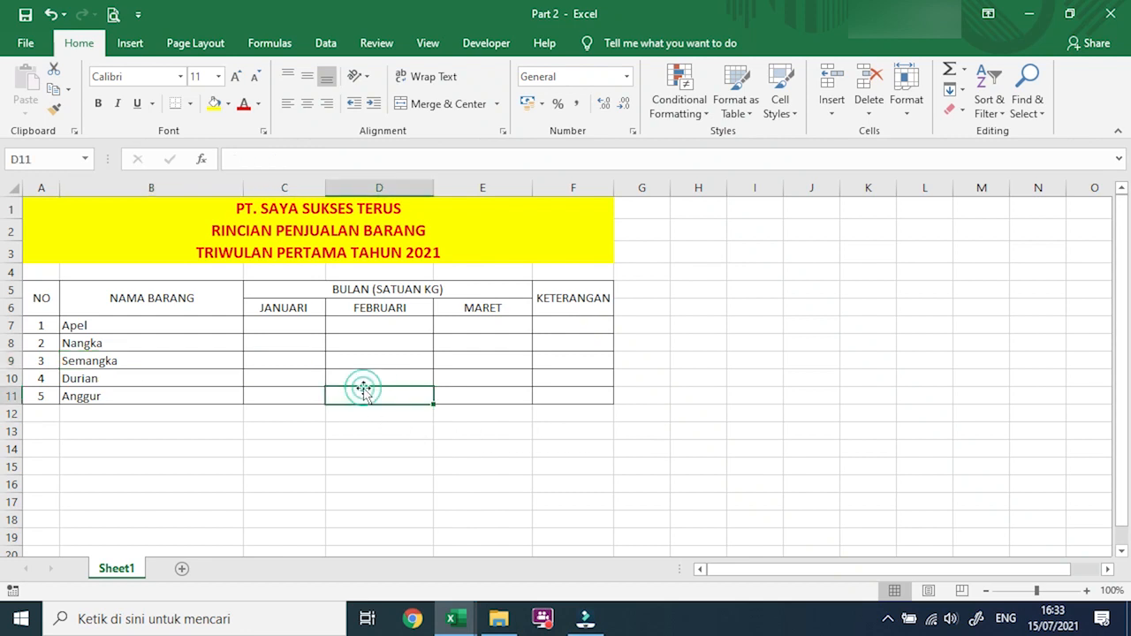
{"action": "left_click", "coordinate": [584, 380]}
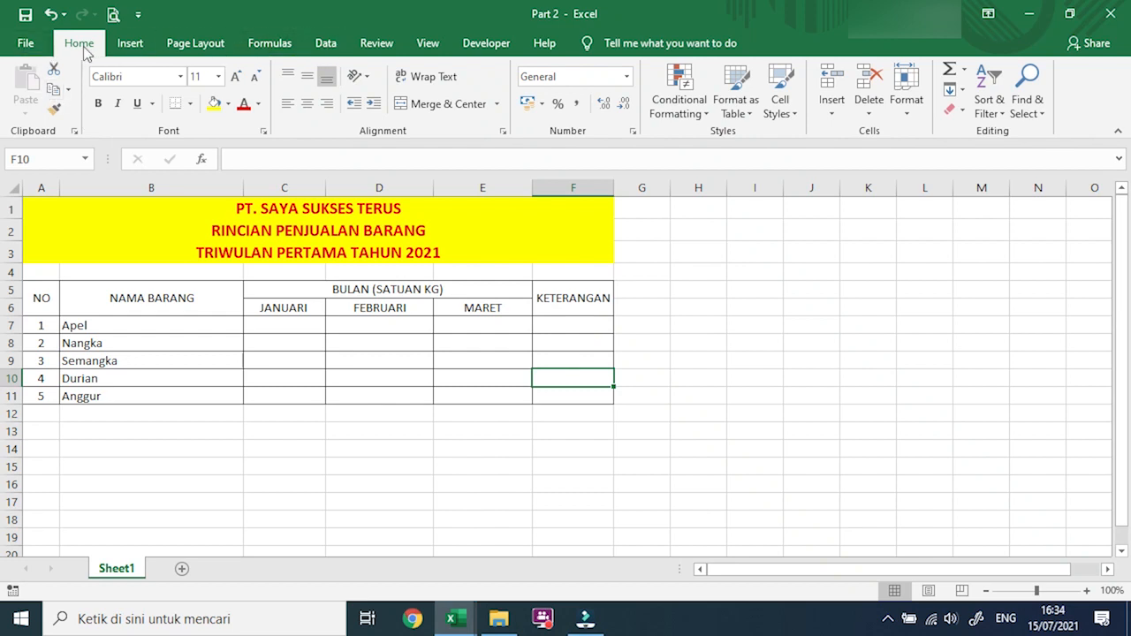
Create a new blank workbook.
{"action": "left_click", "coordinate": [35, 49]}
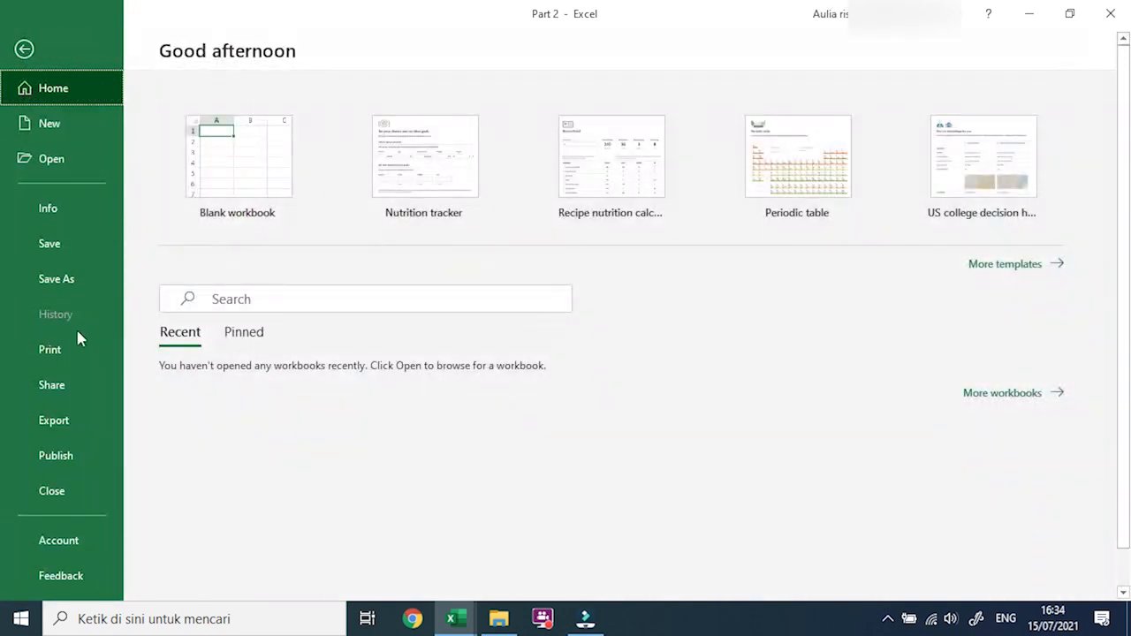
{"action": "left_click", "coordinate": [49, 126]}
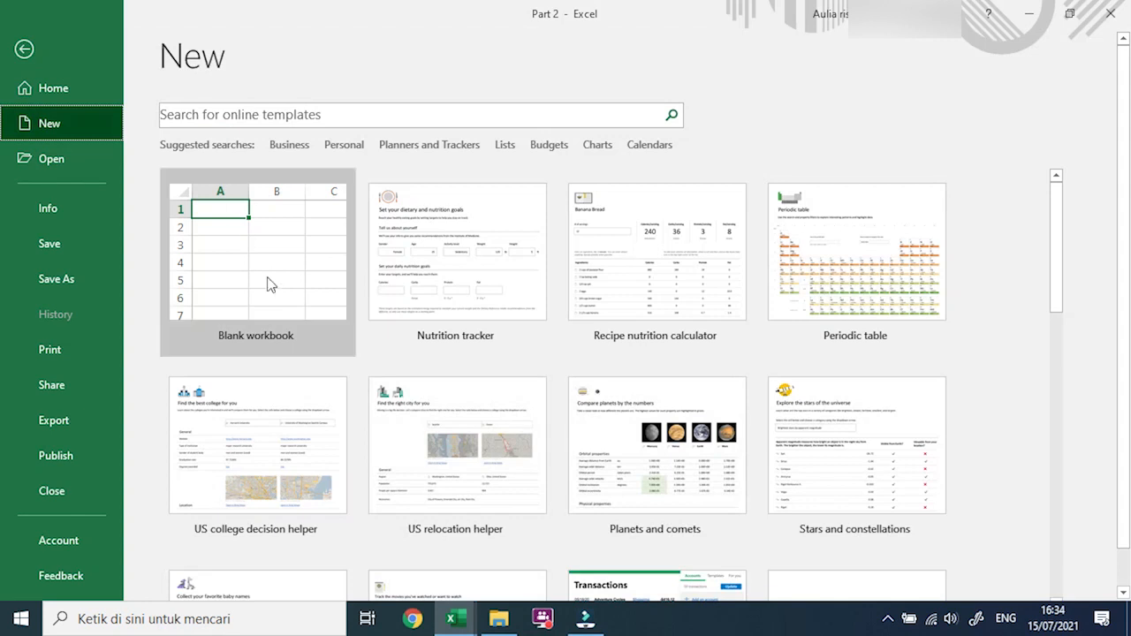
{"action": "left_click", "coordinate": [270, 284]}
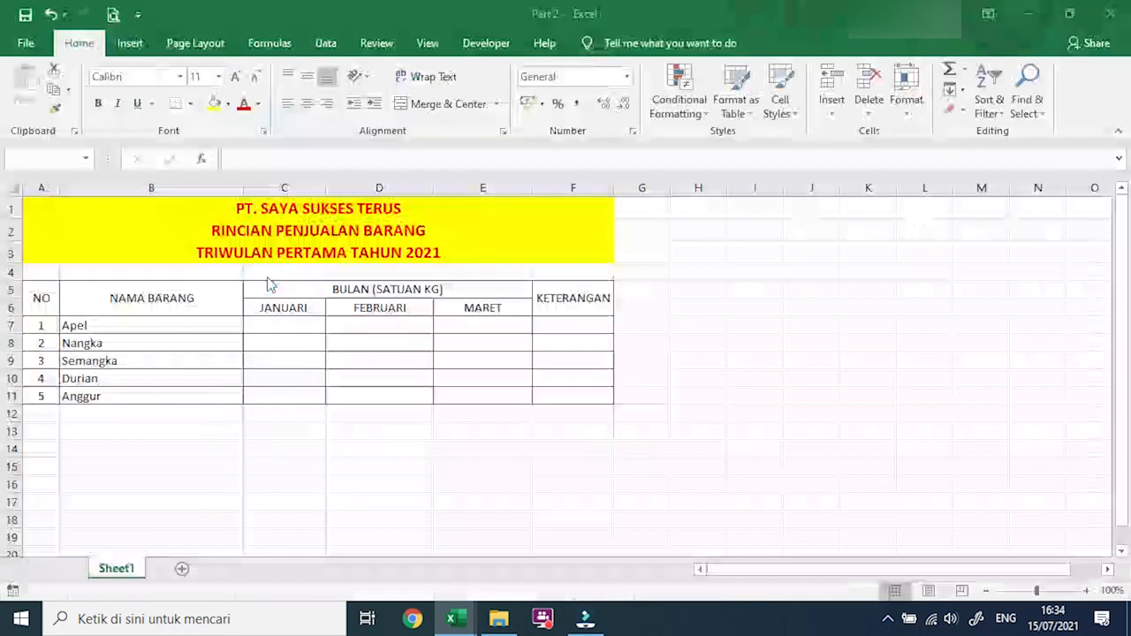
Enter the column heading "NO" in cell A4 of the new workbook.
{"action": "left_click", "coordinate": [68, 223]}
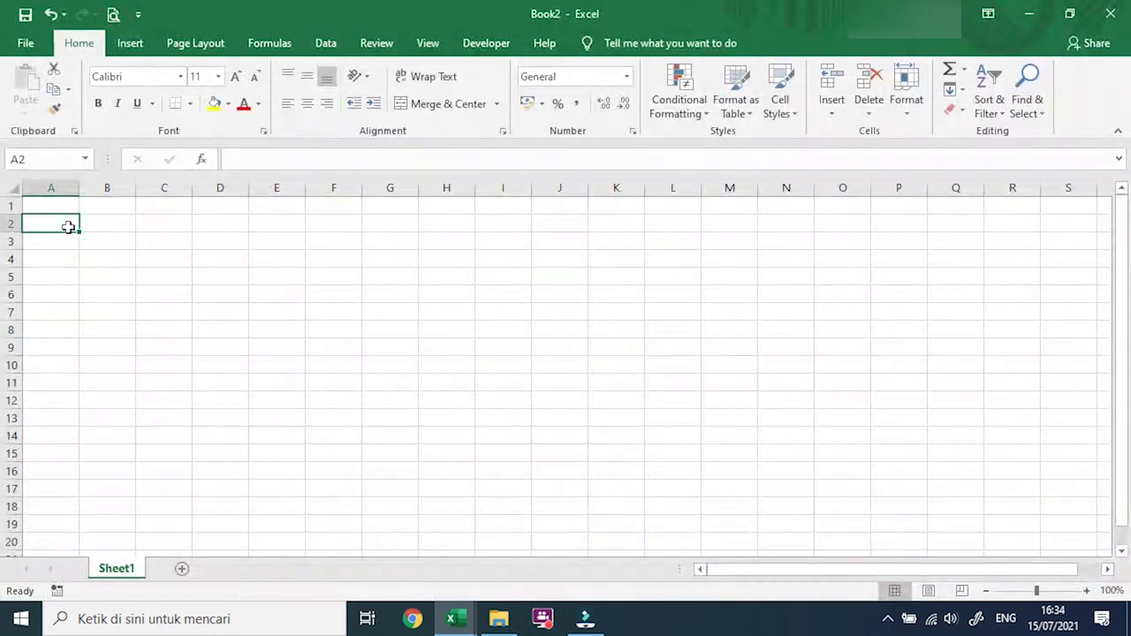
{"action": "left_click", "coordinate": [119, 227]}
{"action": "left_click", "coordinate": [114, 256]}
{"action": "left_click", "coordinate": [56, 257]}
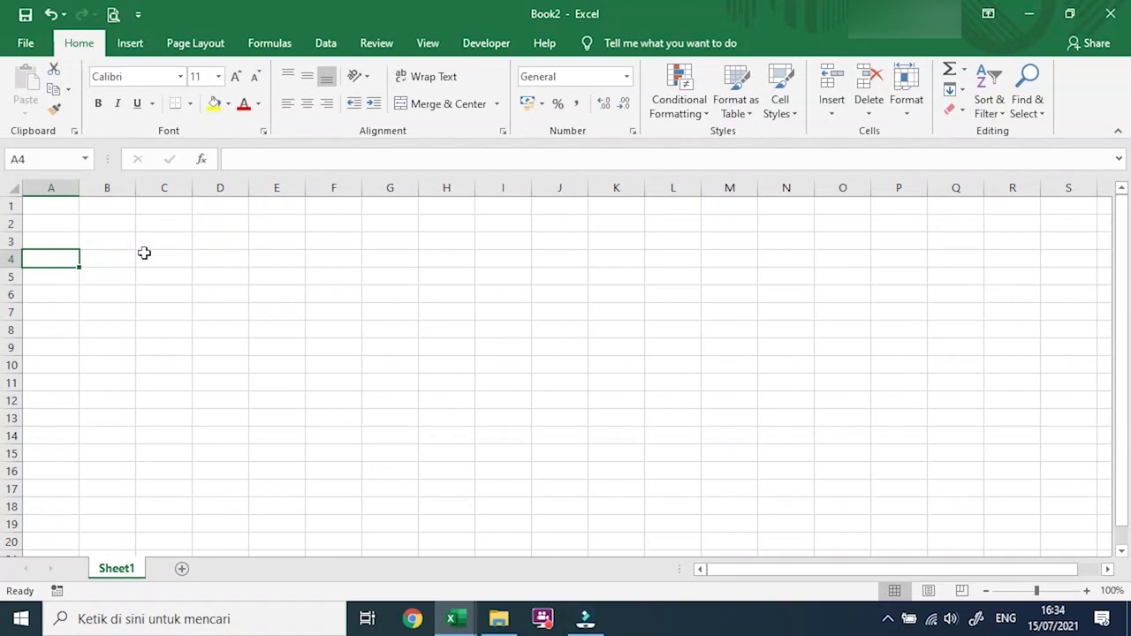
{"action": "type", "text": "no"}
{"action": "key", "text": "BackSpace"}
{"action": "key", "text": "BackSpace"}
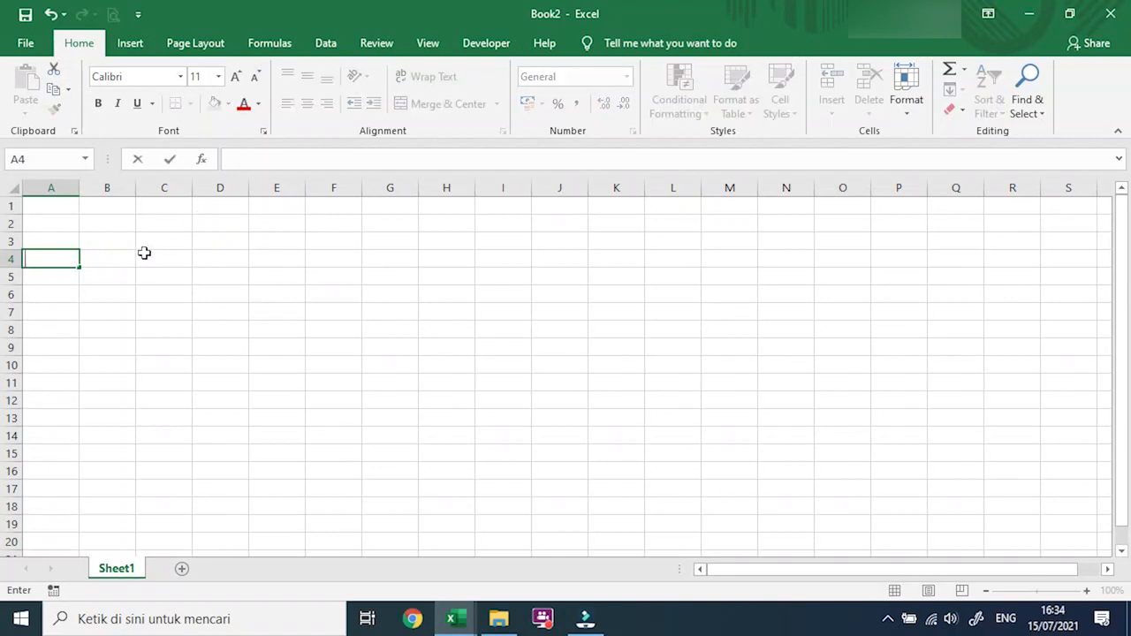
{"action": "type", "text": "NO"}
Check the next column heading in the Part 2 workbook and return to Book2.
{"action": "mouse_move", "coordinate": [445, 608]}
{"action": "left_click", "coordinate": [457, 577]}
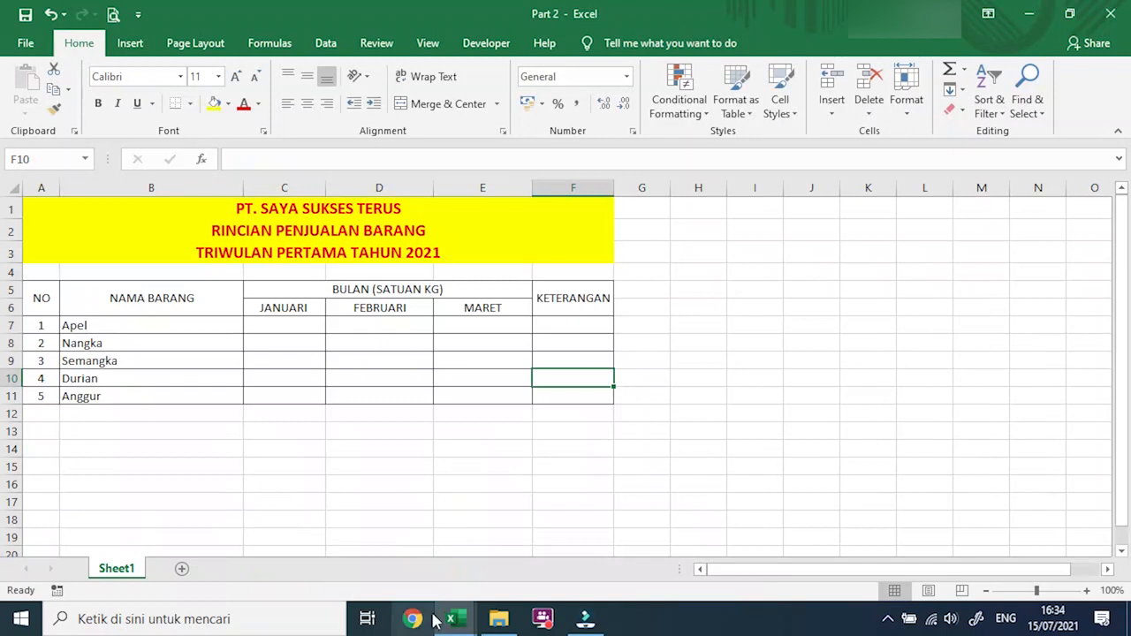
{"action": "mouse_move", "coordinate": [474, 624]}
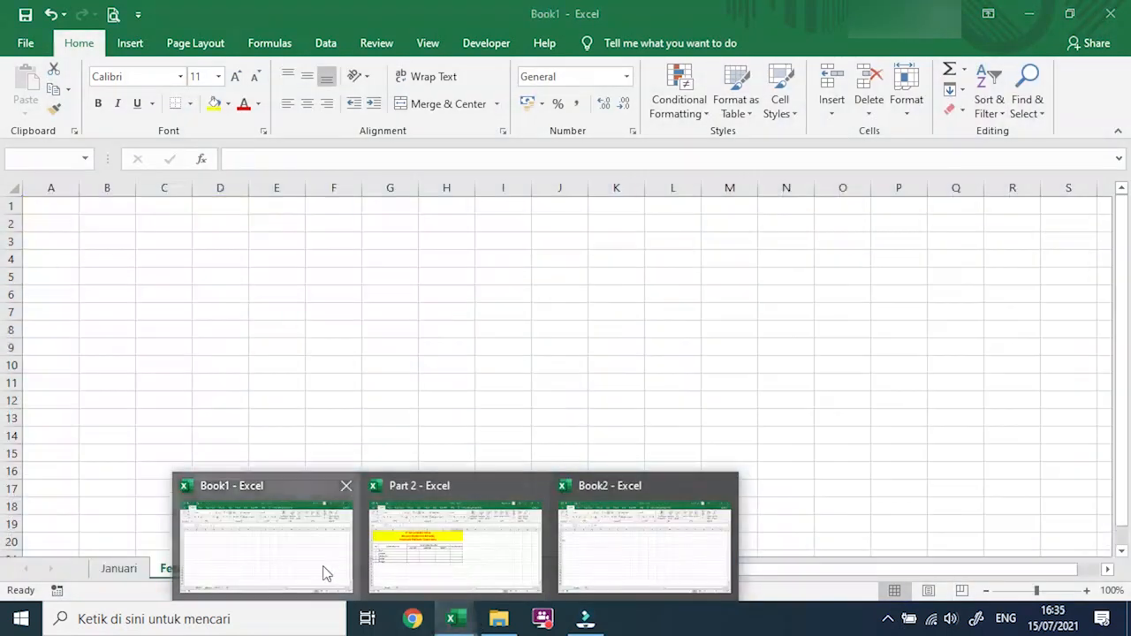
{"action": "left_click", "coordinate": [323, 573]}
{"action": "mouse_move", "coordinate": [454, 619]}
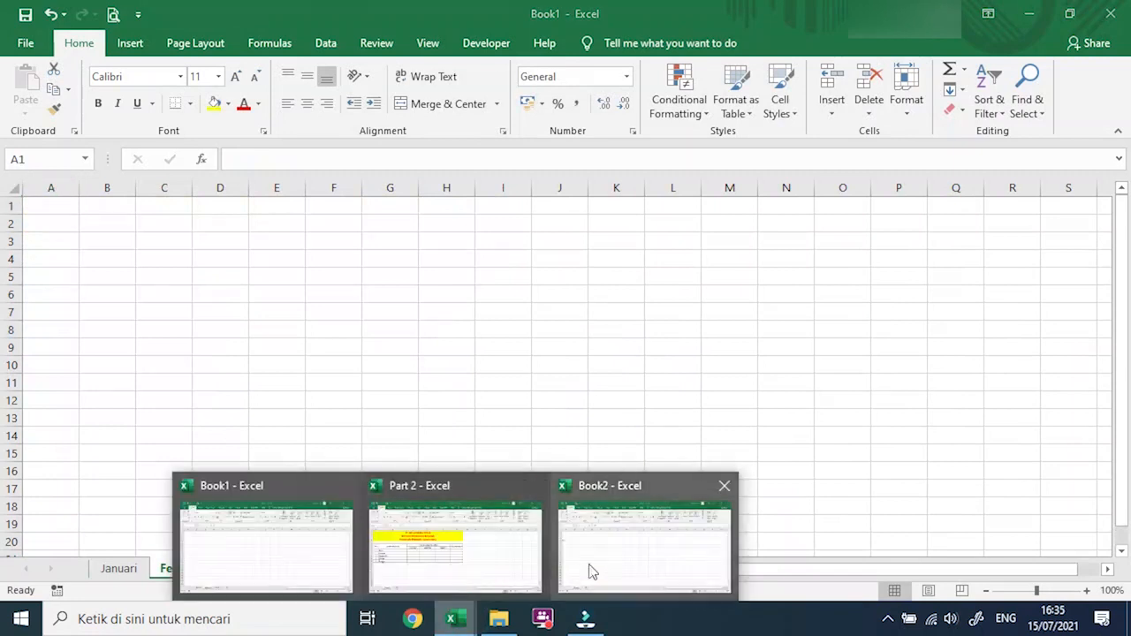
{"action": "left_click", "coordinate": [619, 562]}
Enter the column heading "NAMA BARANG" in cell B4.
{"action": "left_click", "coordinate": [121, 257]}
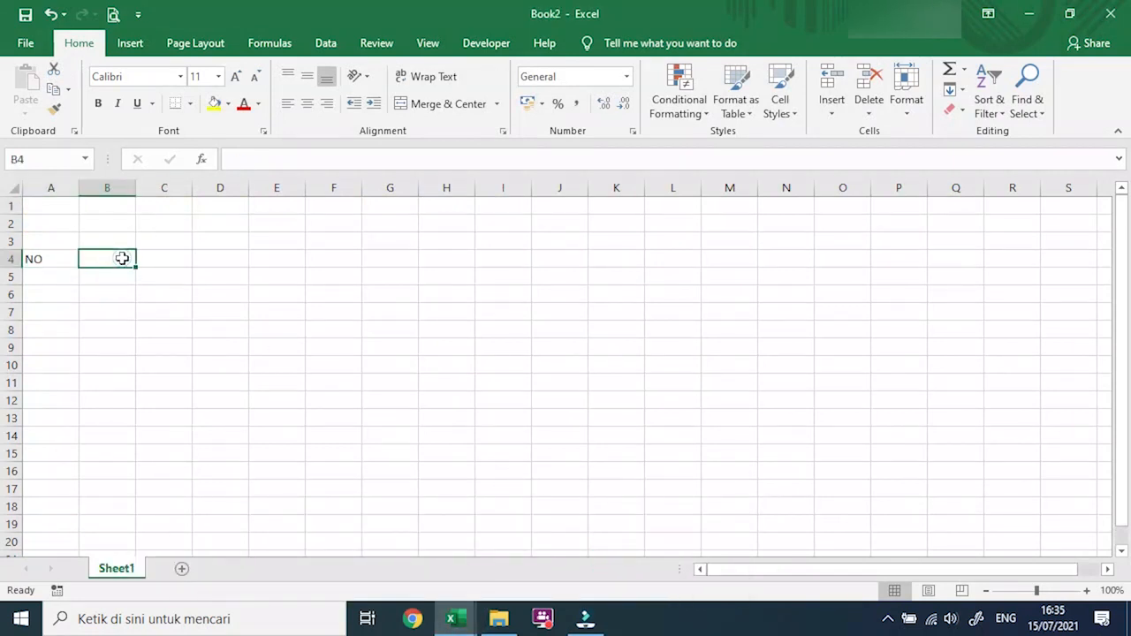
{"action": "type", "text": "NAMA"}
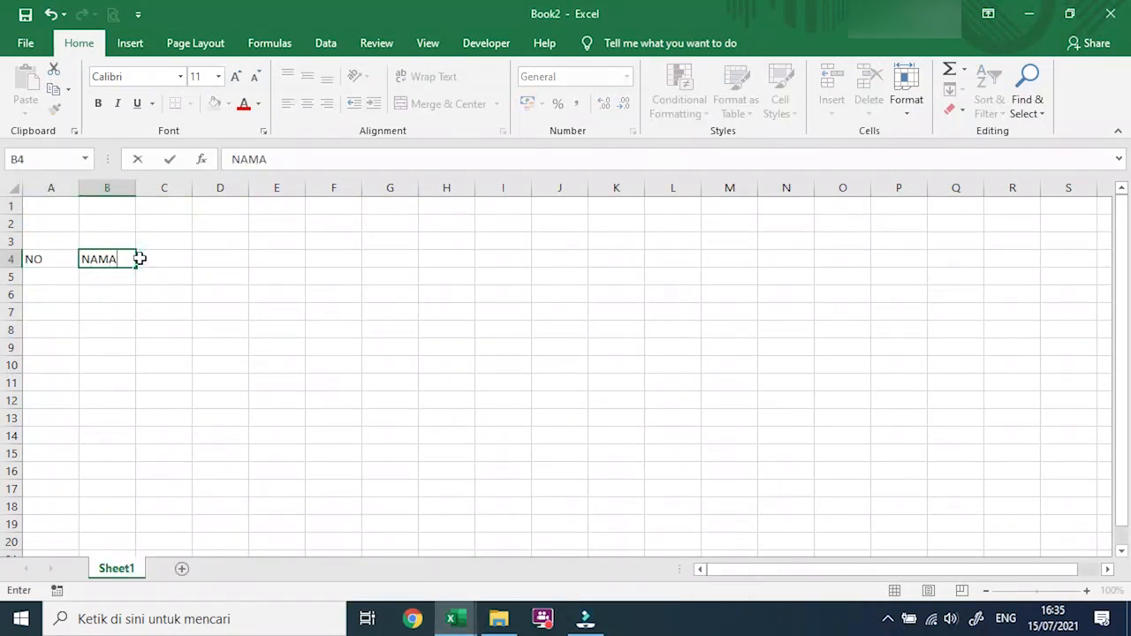
{"action": "type", "text": " BARANG"}
{"action": "key", "text": "Tab"}
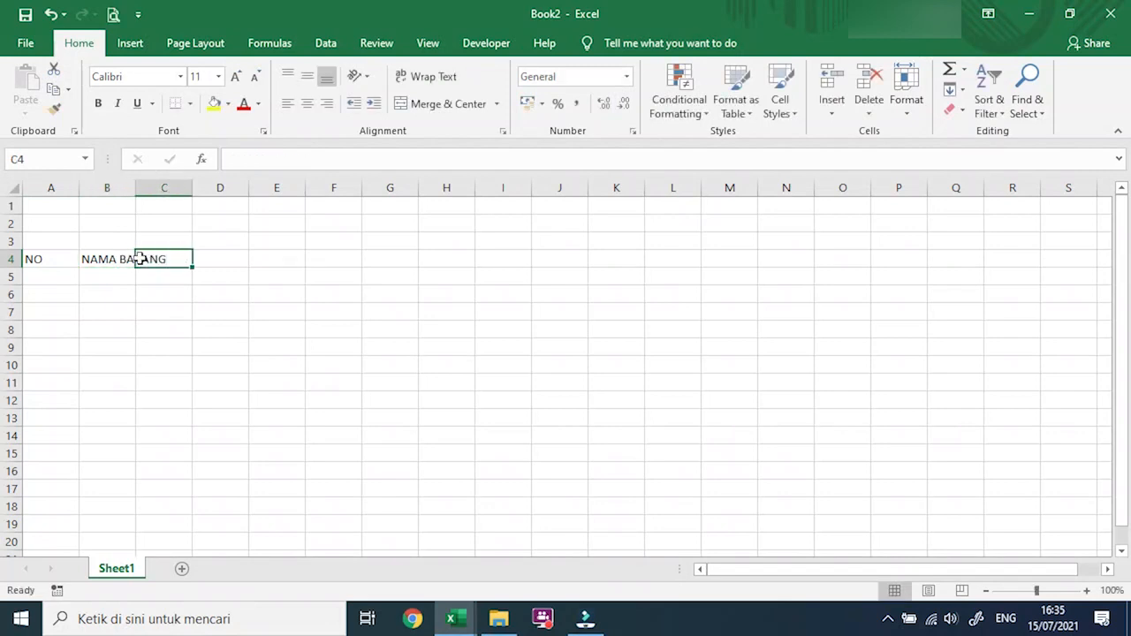
Look up the remaining table headings in the Part 2 workbook and return to Book2.
{"action": "mouse_move", "coordinate": [451, 619]}
{"action": "left_click", "coordinate": [382, 546]}
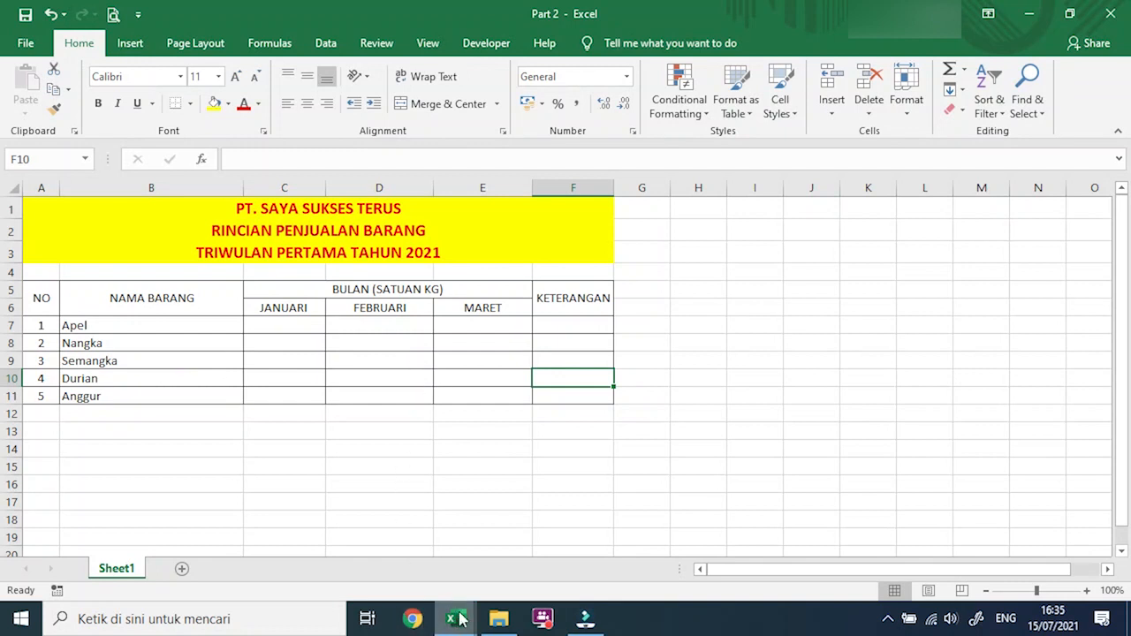
{"action": "mouse_move", "coordinate": [456, 618]}
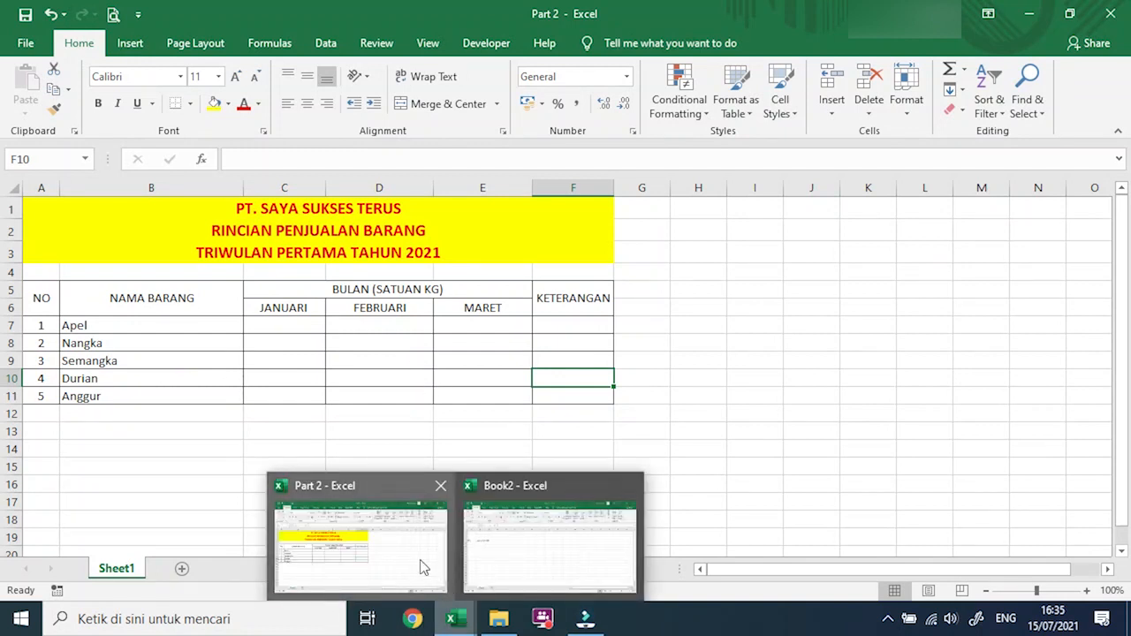
{"action": "left_click", "coordinate": [422, 566]}
{"action": "left_click", "coordinate": [457, 618]}
{"action": "left_click", "coordinate": [534, 568]}
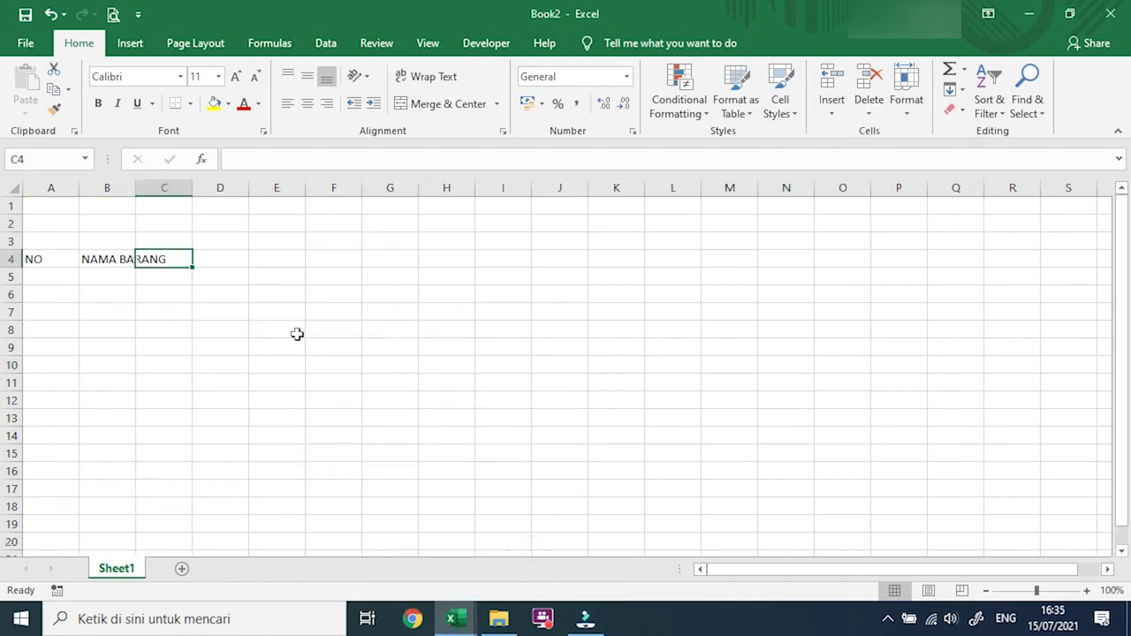
Enter the heading "BULAN (SATUAN KG)" in cell D4.
{"action": "left_click", "coordinate": [215, 259]}
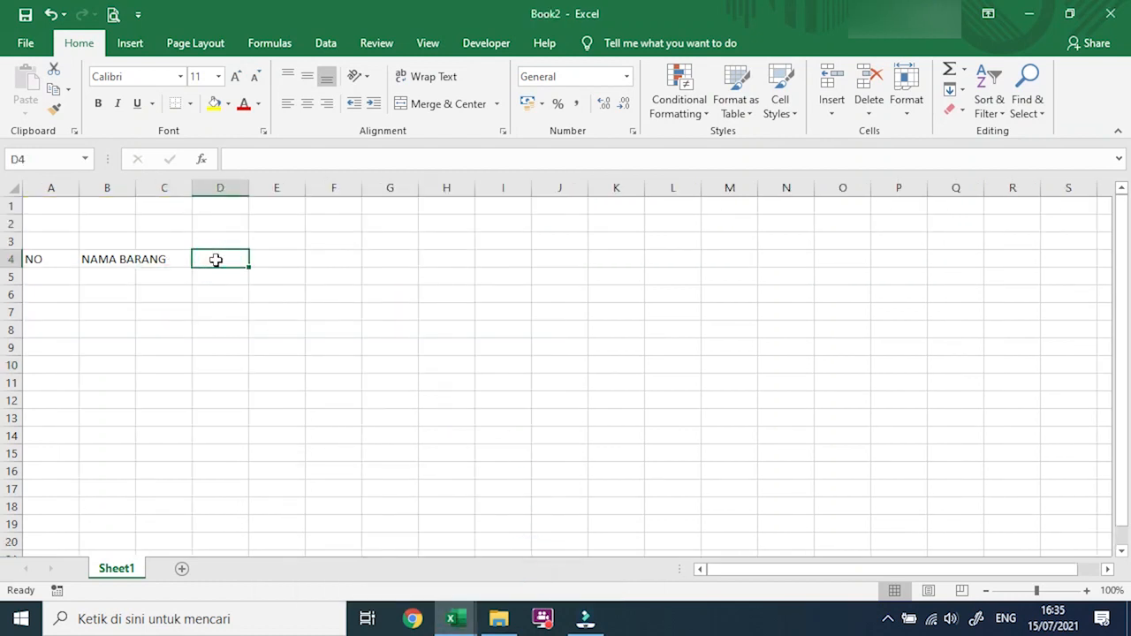
{"action": "type", "text": "BULA"}
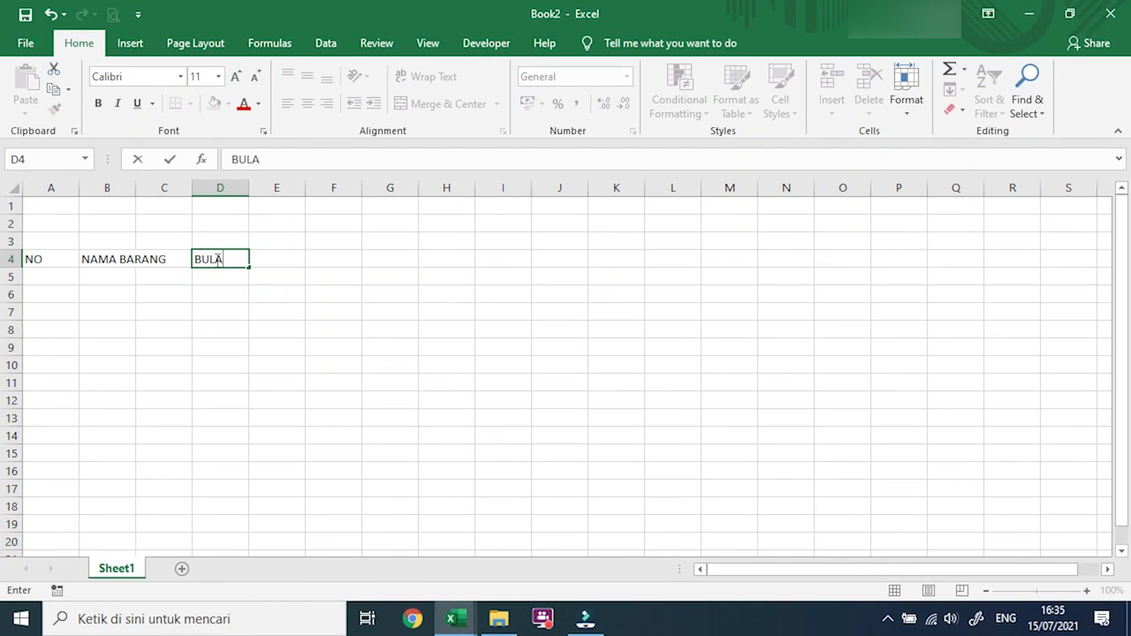
{"action": "type", "text": "N (SAT"}
{"action": "type", "text": "UAN)"}
{"action": "key", "text": "BackSpace"}
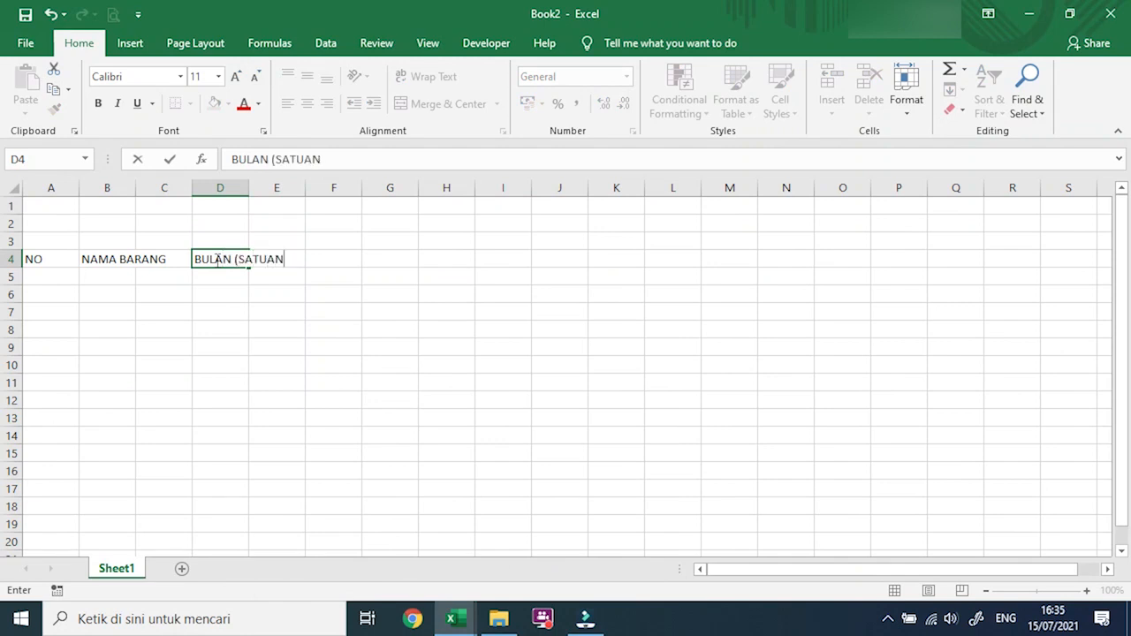
{"action": "type", "text": "KG)"}
Enter the month subheadings "JANUARI", "FEBRUARI" and "MARET" in cells D5 to F5.
{"action": "left_click", "coordinate": [221, 277]}
{"action": "type", "text": "JANUARI"}
{"action": "key", "text": "BackSpace"}
{"action": "type", "text": "I"}
{"action": "key", "text": "Tab"}
{"action": "type", "text": "FEBRUARI"}
{"action": "key", "text": "Tab"}
{"action": "type", "text": "MARET"}
{"action": "key", "text": "Tab"}
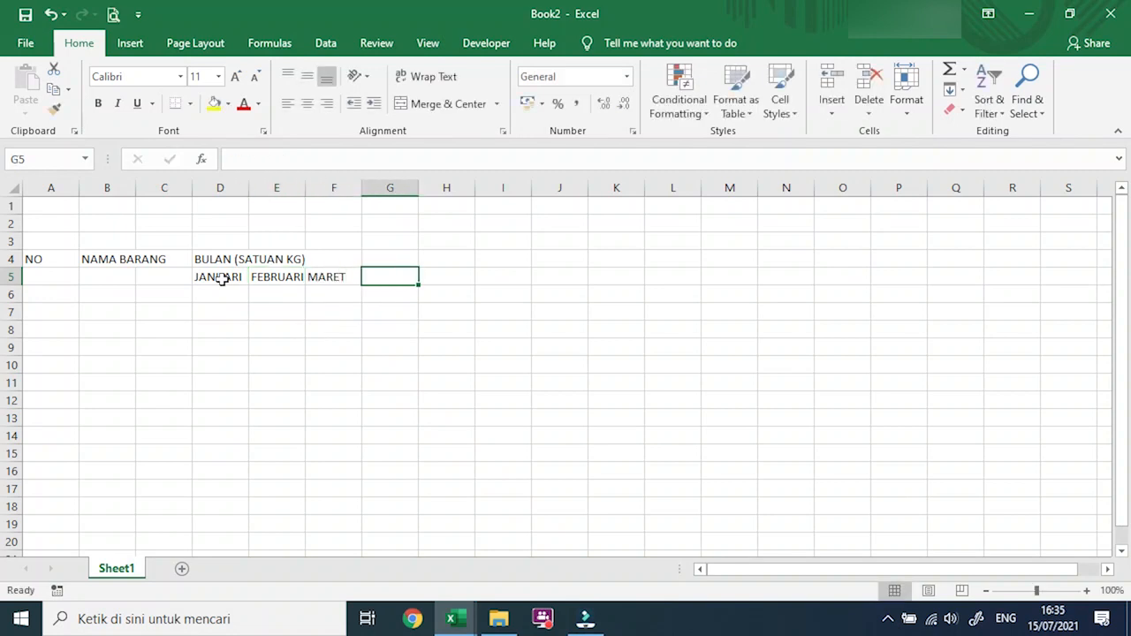
Enter the column heading "KETERANGAN" in cell G4.
{"action": "key", "text": "Up"}
{"action": "type", "text": "KETERANGA"}
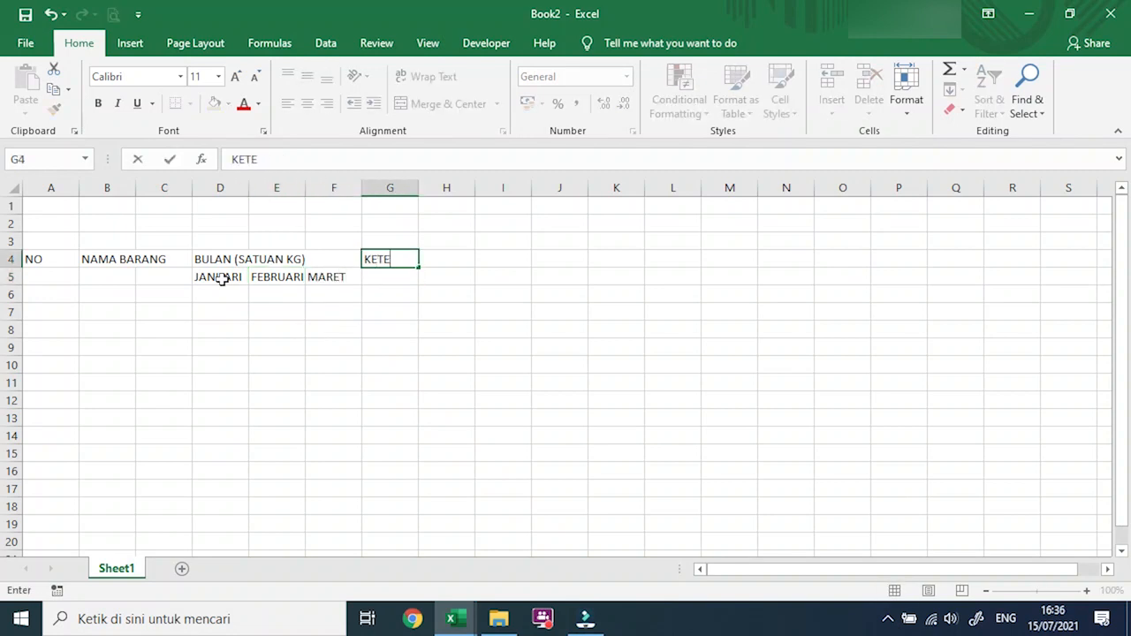
{"action": "type", "text": "N"}
{"action": "key", "text": "Return"}
{"action": "key", "text": "Left"}
{"action": "key", "text": "Left"}
{"action": "key", "text": "Left"}
{"action": "key", "text": "Left"}
{"action": "key", "text": "Left"}
{"action": "key", "text": "Left"}
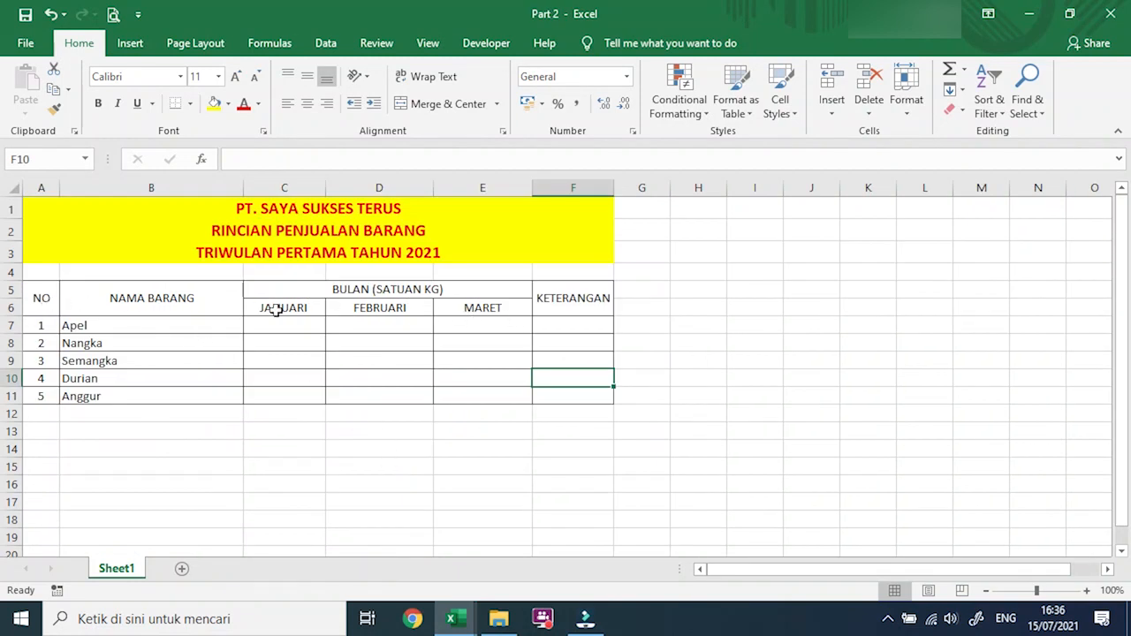
Examine how the NO, NAMA BARANG and KETERANGAN headings occupy rows 5 and 6 in the Part 2 workbook.
{"action": "left_click", "coordinate": [119, 299]}
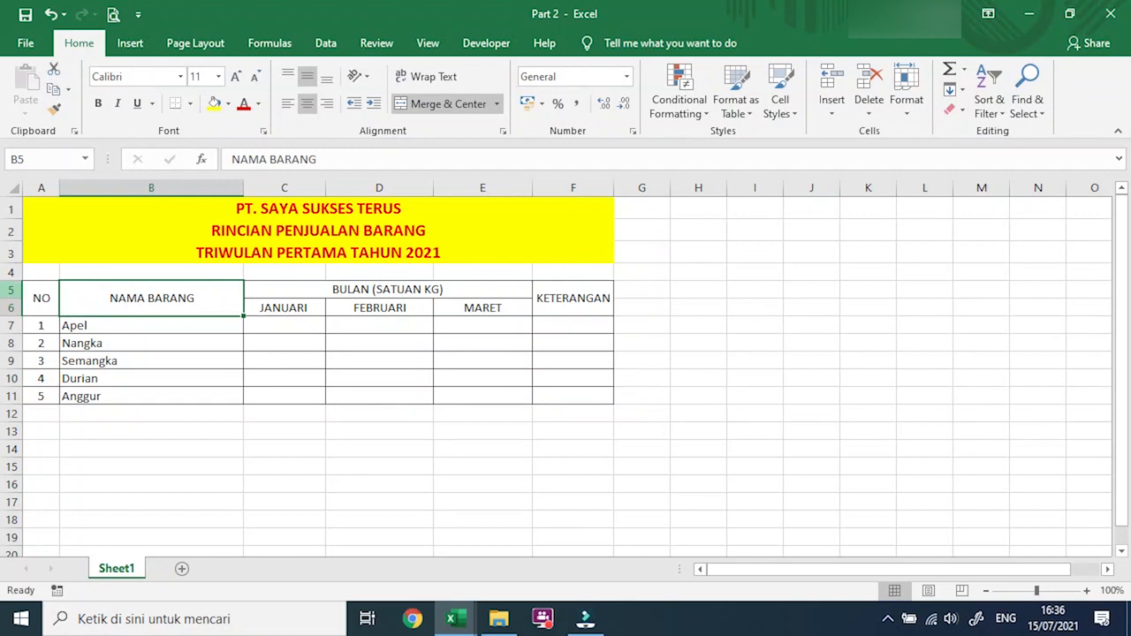
{"action": "left_click", "coordinate": [12, 306]}
{"action": "left_click", "coordinate": [135, 288]}
{"action": "left_click", "coordinate": [41, 300]}
{"action": "left_click", "coordinate": [155, 298]}
{"action": "left_click", "coordinate": [573, 298]}
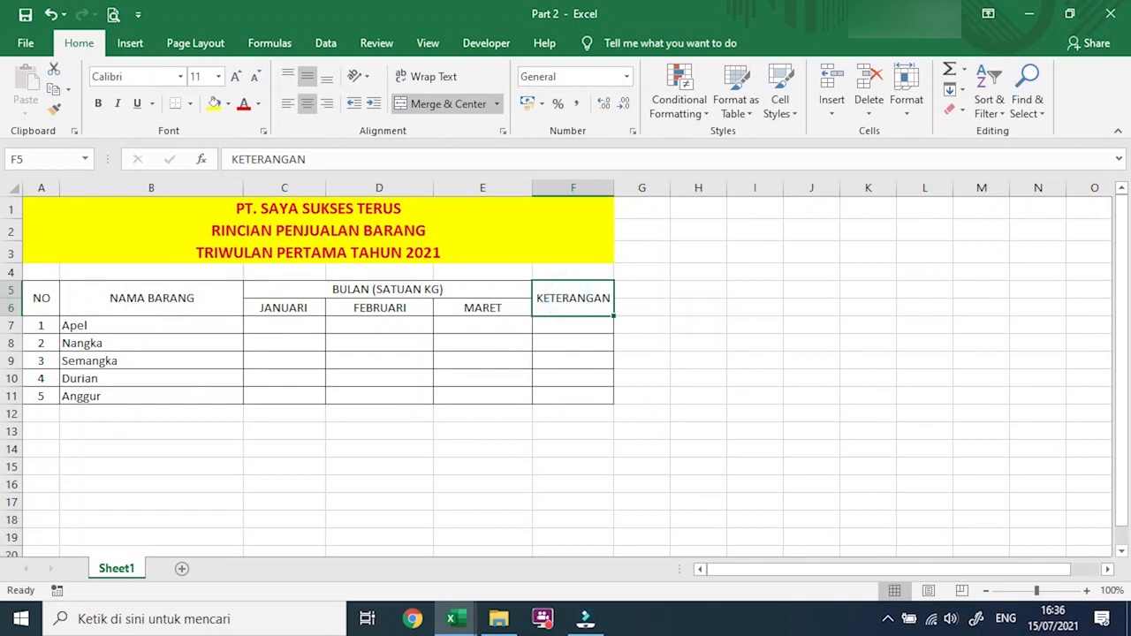
{"action": "left_click", "coordinate": [11, 290]}
{"action": "left_click", "coordinate": [11, 306]}
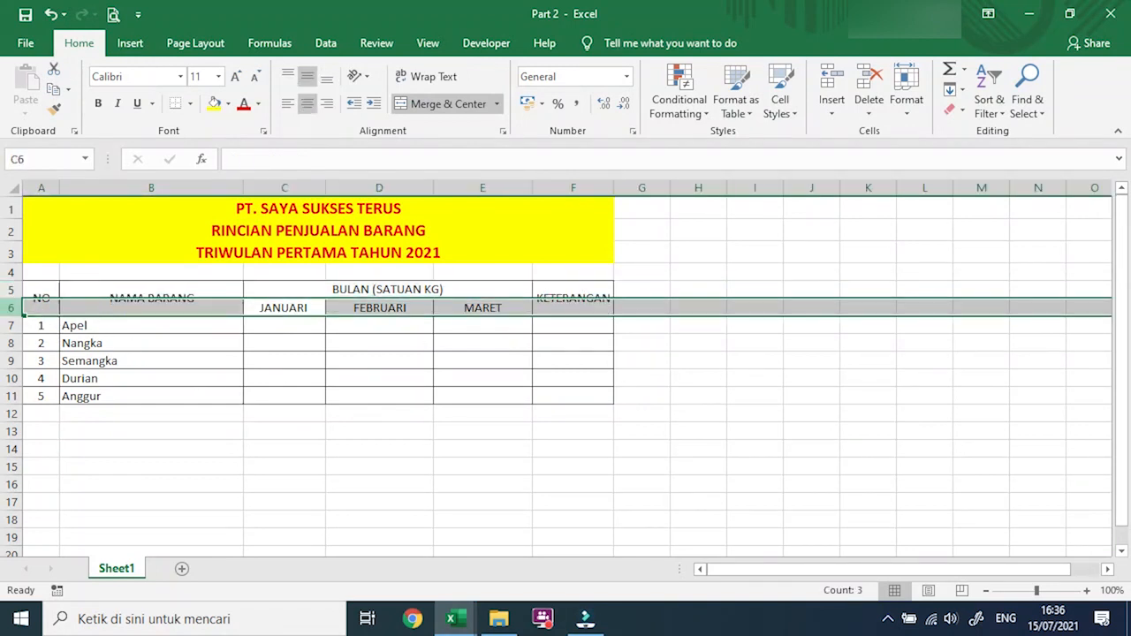
{"action": "left_click", "coordinate": [135, 303]}
Examine how the BULAN (SATUAN KG) heading is arranged above the three month columns in the Part 2 workbook.
{"action": "left_click", "coordinate": [419, 292]}
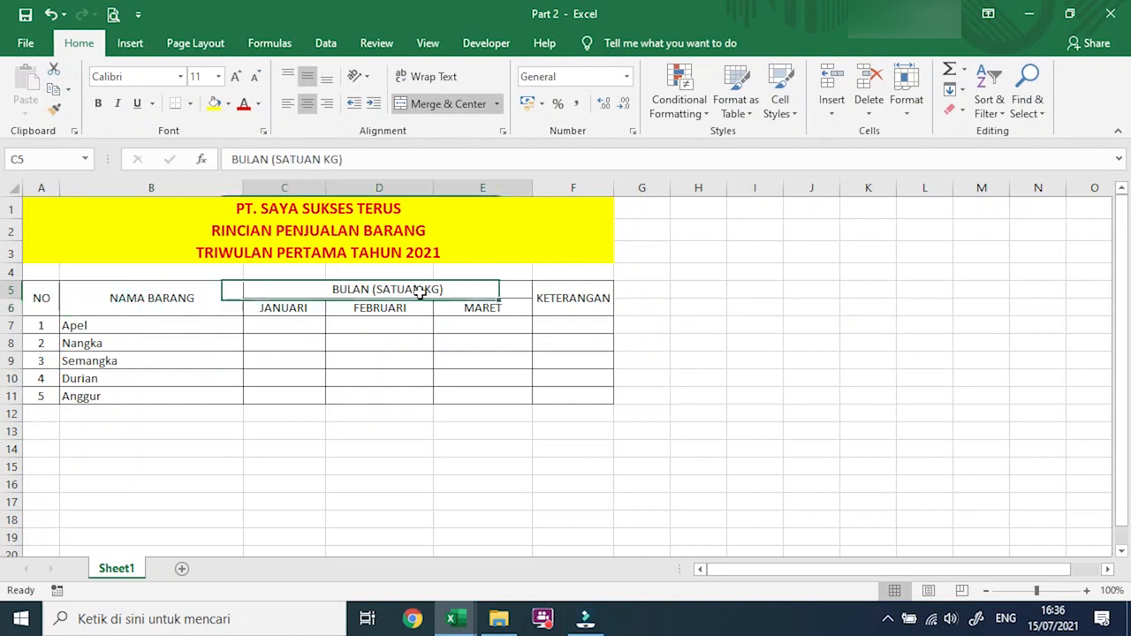
{"action": "left_click", "coordinate": [411, 307]}
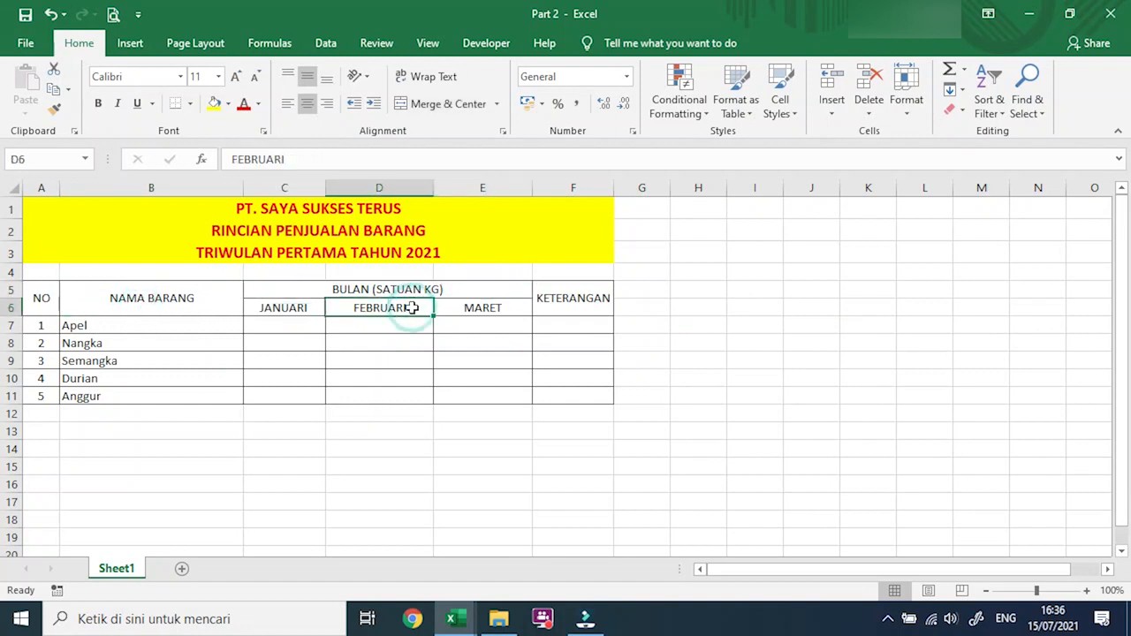
{"action": "left_click", "coordinate": [405, 290]}
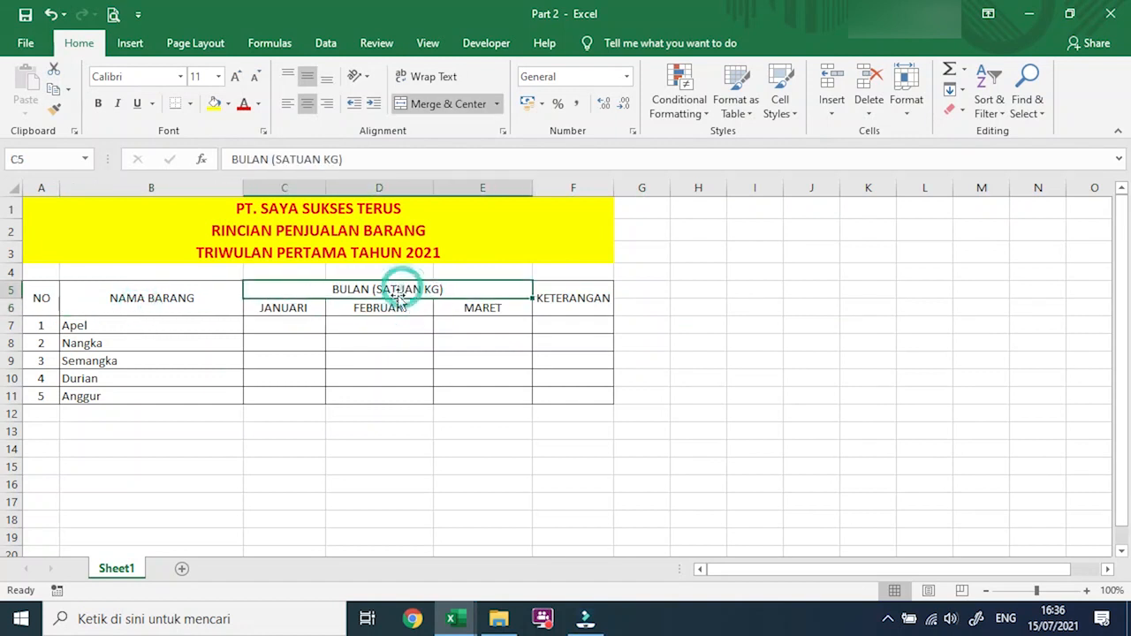
{"action": "left_click", "coordinate": [305, 308]}
{"action": "left_click", "coordinate": [371, 306]}
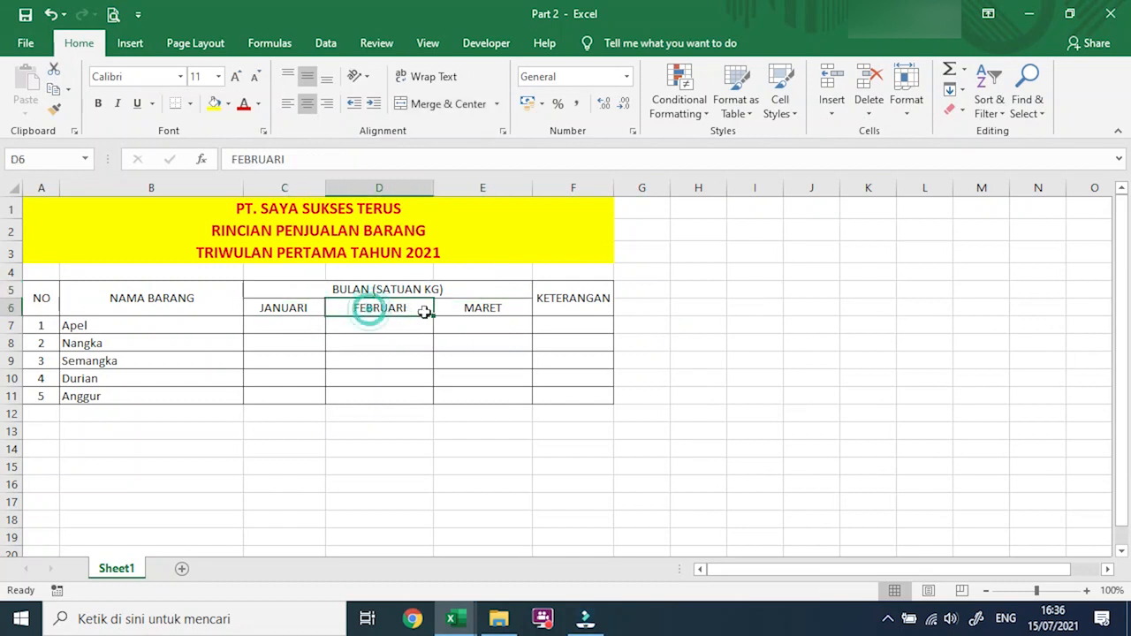
{"action": "left_click", "coordinate": [469, 314]}
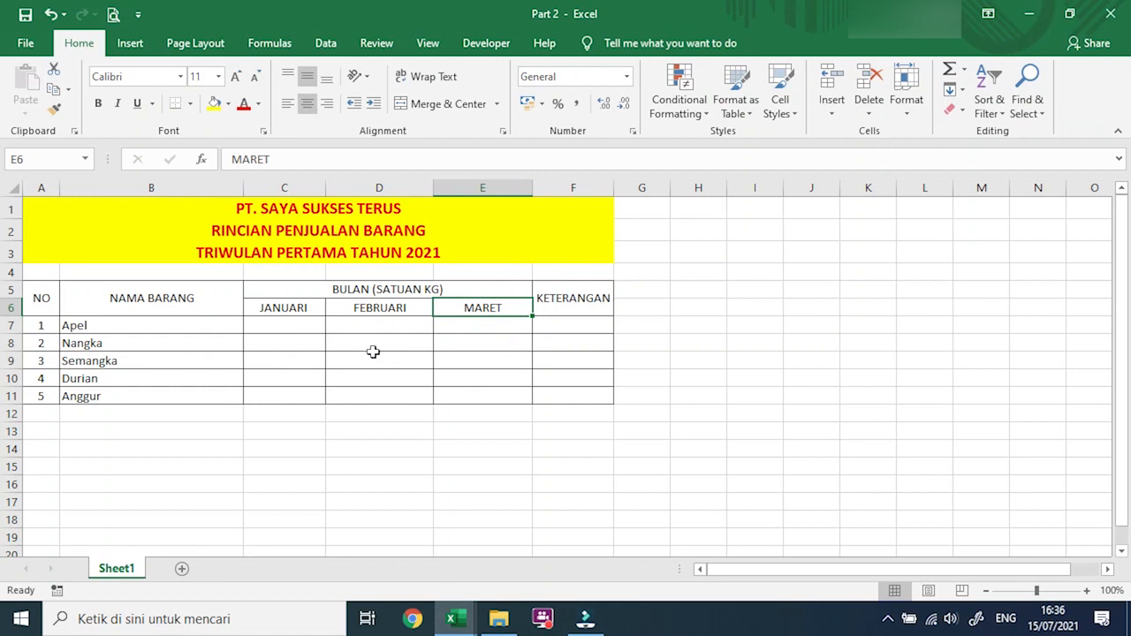
{"action": "left_click", "coordinate": [123, 307]}
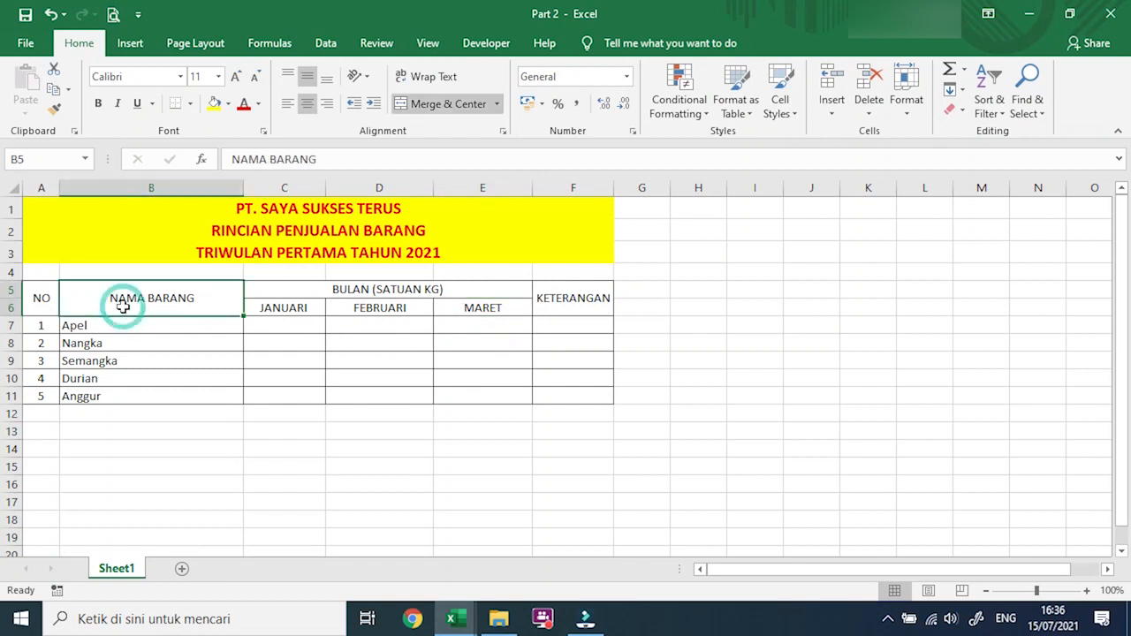
Return to Book2 and center the header cells A4:G5 horizontally.
{"action": "mouse_move", "coordinate": [453, 619]}
{"action": "left_click", "coordinate": [500, 538]}
{"action": "left_click", "coordinate": [187, 356]}
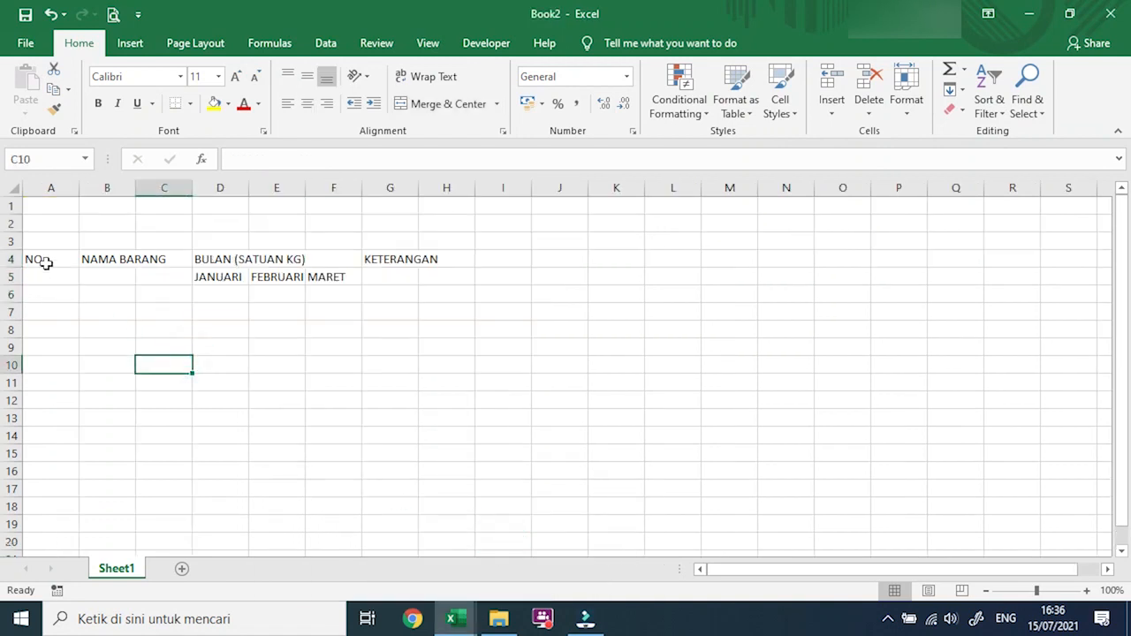
{"action": "left_click_drag", "start_coordinate": [43, 260], "coordinate": [392, 272]}
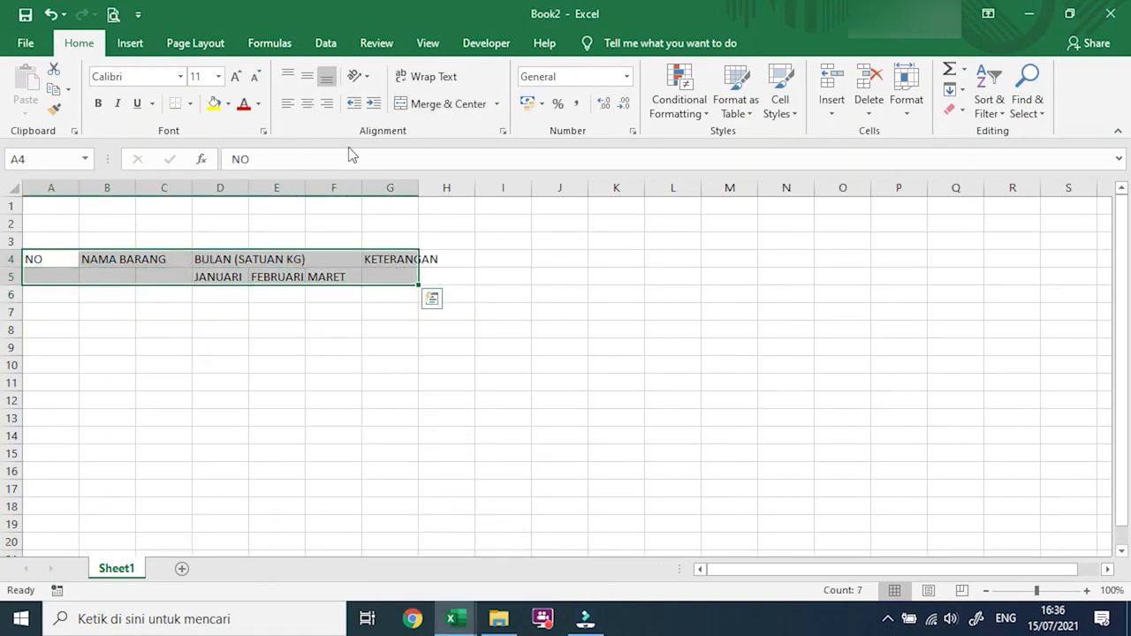
{"action": "left_click", "coordinate": [308, 104]}
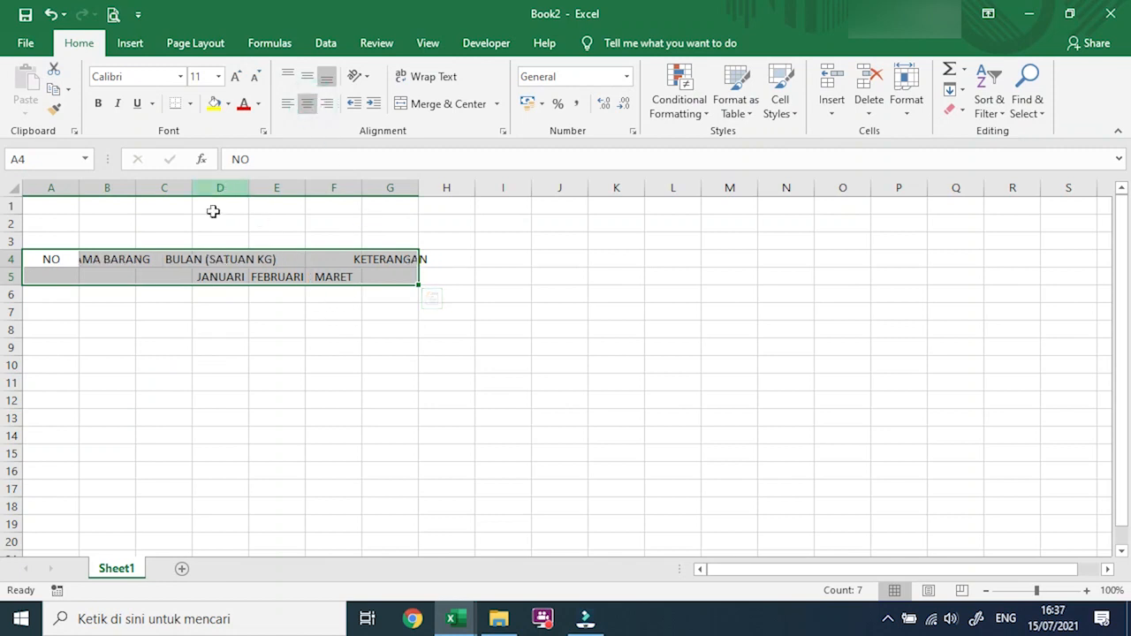
Bold the header cells A4:G5 and auto-fit columns A, B, D, E, F and G to their contents.
{"action": "left_click", "coordinate": [99, 104]}
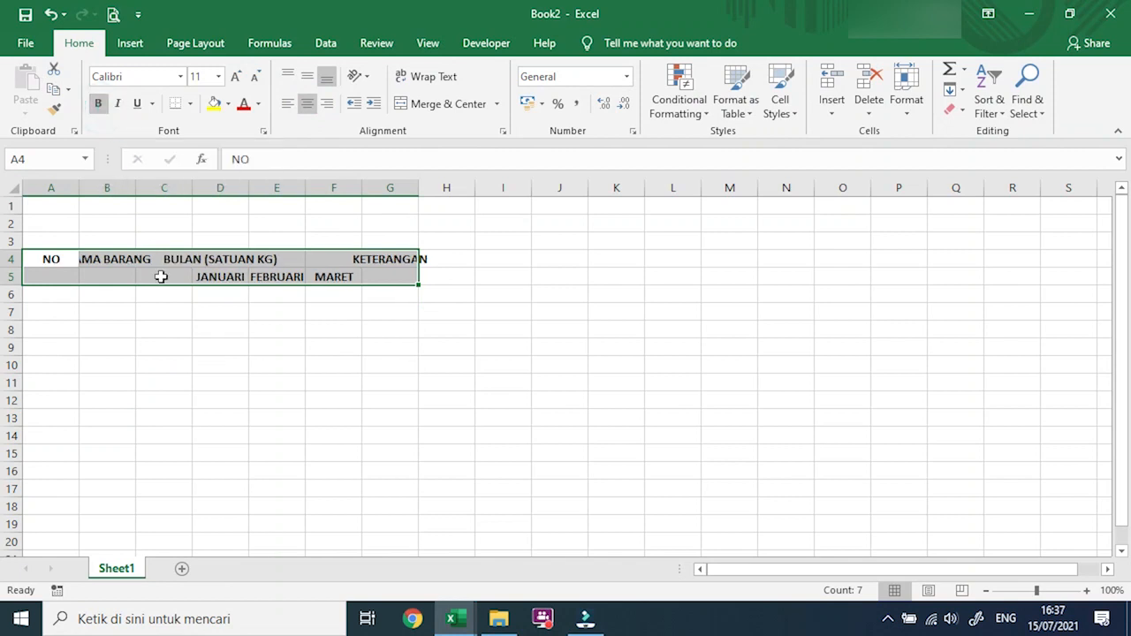
{"action": "left_click", "coordinate": [177, 309]}
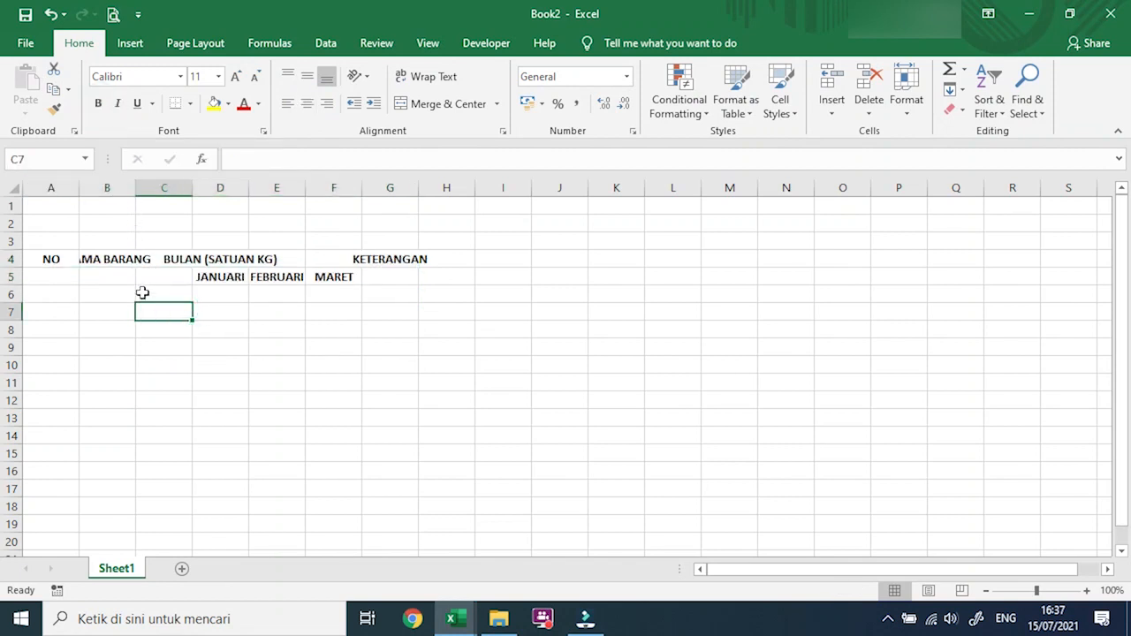
{"action": "double_click", "coordinate": [79, 194]}
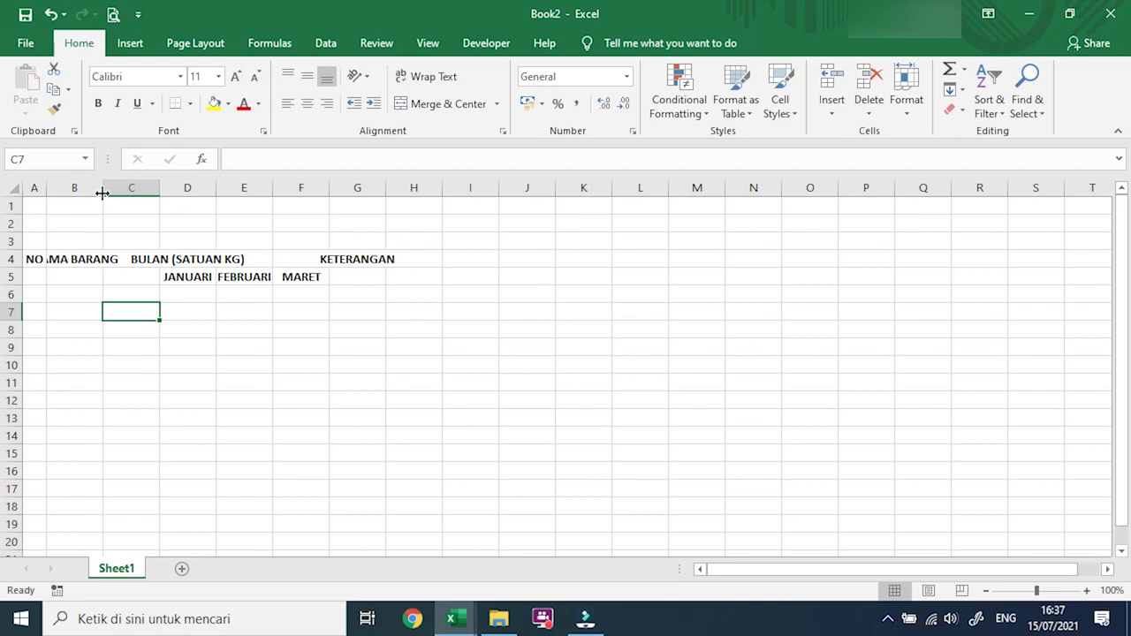
{"action": "double_click", "coordinate": [102, 193]}
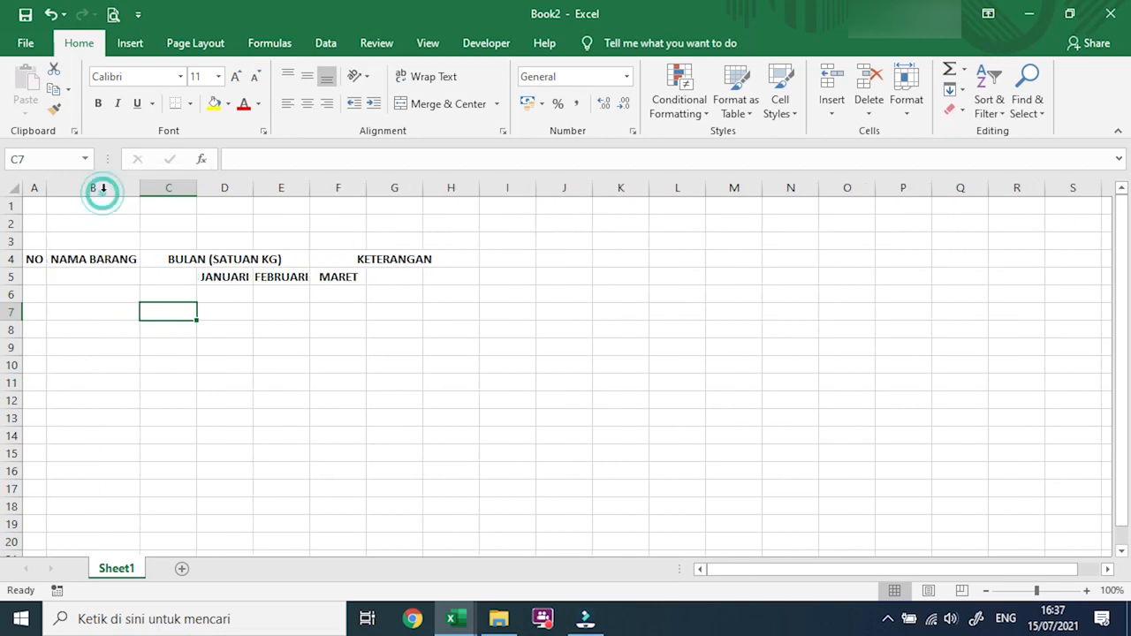
{"action": "double_click", "coordinate": [254, 192]}
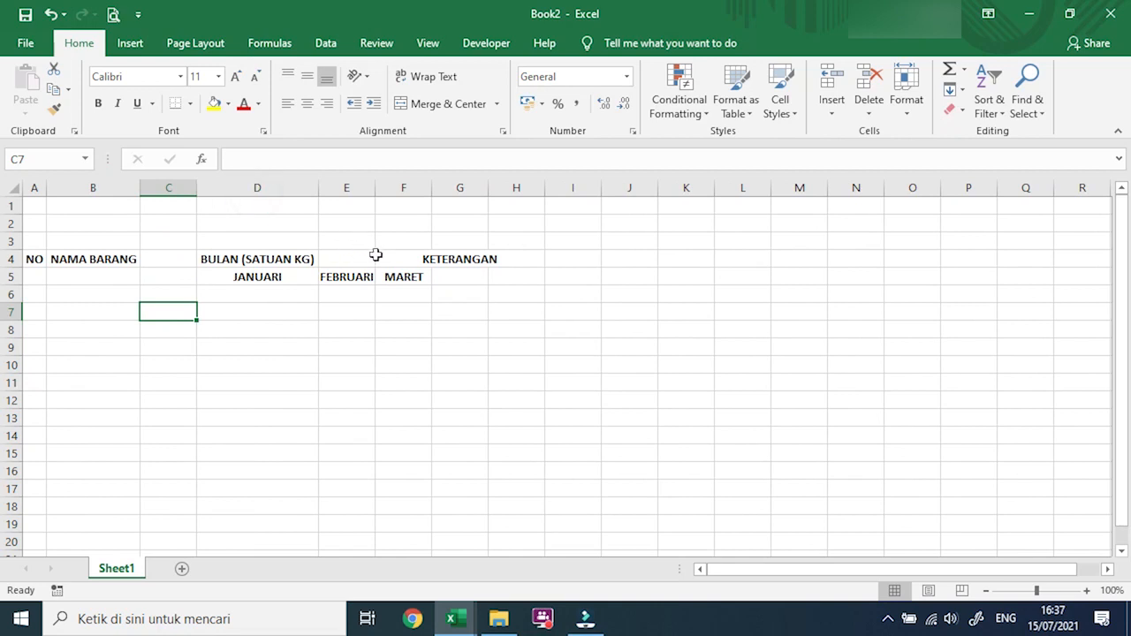
{"action": "double_click", "coordinate": [374, 188]}
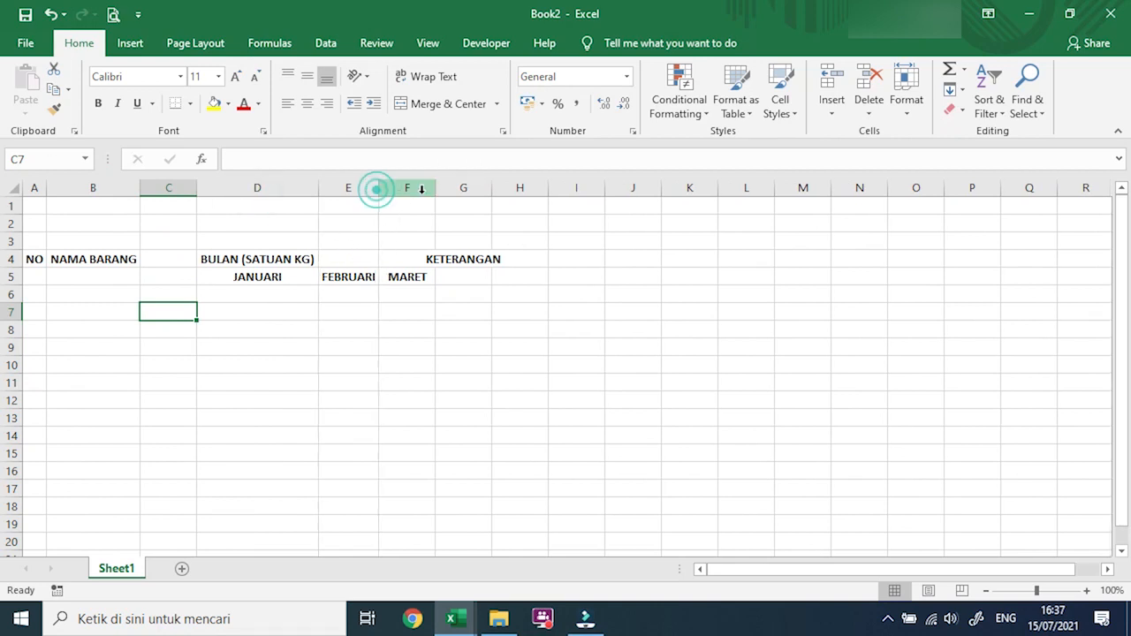
{"action": "double_click", "coordinate": [436, 192]}
{"action": "double_click", "coordinate": [480, 189]}
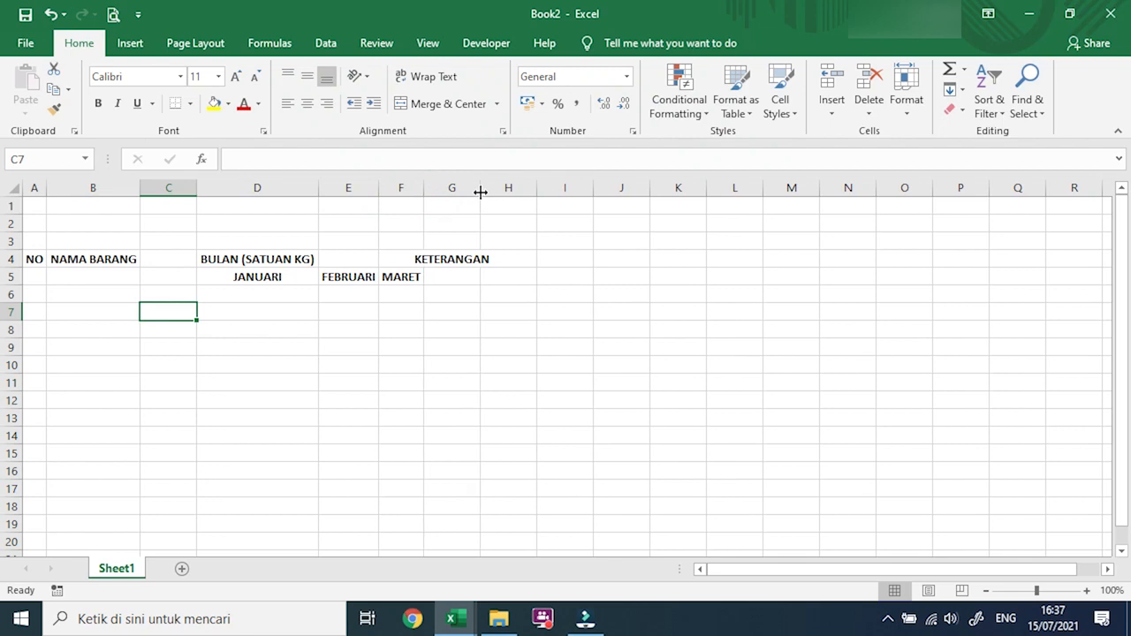
Set the width of the JANUARI, FEBRUARI and MARET columns (D to F) to 10.
{"action": "left_click", "coordinate": [248, 281]}
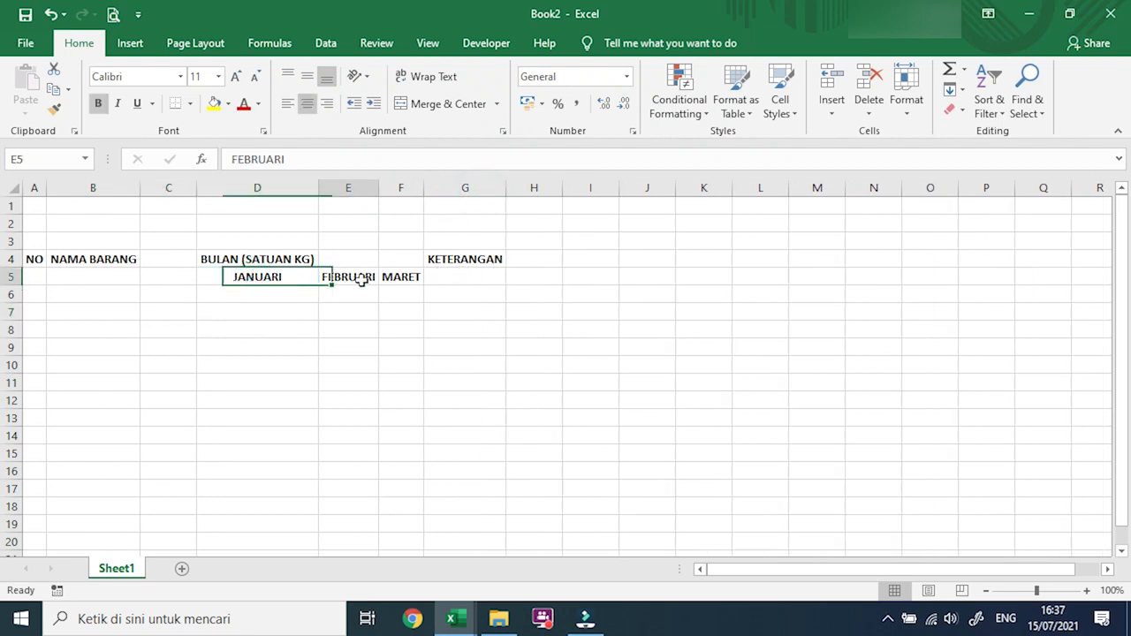
{"action": "key", "text": "Right"}
{"action": "key", "text": "Right"}
{"action": "left_click", "coordinate": [269, 277]}
{"action": "left_click", "coordinate": [342, 278]}
{"action": "left_click", "coordinate": [394, 278]}
{"action": "left_click", "coordinate": [305, 305]}
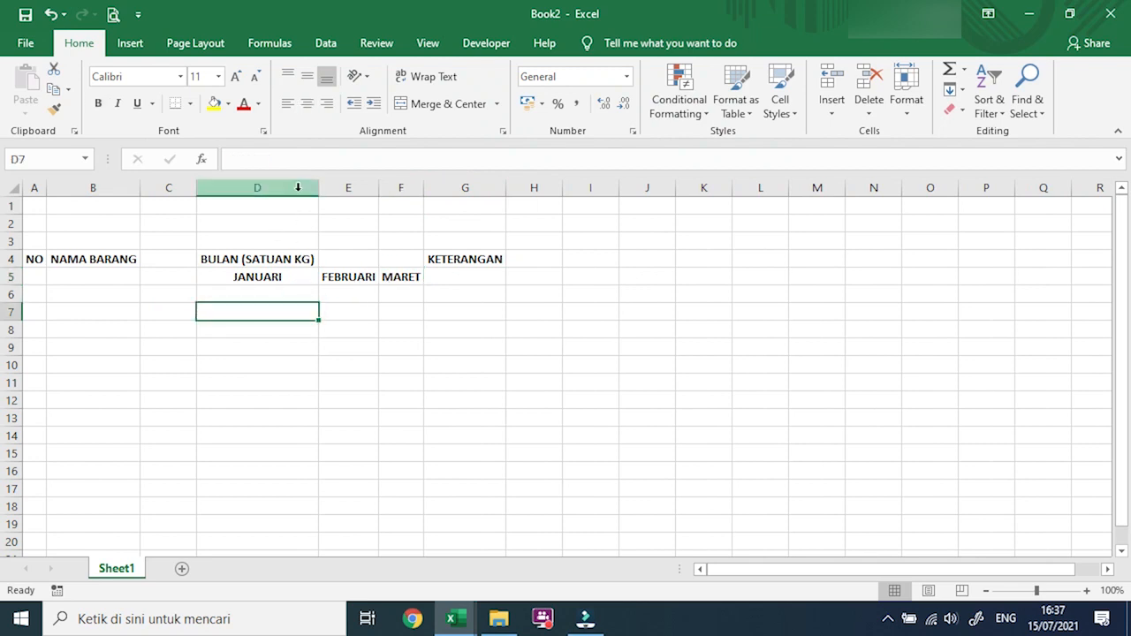
{"action": "left_click_drag", "start_coordinate": [298, 187], "coordinate": [403, 187]}
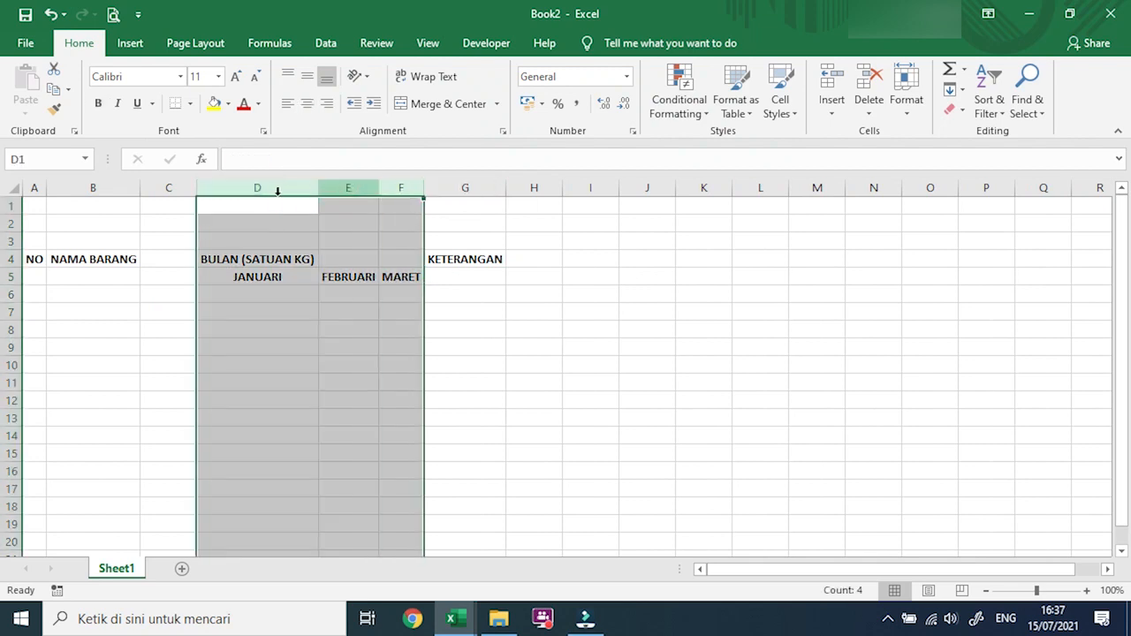
{"action": "right_click", "coordinate": [361, 247]}
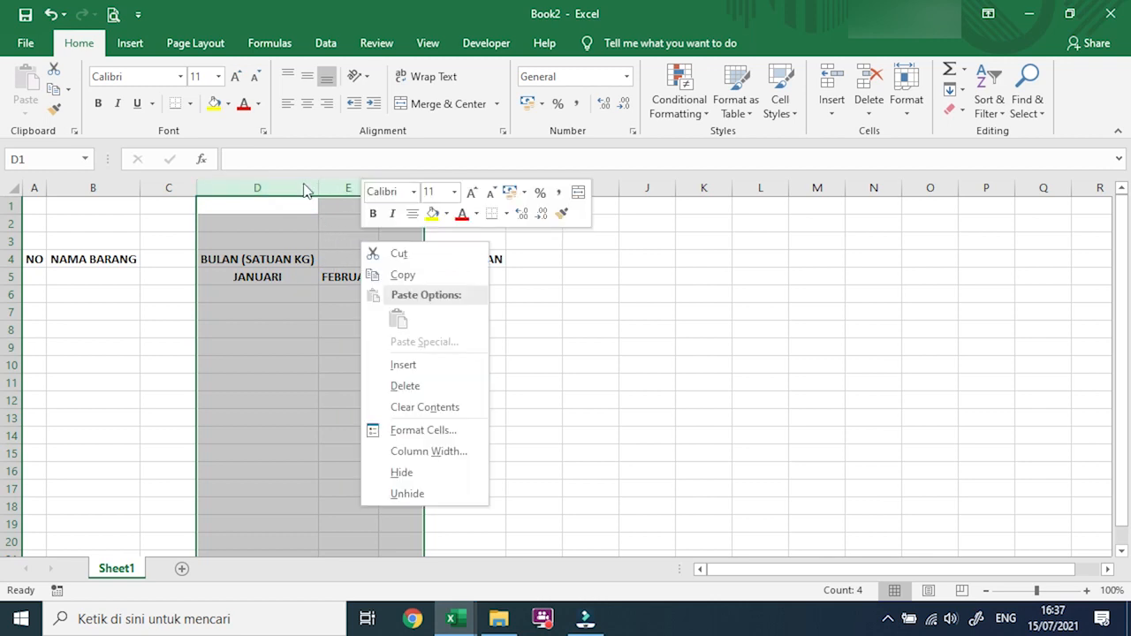
{"action": "left_click", "coordinate": [450, 461]}
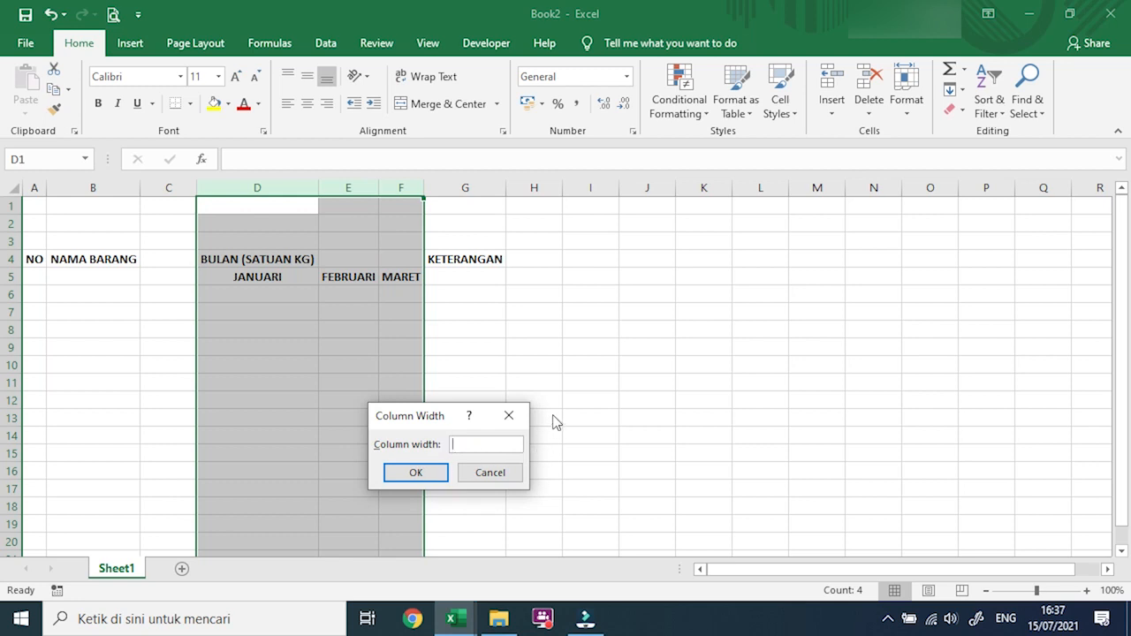
{"action": "type", "text": "10"}
{"action": "key", "text": "Return"}
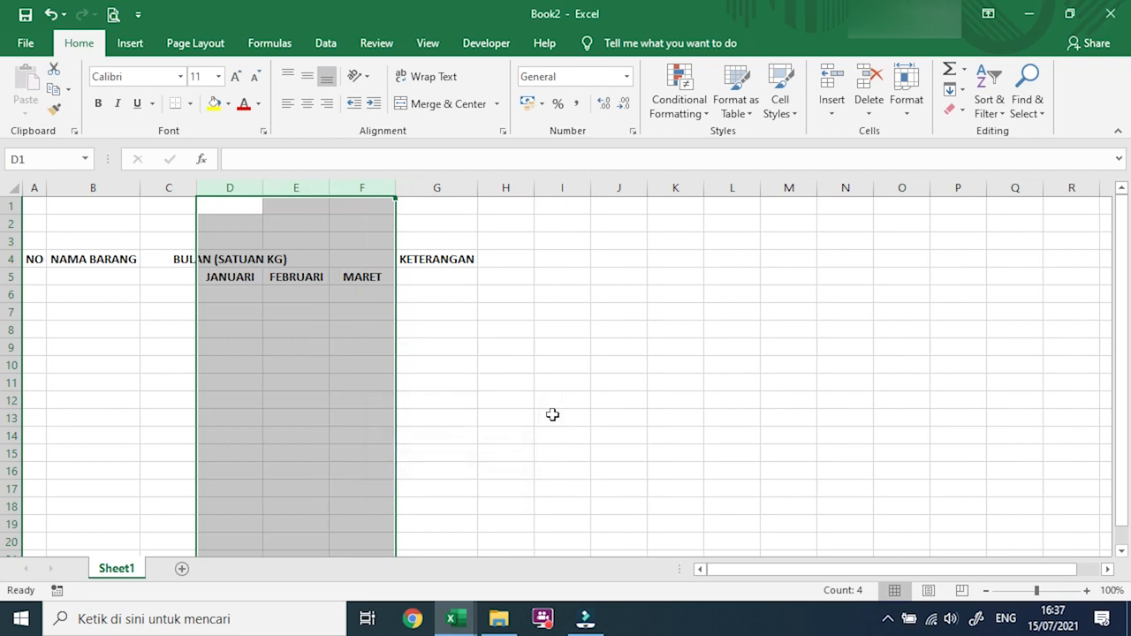
{"action": "left_click", "coordinate": [325, 328]}
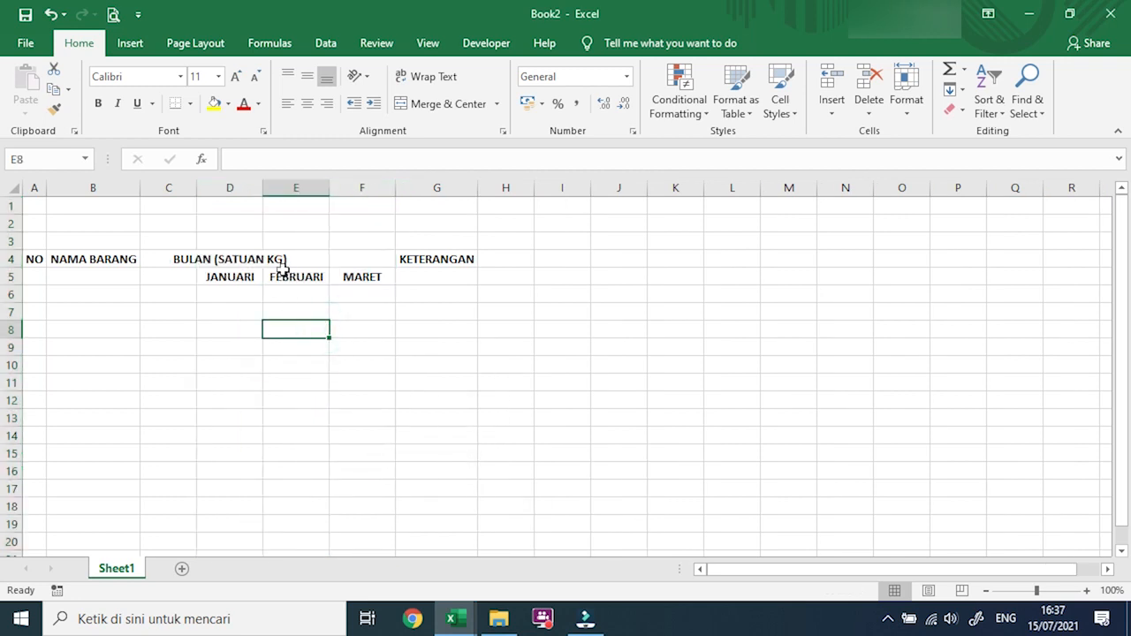
Check the numbered item list under the headings in the Part 2 workbook and return to Book2.
{"action": "left_click", "coordinate": [231, 275]}
{"action": "left_click", "coordinate": [230, 259]}
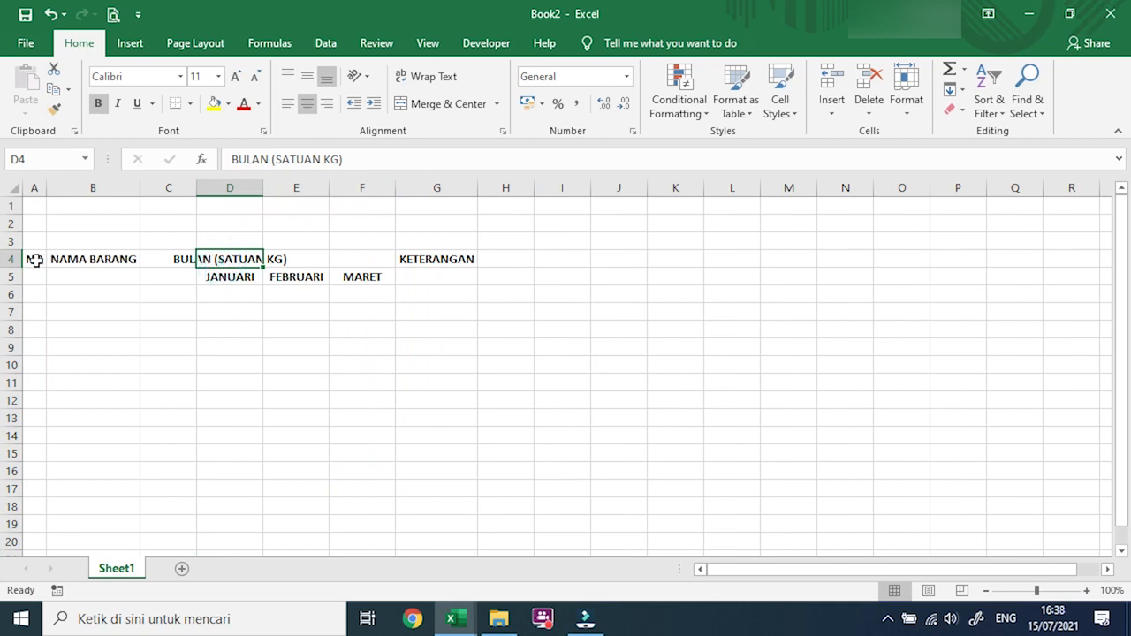
{"action": "left_click", "coordinate": [39, 292]}
{"action": "mouse_move", "coordinate": [455, 618]}
{"action": "left_click", "coordinate": [395, 571]}
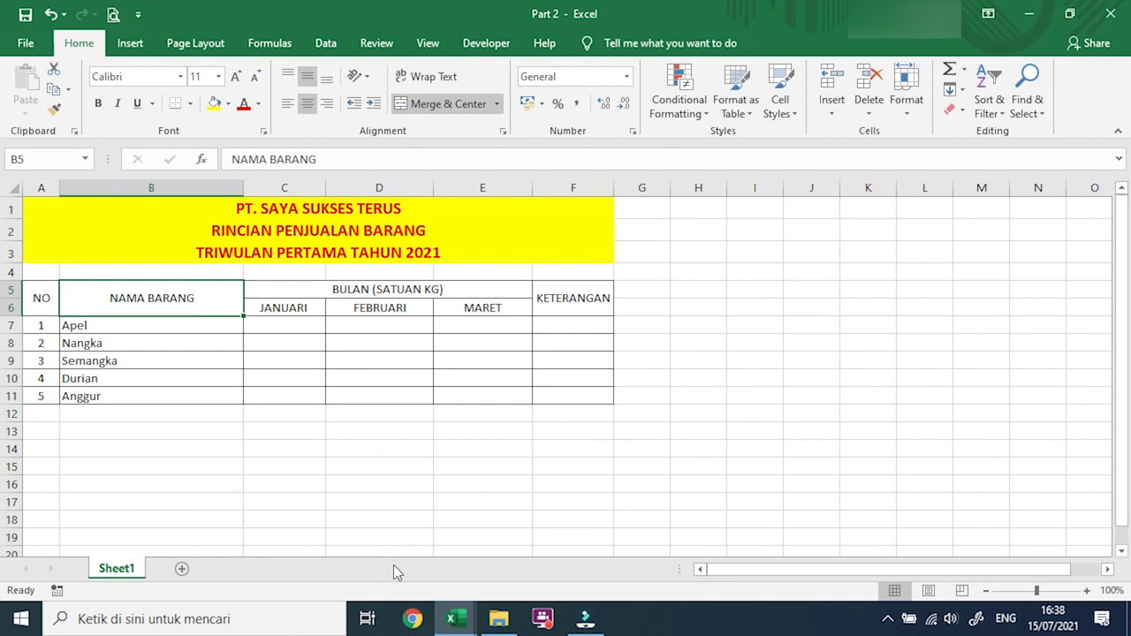
{"action": "left_click", "coordinate": [466, 622]}
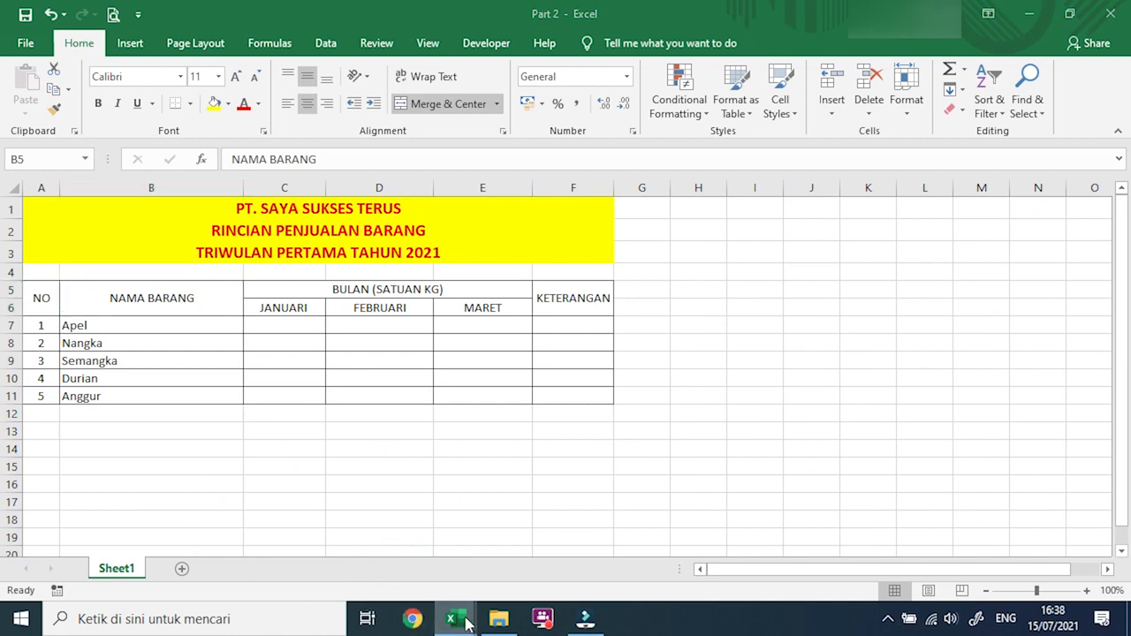
{"action": "left_click", "coordinate": [495, 566]}
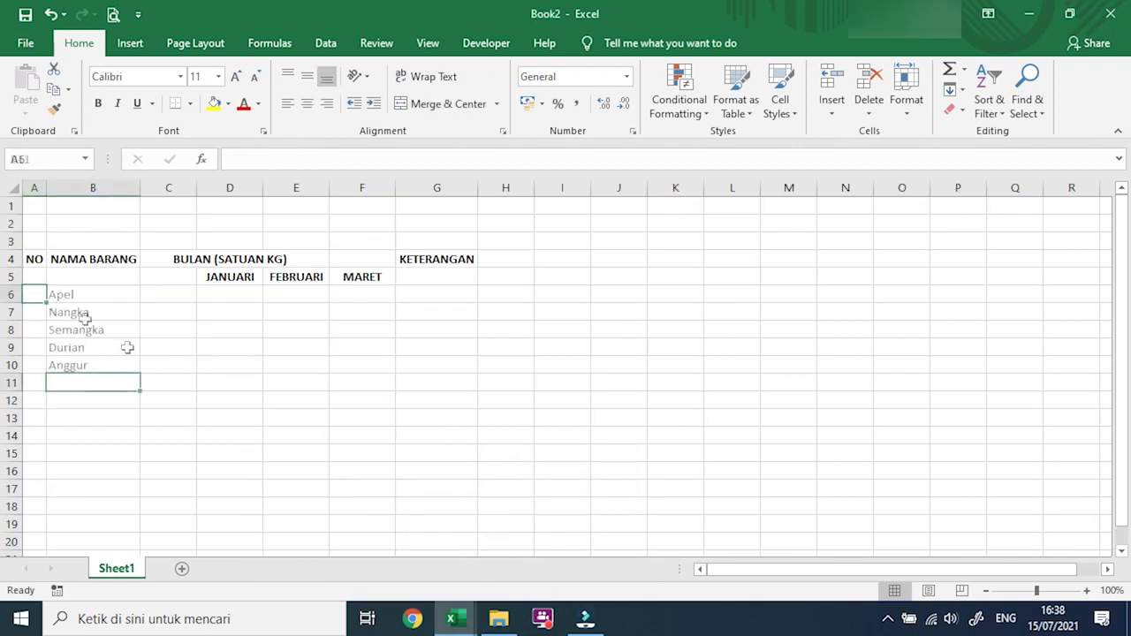
Enter the numbers 1 and 2 in cells A6 and A7, beside Apel and Nangka.
{"action": "key", "text": "Up"}
{"action": "key", "text": "Up"}
{"action": "key", "text": "Up"}
{"action": "key", "text": "Up"}
{"action": "key", "text": "Up"}
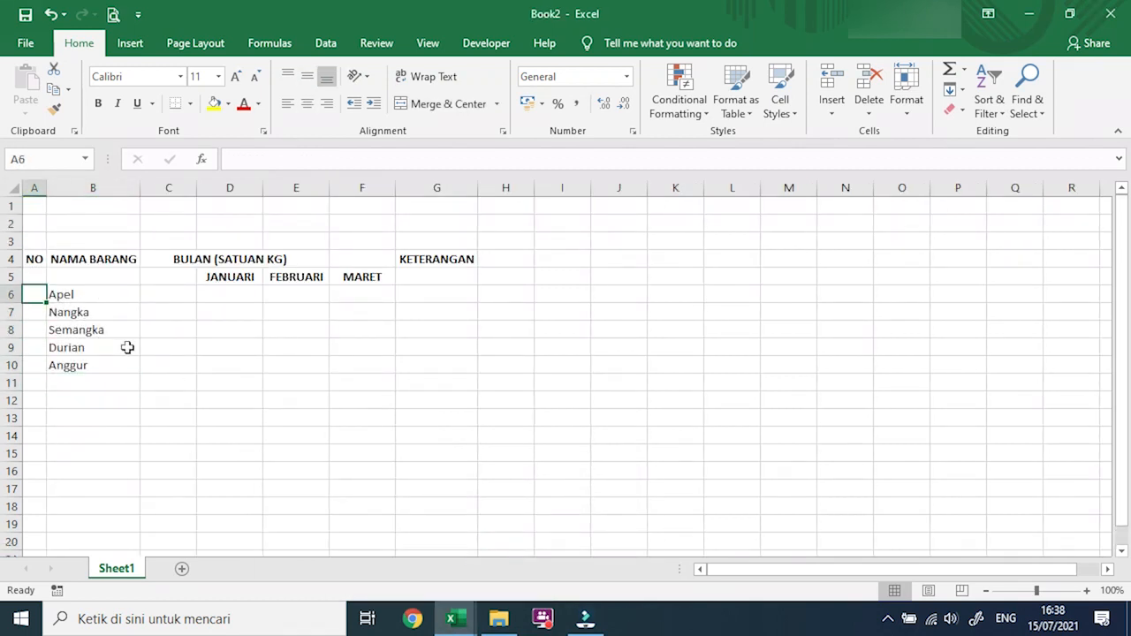
{"action": "type", "text": "1"}
{"action": "key", "text": "Return"}
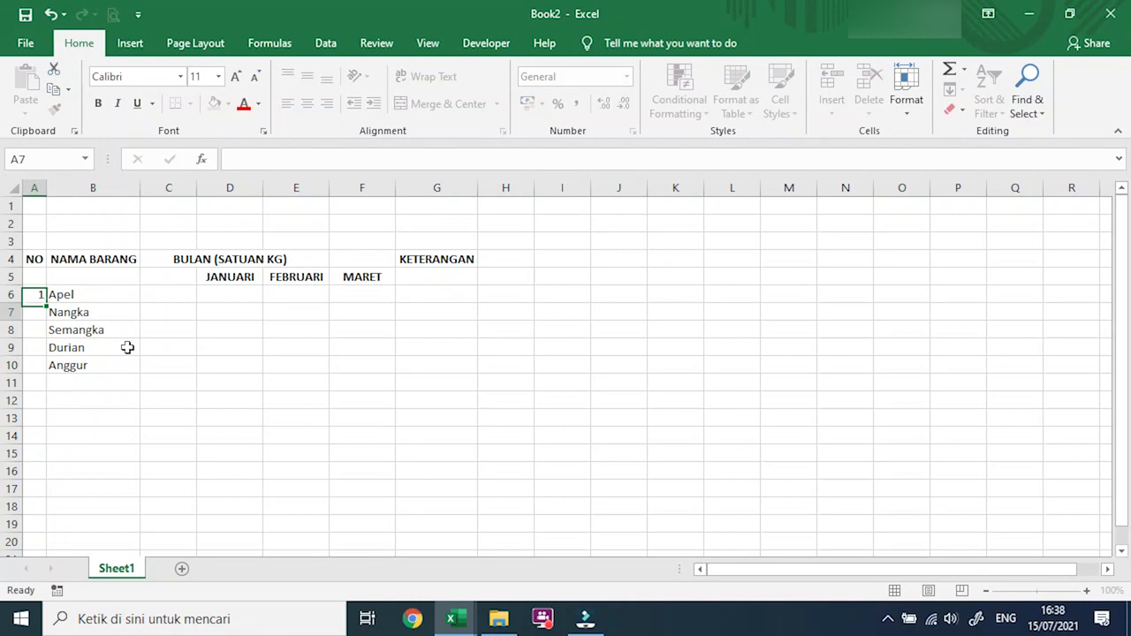
{"action": "type", "text": "2"}
{"action": "key", "text": "Return"}
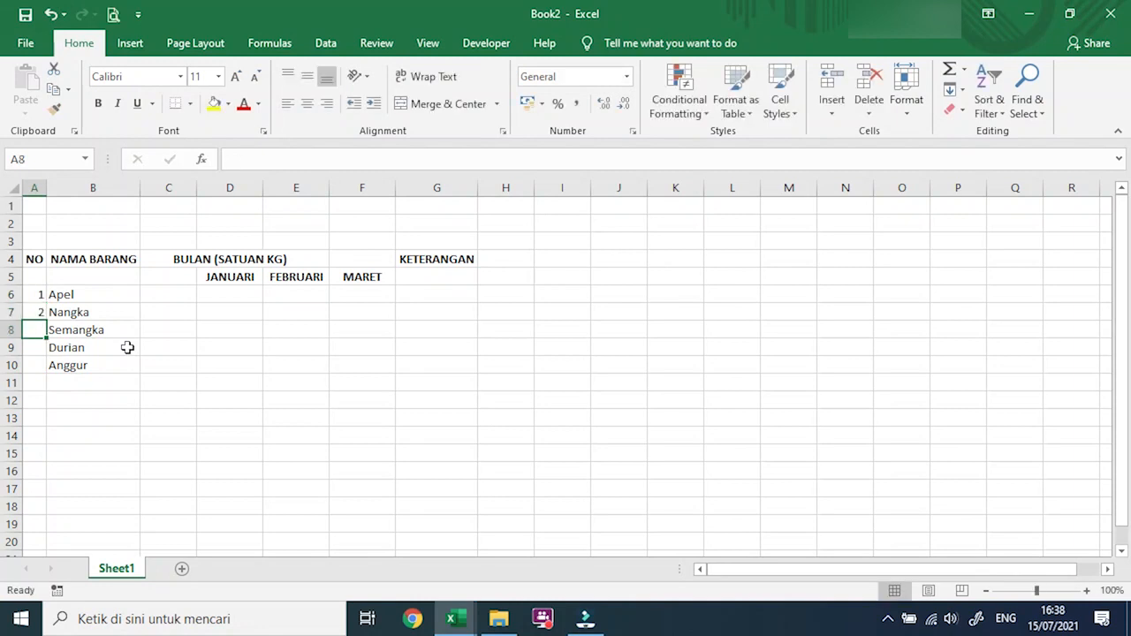
{"action": "left_click", "coordinate": [34, 295]}
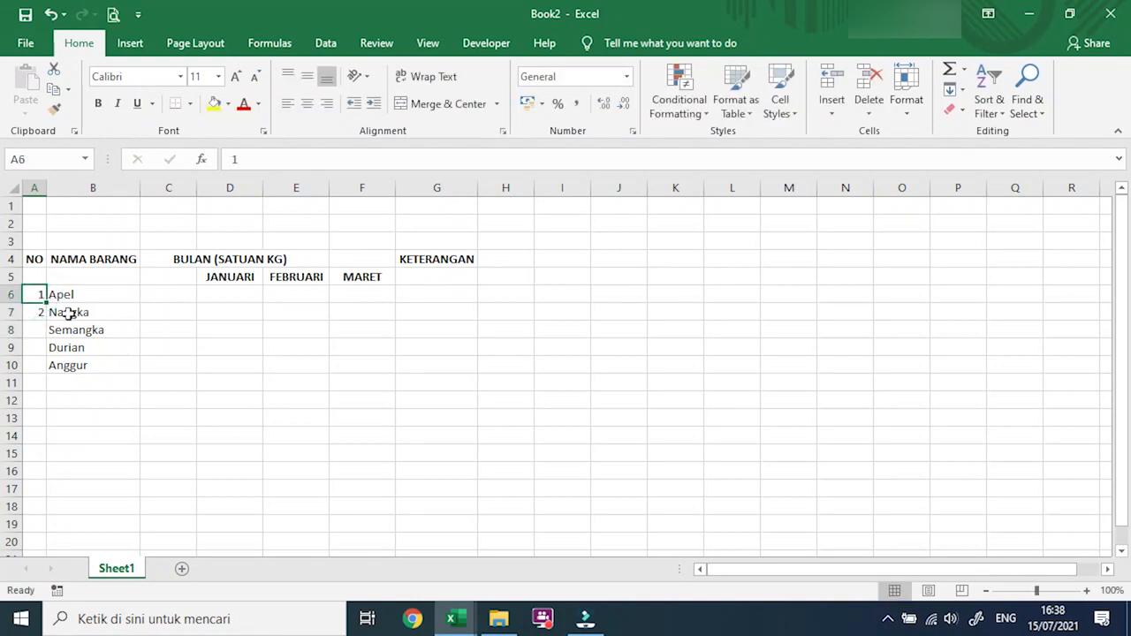
{"action": "left_click", "coordinate": [33, 312]}
{"action": "left_click", "coordinate": [27, 293]}
{"action": "left_click", "coordinate": [31, 311]}
{"action": "left_click", "coordinate": [40, 328]}
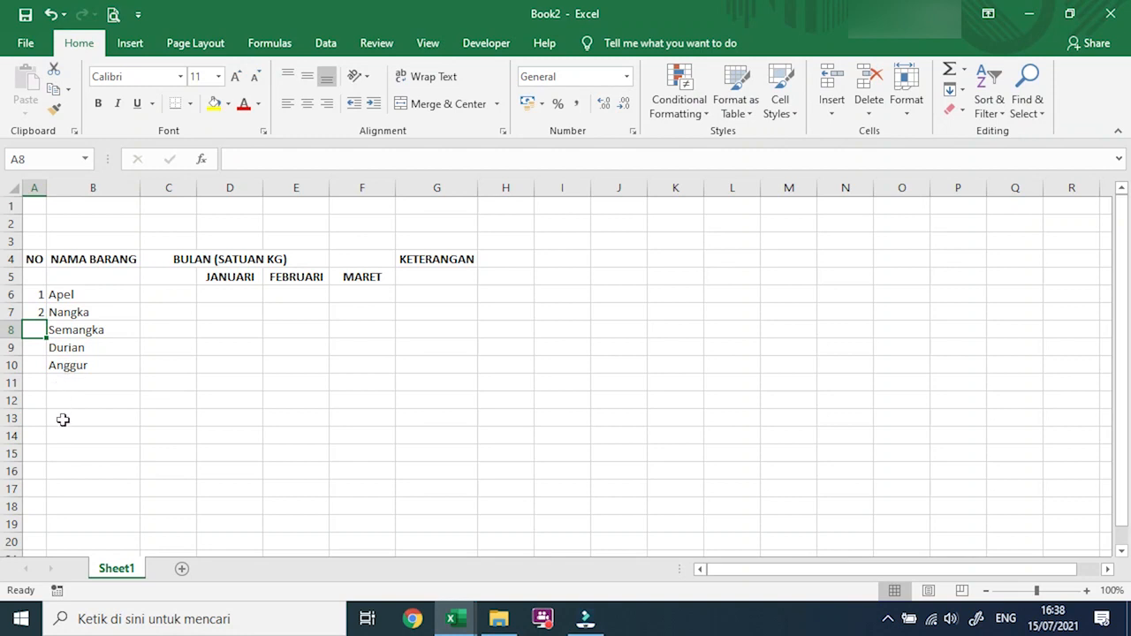
Try extending the number series from A6:A7 down to A15, and undo that fill.
{"action": "left_click", "coordinate": [39, 297]}
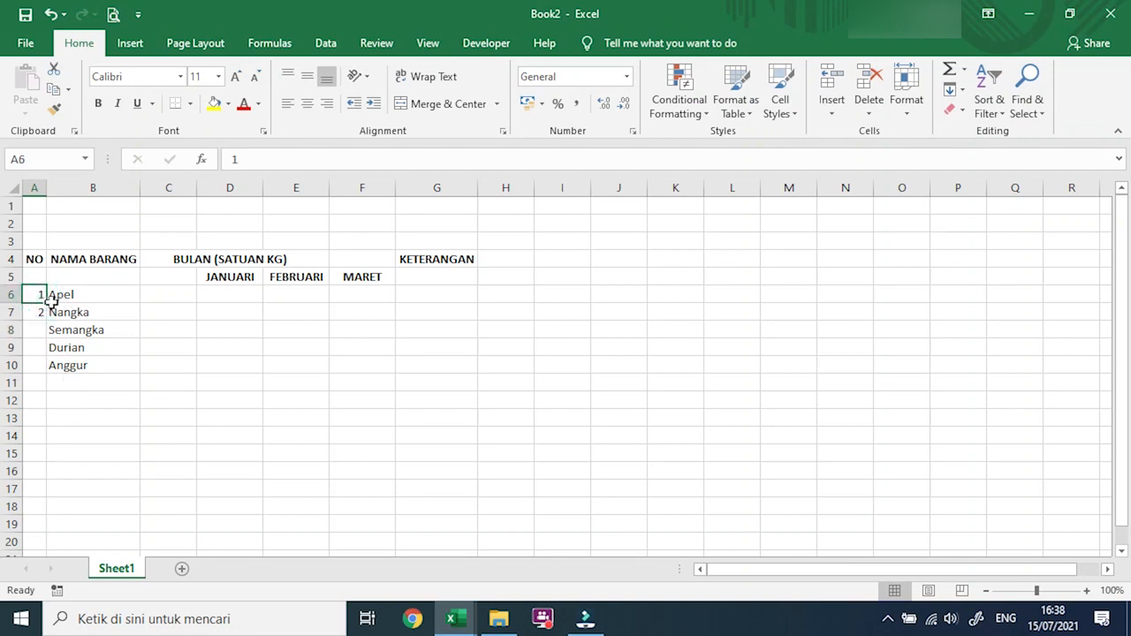
{"action": "left_click_drag", "start_coordinate": [39, 297], "coordinate": [39, 314]}
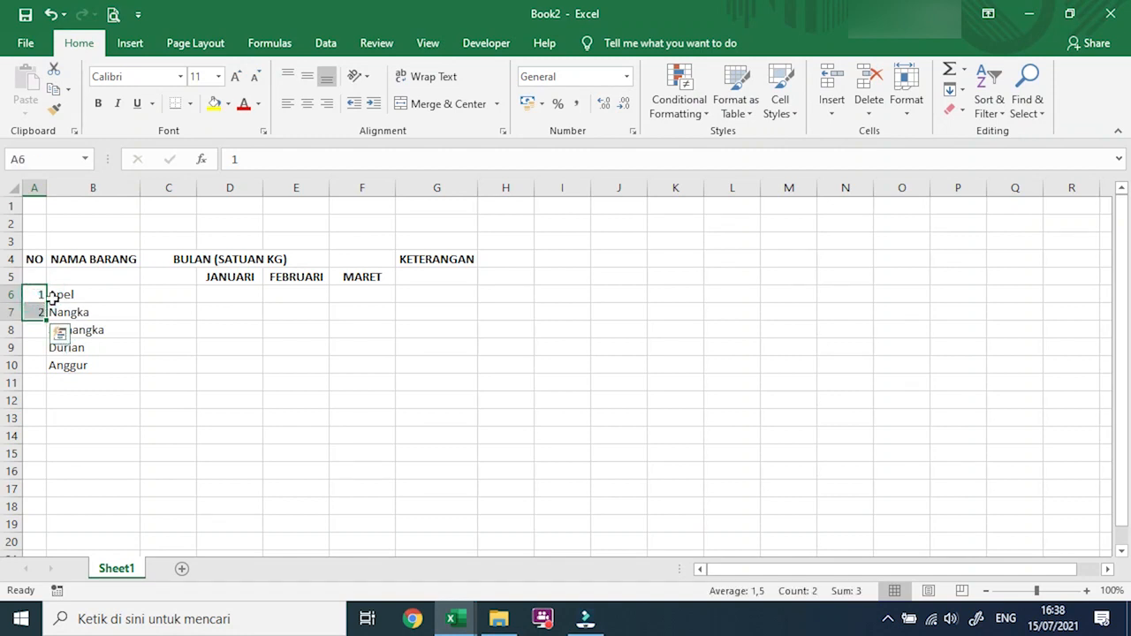
{"action": "left_click_drag", "start_coordinate": [50, 324], "coordinate": [46, 465]}
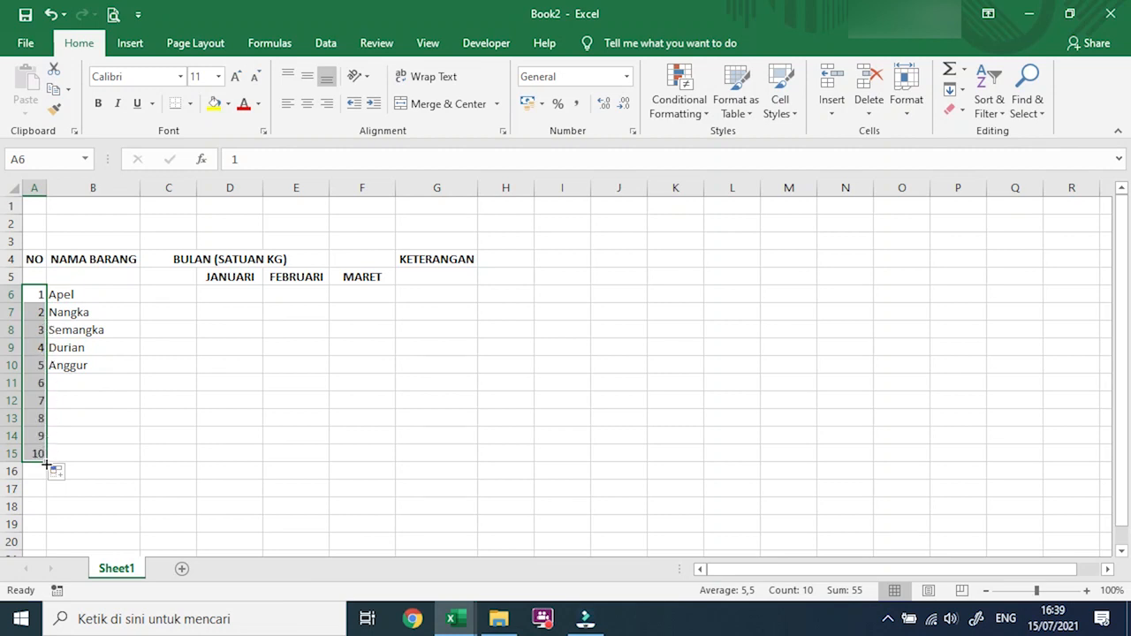
{"action": "key", "text": "ctrl+z"}
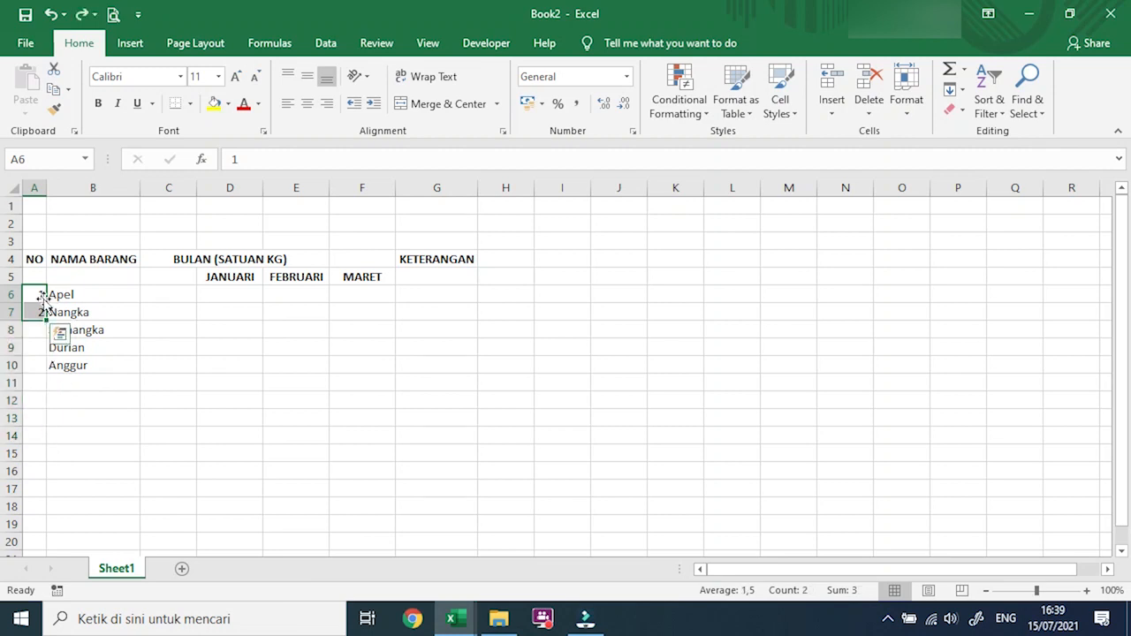
Extend the number series from A6:A7 down to A10 and center the numbers in A6:A10 horizontally.
{"action": "left_click_drag", "start_coordinate": [47, 321], "coordinate": [47, 372]}
{"action": "left_click", "coordinate": [159, 310]}
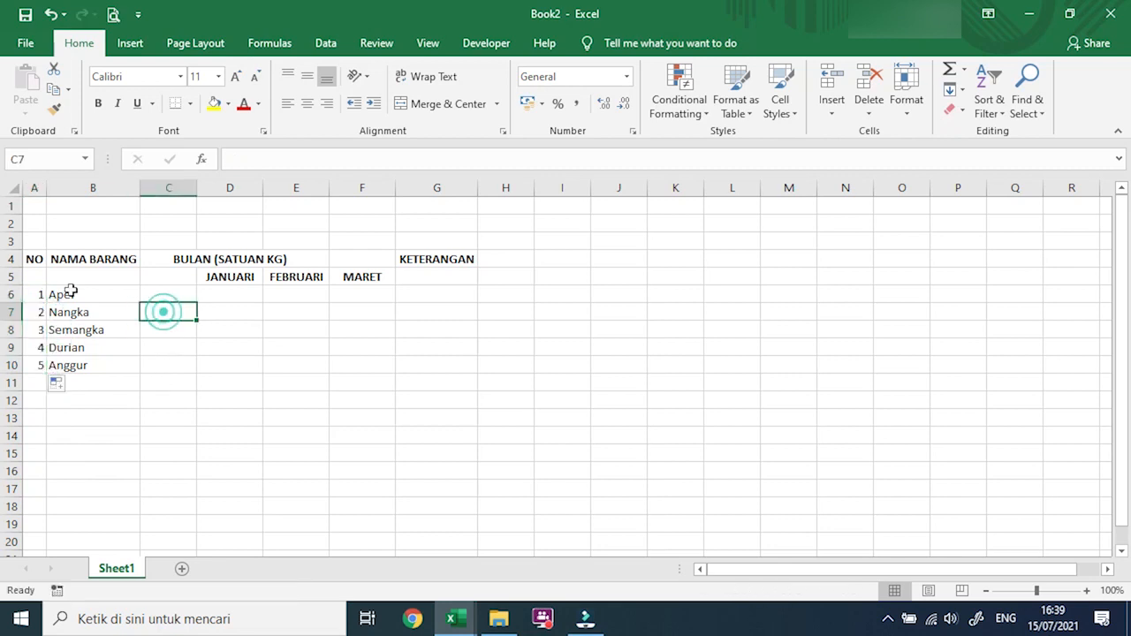
{"action": "left_click_drag", "start_coordinate": [27, 294], "coordinate": [91, 359]}
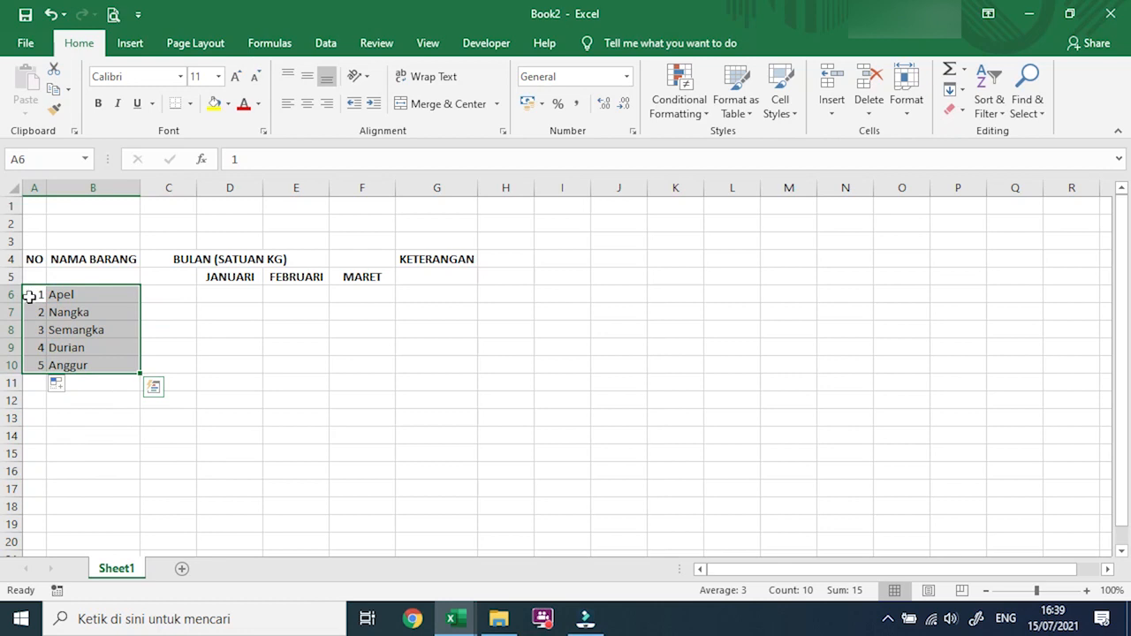
{"action": "left_click_drag", "start_coordinate": [29, 297], "coordinate": [34, 365]}
{"action": "left_click", "coordinate": [306, 103]}
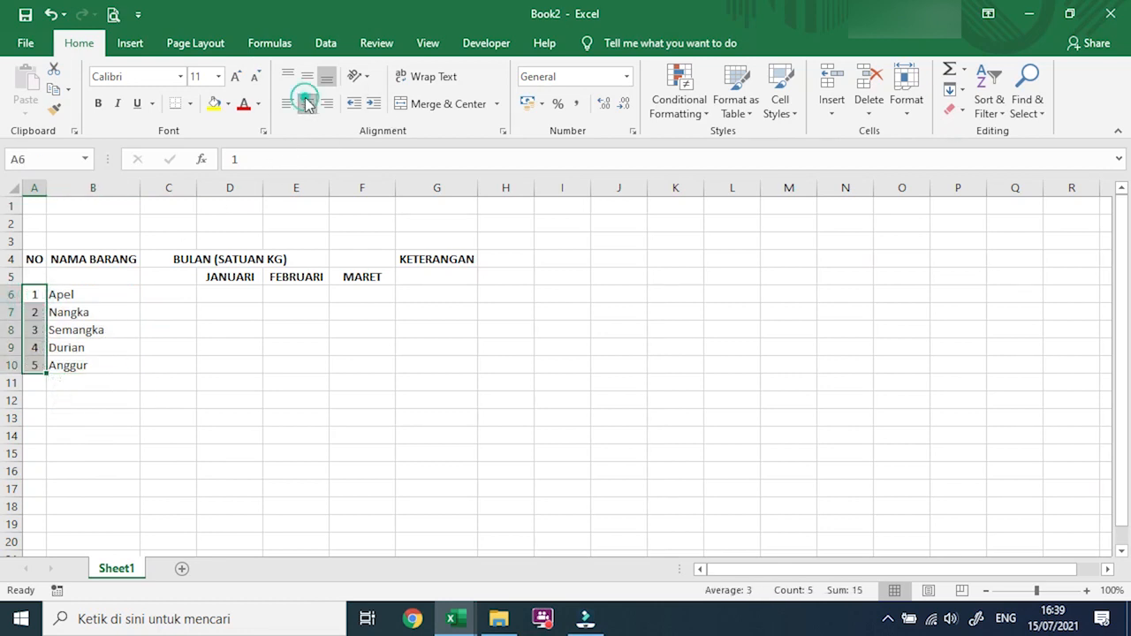
{"action": "left_click", "coordinate": [119, 315]}
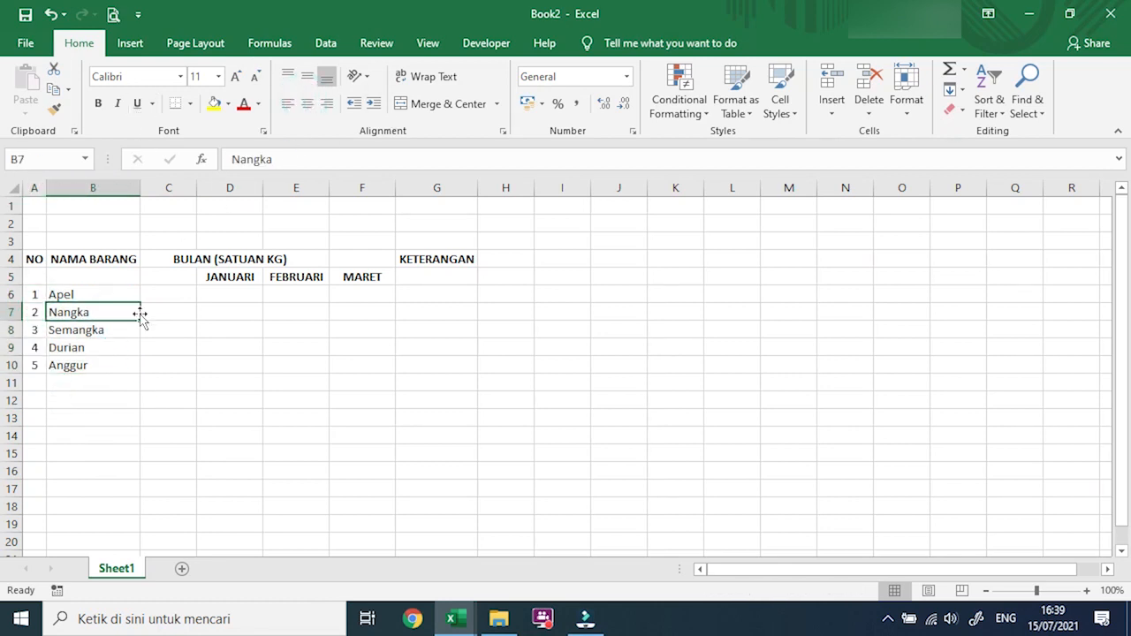
Apply all borders to the table range A4:G10.
{"action": "left_click", "coordinate": [188, 275]}
{"action": "left_click", "coordinate": [37, 260]}
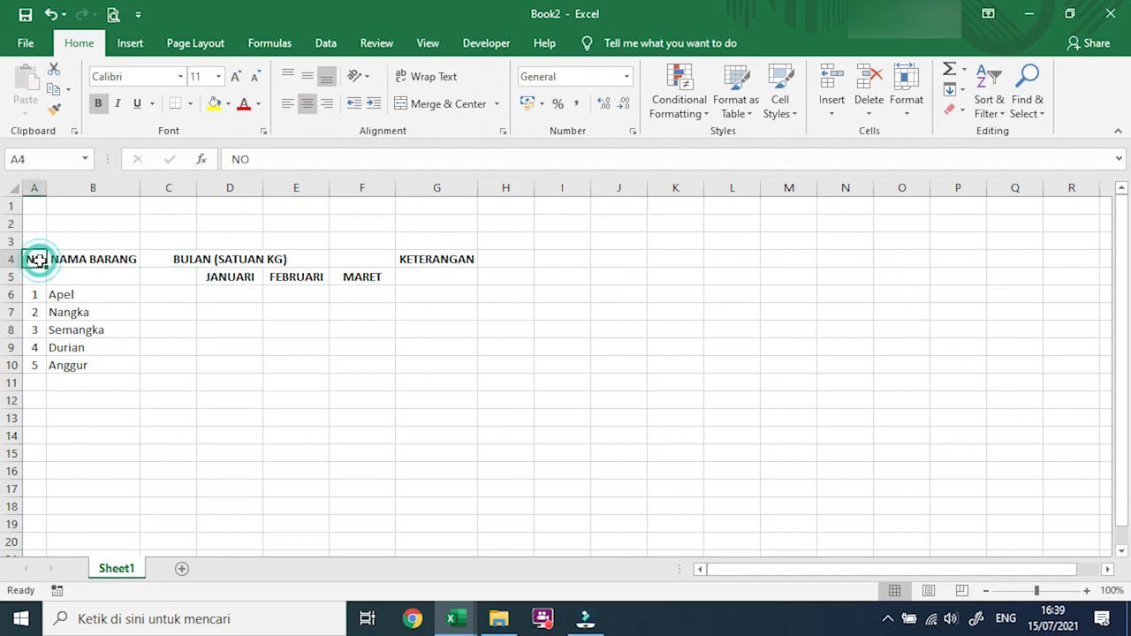
{"action": "left_click_drag", "start_coordinate": [37, 260], "coordinate": [443, 363]}
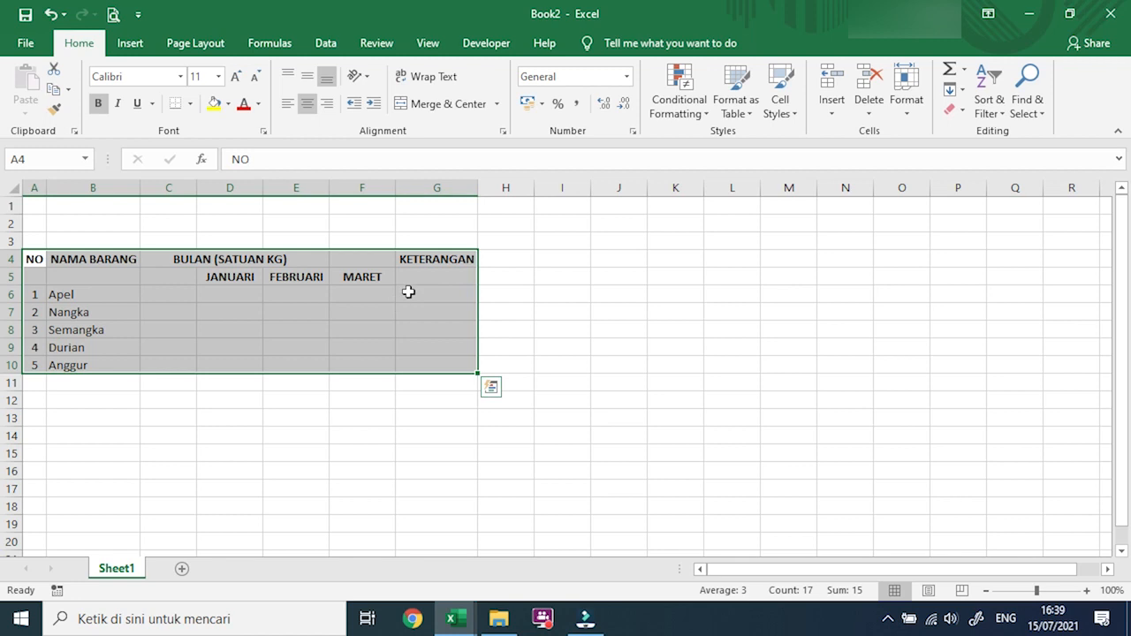
{"action": "left_click", "coordinate": [190, 103]}
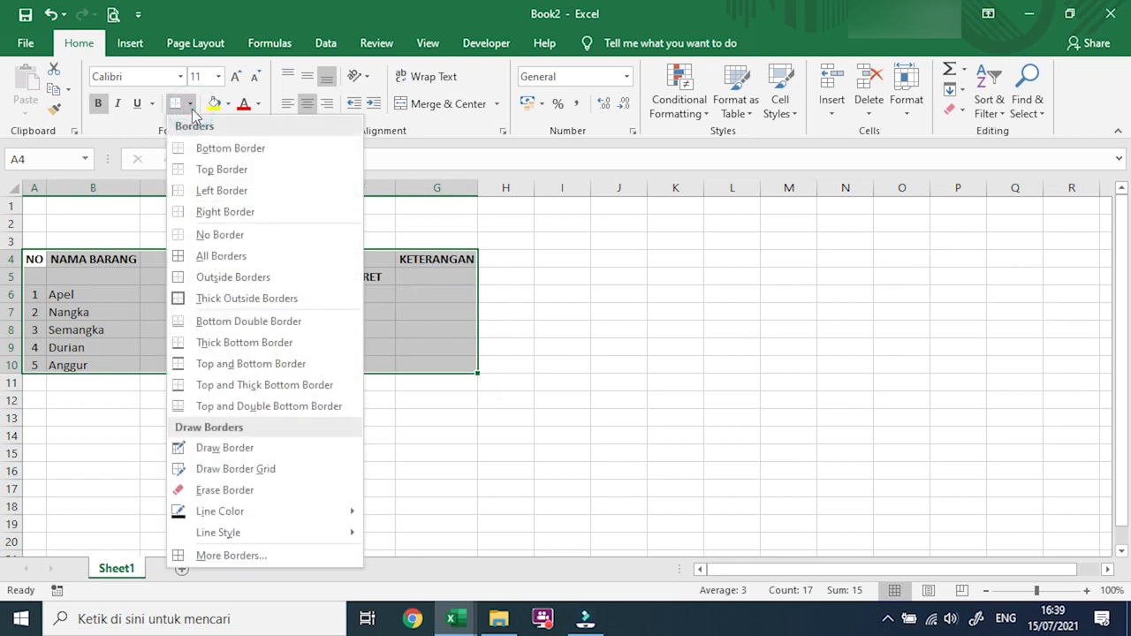
{"action": "left_click", "coordinate": [214, 256]}
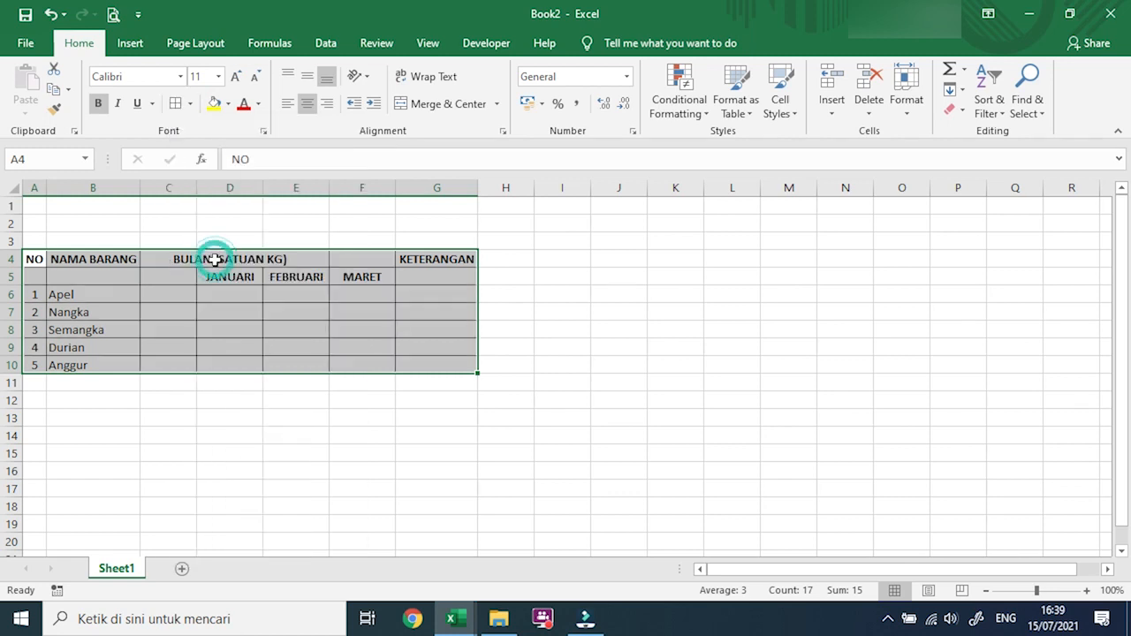
{"action": "left_click", "coordinate": [323, 352]}
{"action": "left_click", "coordinate": [256, 297]}
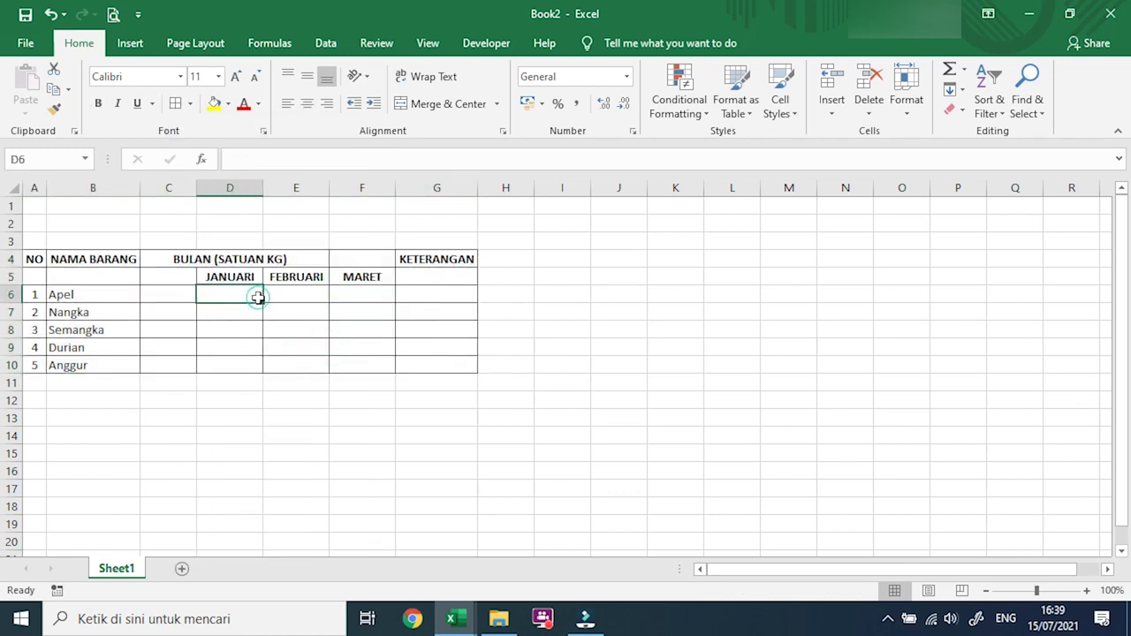
{"action": "left_click", "coordinate": [238, 278]}
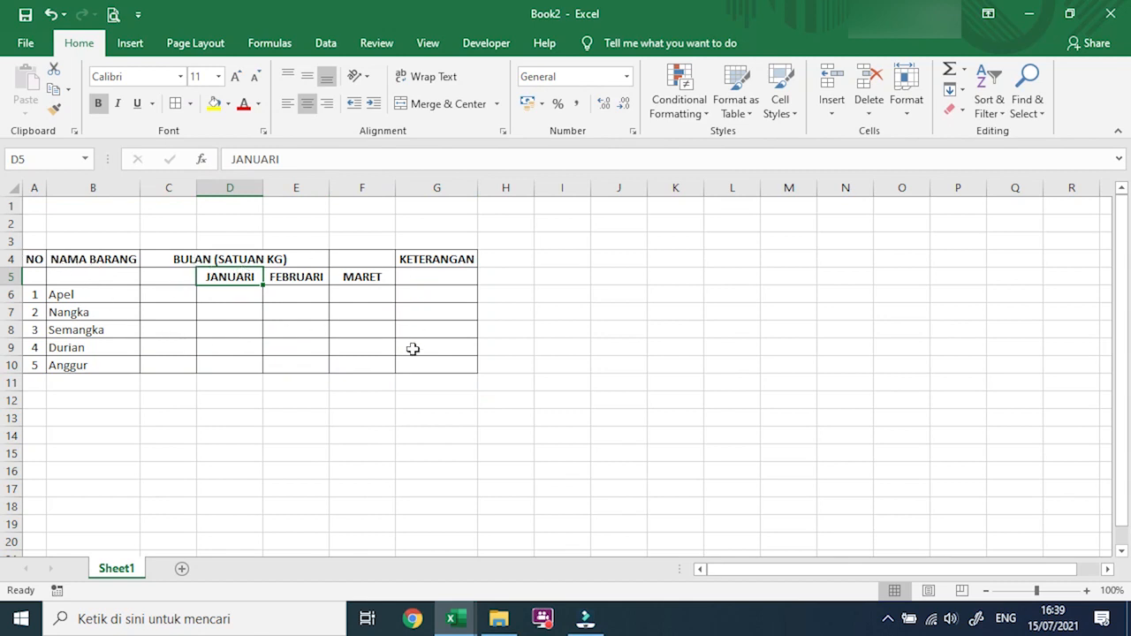
{"action": "left_click", "coordinate": [103, 273]}
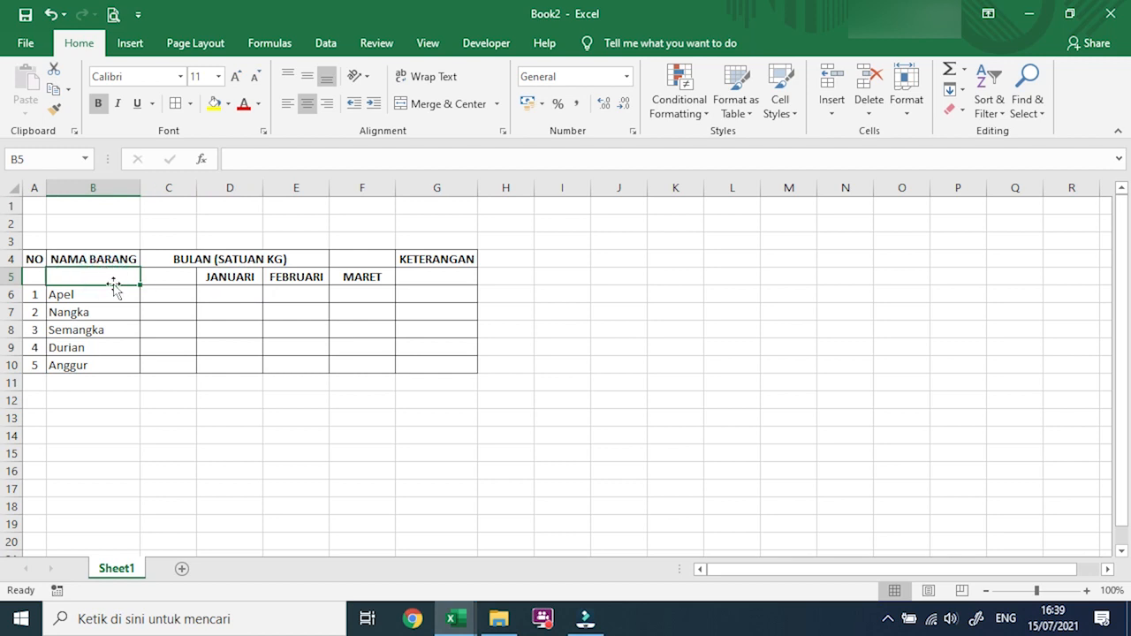
{"action": "left_click", "coordinate": [189, 293]}
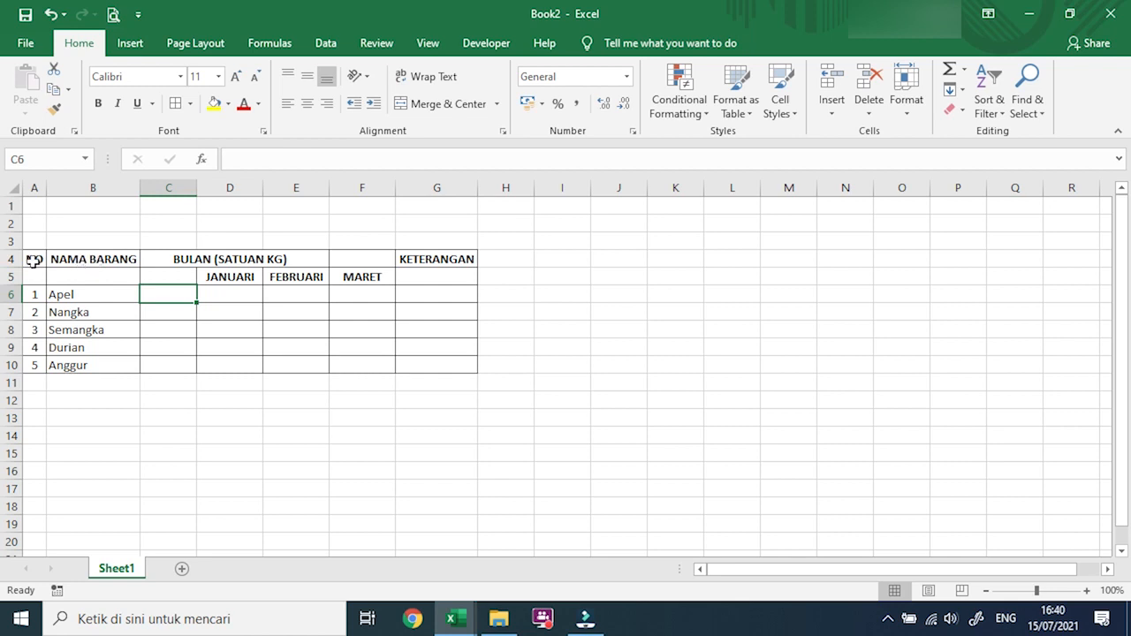
{"action": "left_click", "coordinate": [71, 259]}
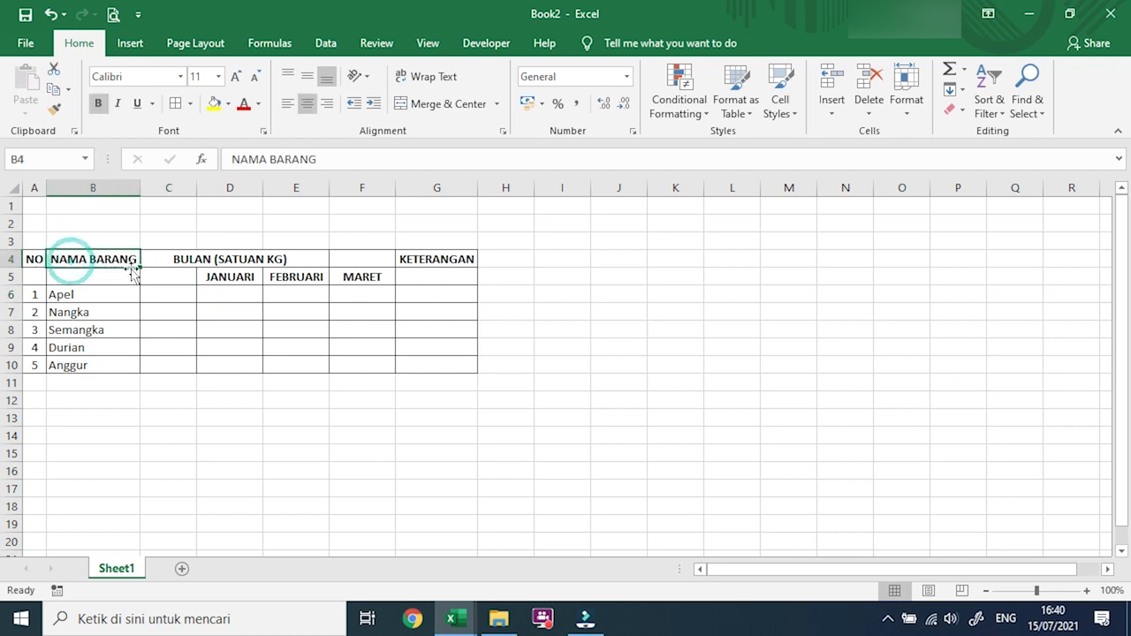
Delete the empty column C between the NAMA BARANG and JANUARI columns.
{"action": "left_click", "coordinate": [228, 261]}
{"action": "left_click", "coordinate": [176, 257]}
{"action": "left_click_drag", "start_coordinate": [178, 256], "coordinate": [328, 258]}
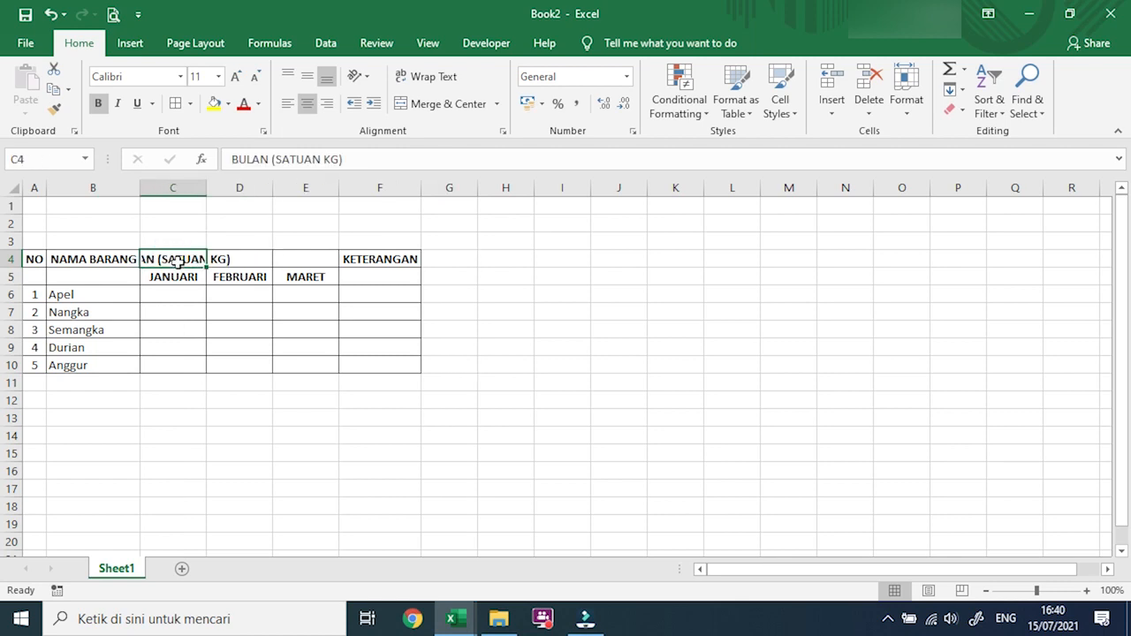
{"action": "left_click", "coordinate": [296, 261]}
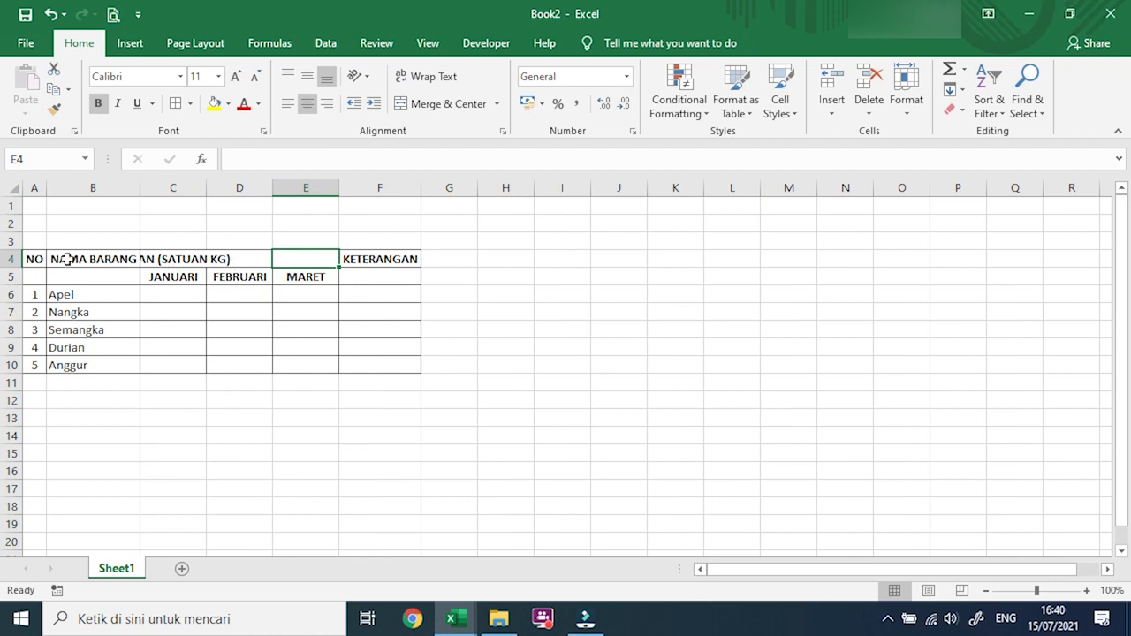
Merge and center the NO header across A4:A5 and align it to the middle vertically.
{"action": "left_click", "coordinate": [34, 260]}
{"action": "left_click_drag", "start_coordinate": [34, 260], "coordinate": [34, 277]}
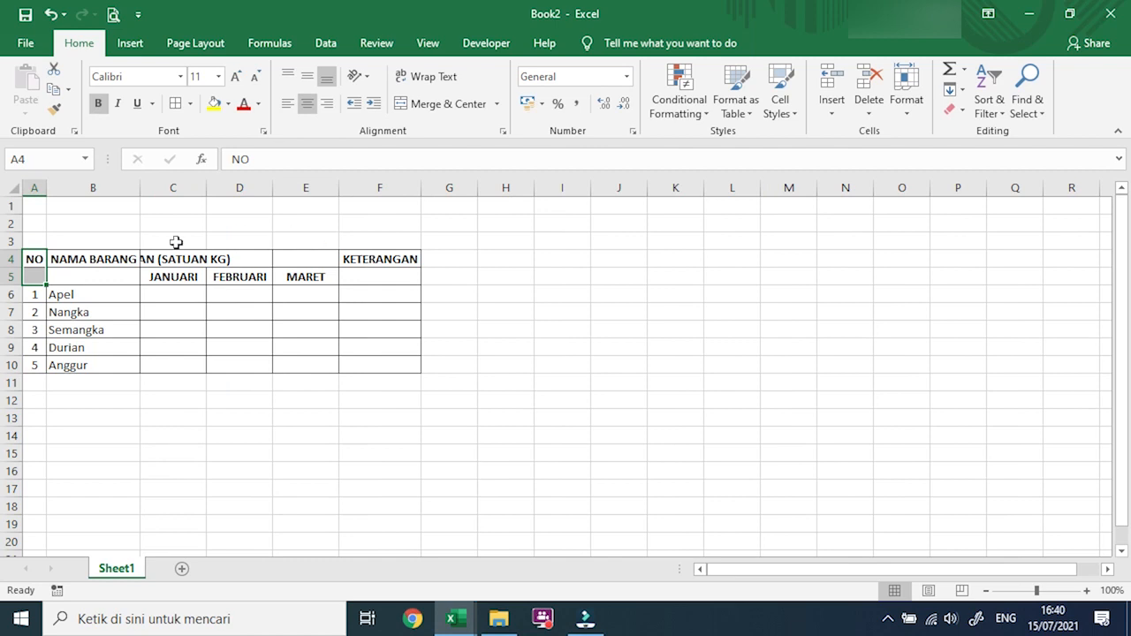
{"action": "left_click", "coordinate": [50, 260]}
{"action": "left_click_drag", "start_coordinate": [33, 260], "coordinate": [34, 277]}
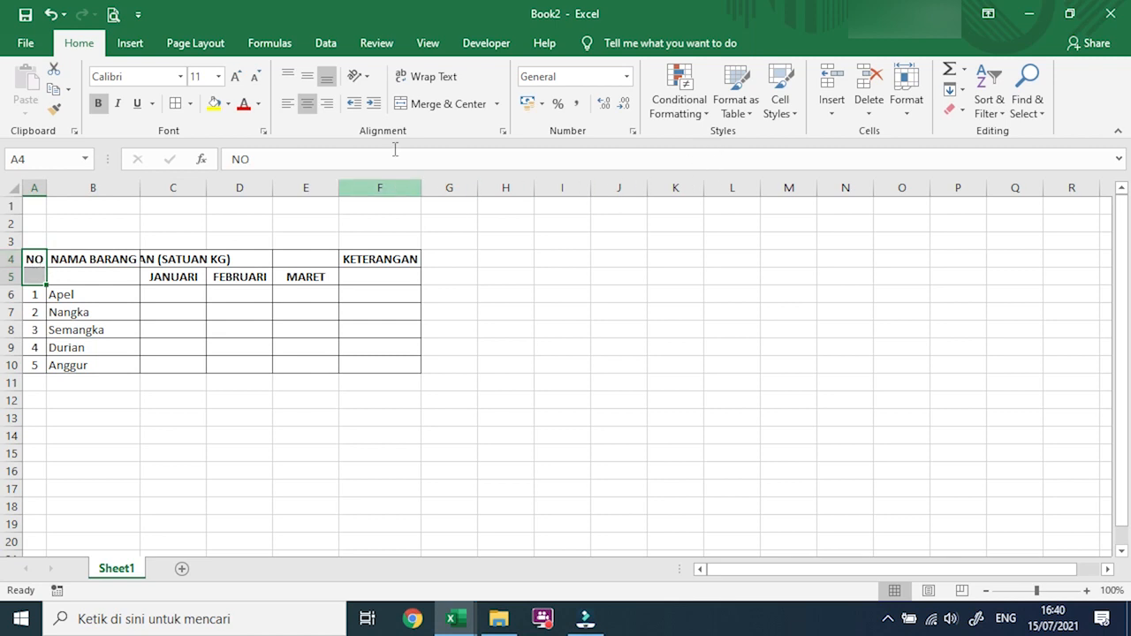
{"action": "left_click", "coordinate": [424, 107]}
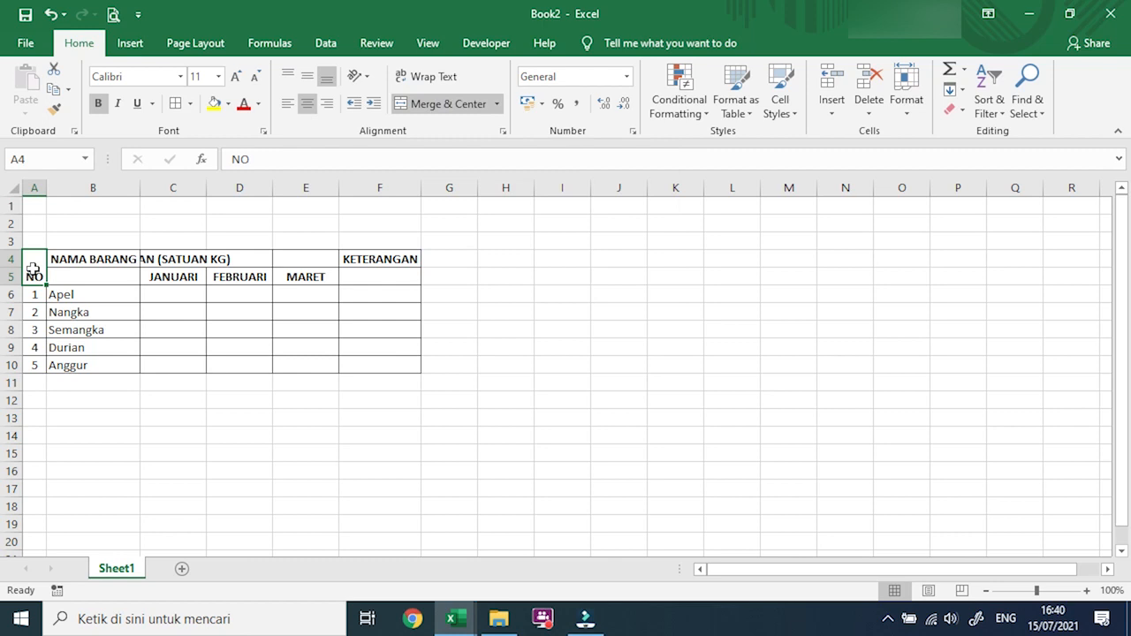
{"action": "left_click", "coordinate": [309, 82]}
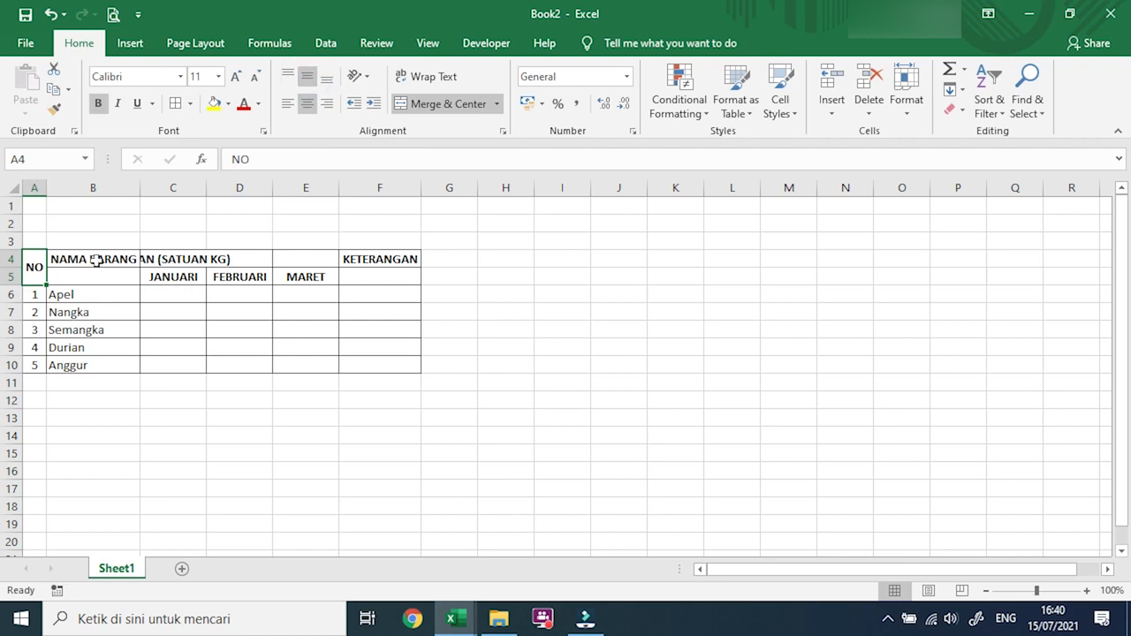
Merge and center NAMA BARANG across B4:B5 and KETERANGAN across F4:F5, aligning both headers to the middle vertically.
{"action": "left_click_drag", "start_coordinate": [94, 258], "coordinate": [96, 274]}
{"action": "left_click", "coordinate": [423, 106]}
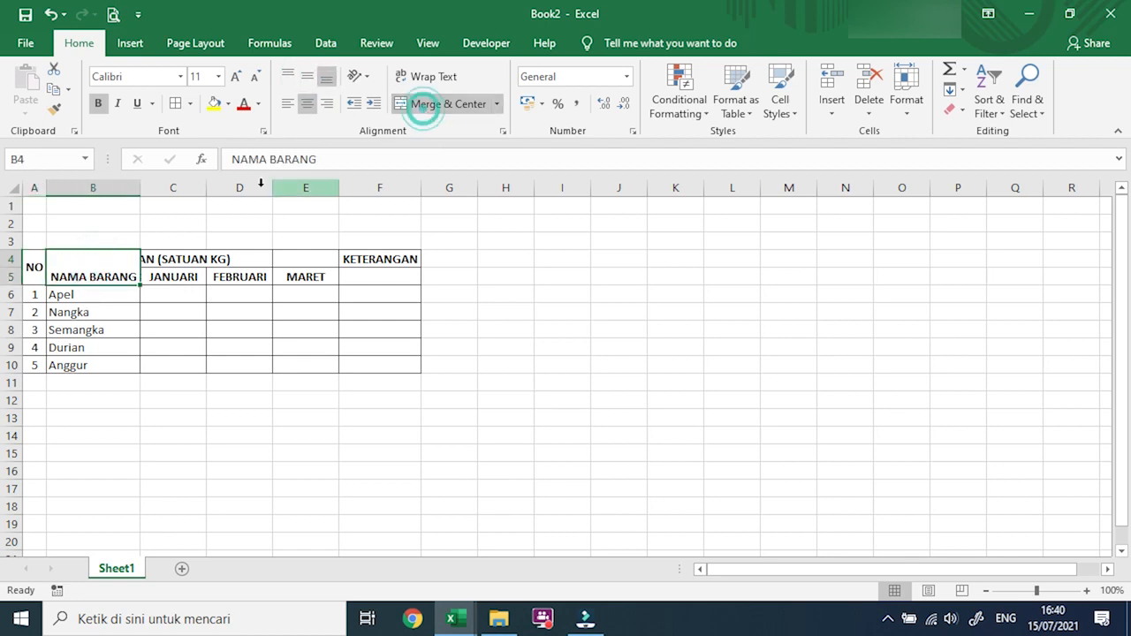
{"action": "left_click", "coordinate": [307, 76]}
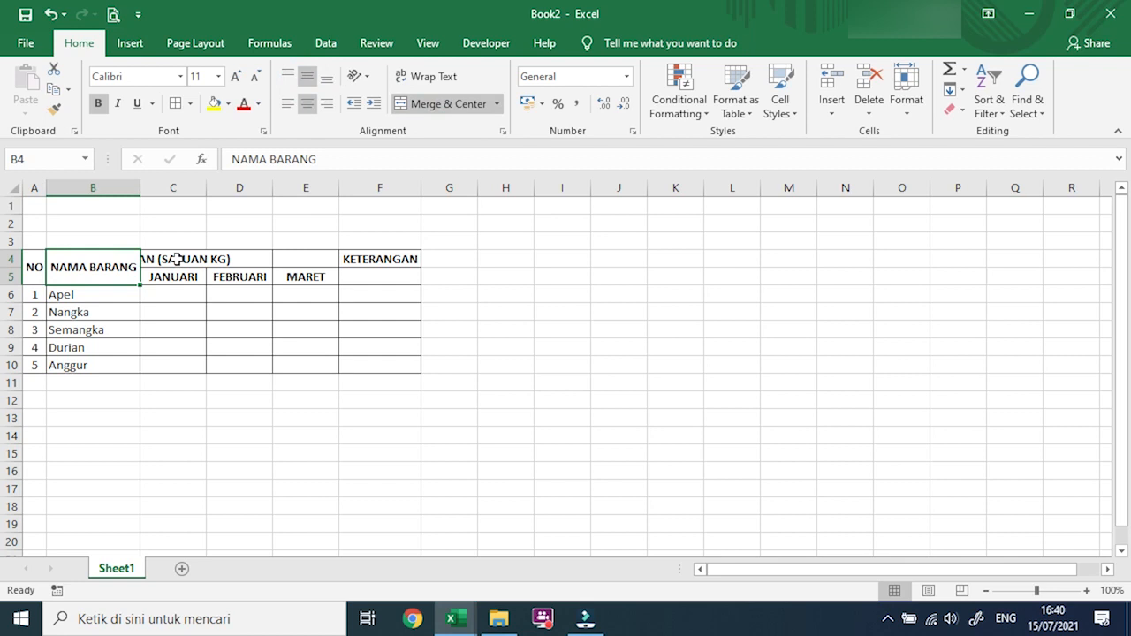
{"action": "left_click_drag", "start_coordinate": [359, 256], "coordinate": [366, 281]}
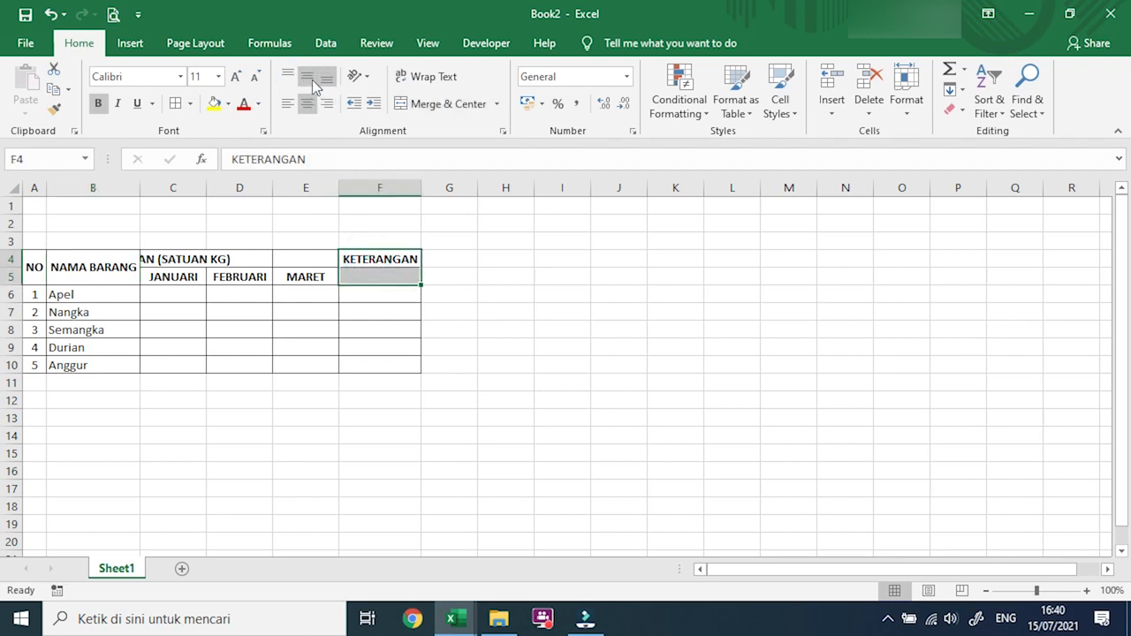
{"action": "left_click", "coordinate": [424, 103]}
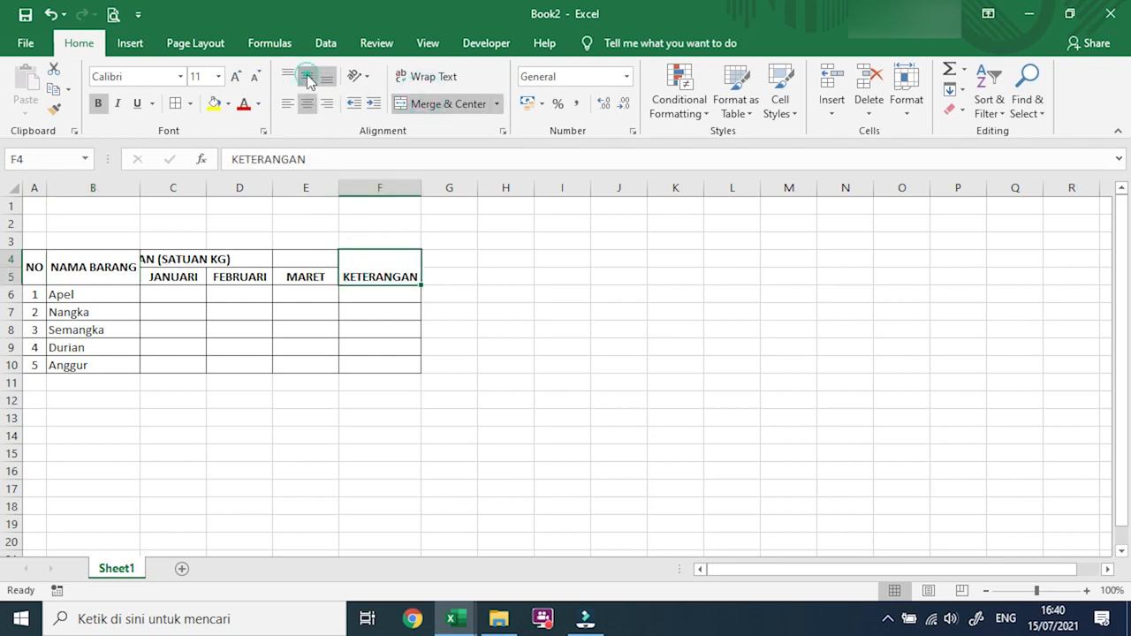
{"action": "left_click", "coordinate": [307, 76]}
Merge and center the BULAN (SATUAN KG) header across C4:E4, above the three month names.
{"action": "left_click", "coordinate": [202, 260]}
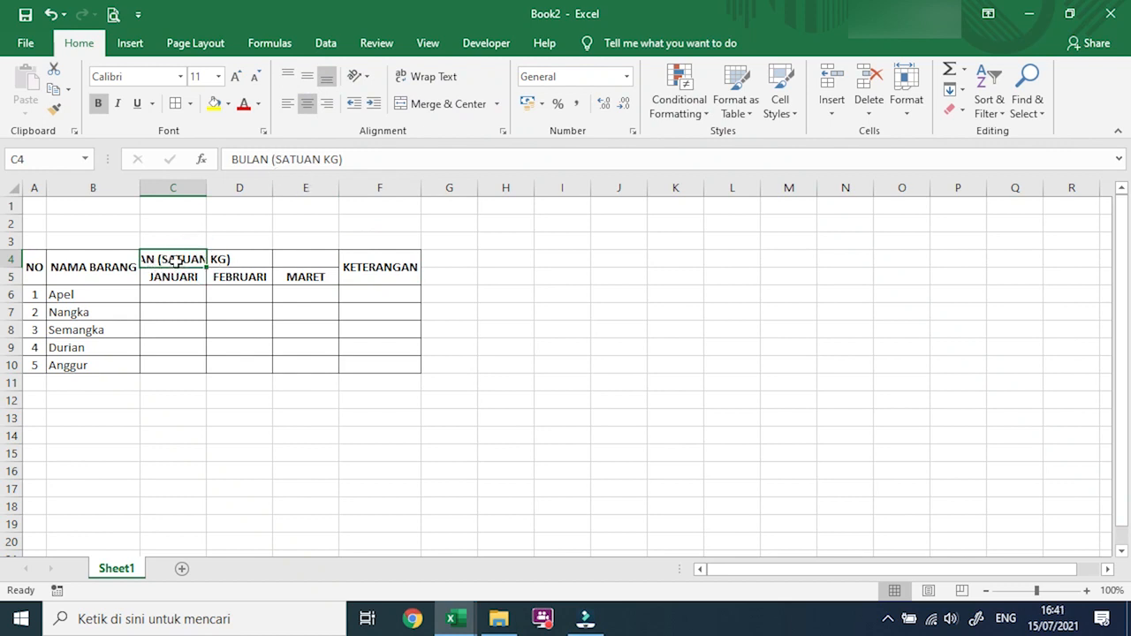
{"action": "left_click_drag", "start_coordinate": [177, 257], "coordinate": [307, 259]}
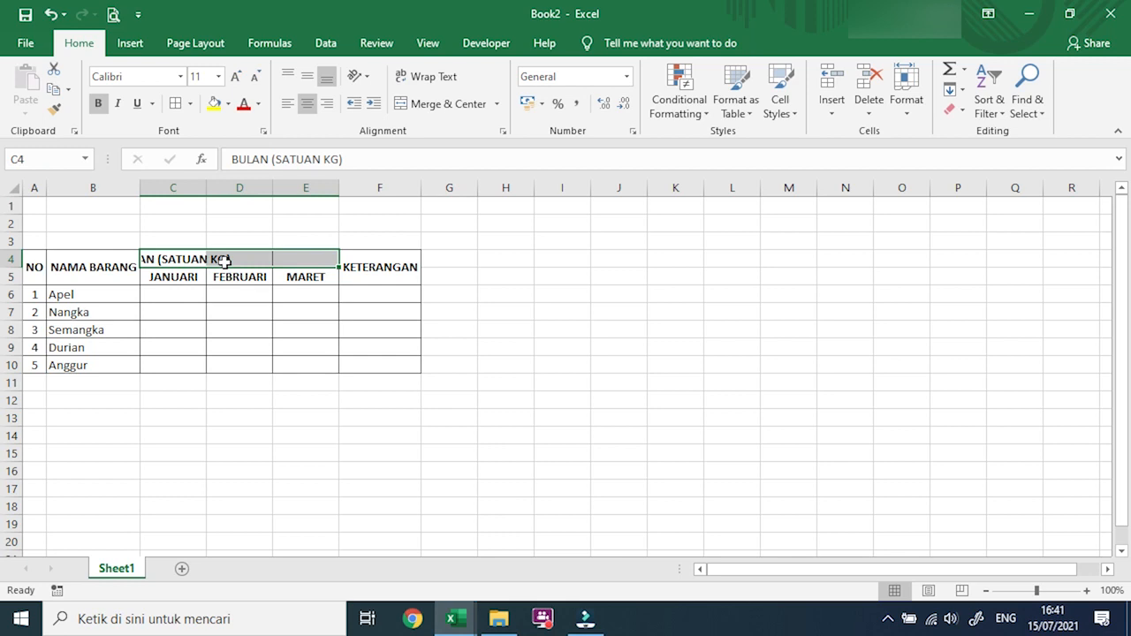
{"action": "left_click_drag", "start_coordinate": [182, 256], "coordinate": [304, 254]}
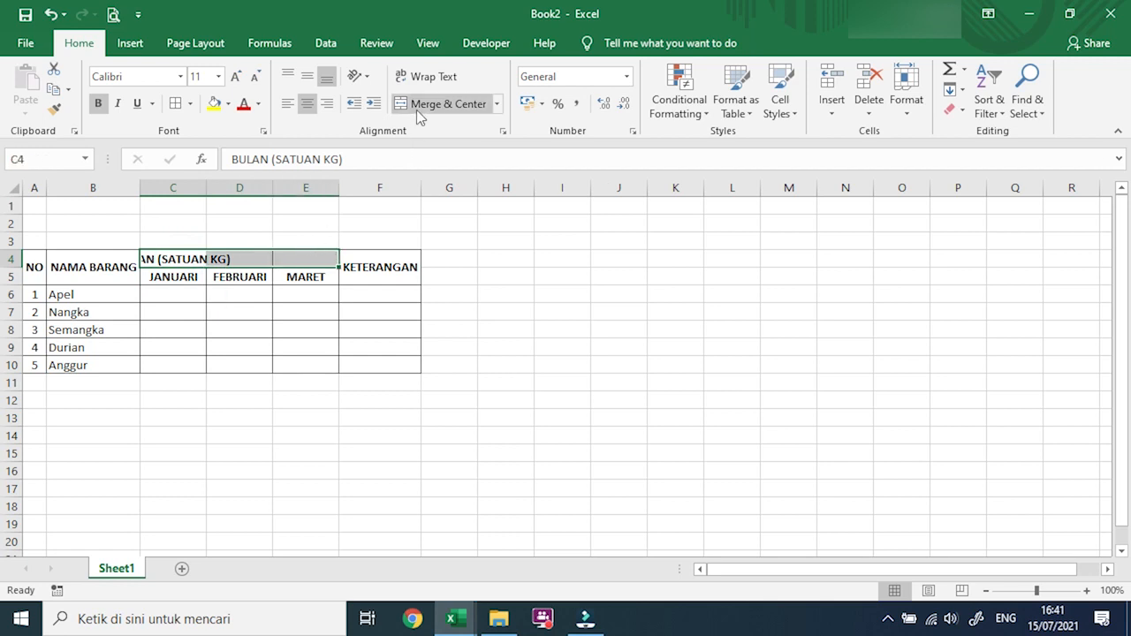
{"action": "left_click", "coordinate": [439, 107]}
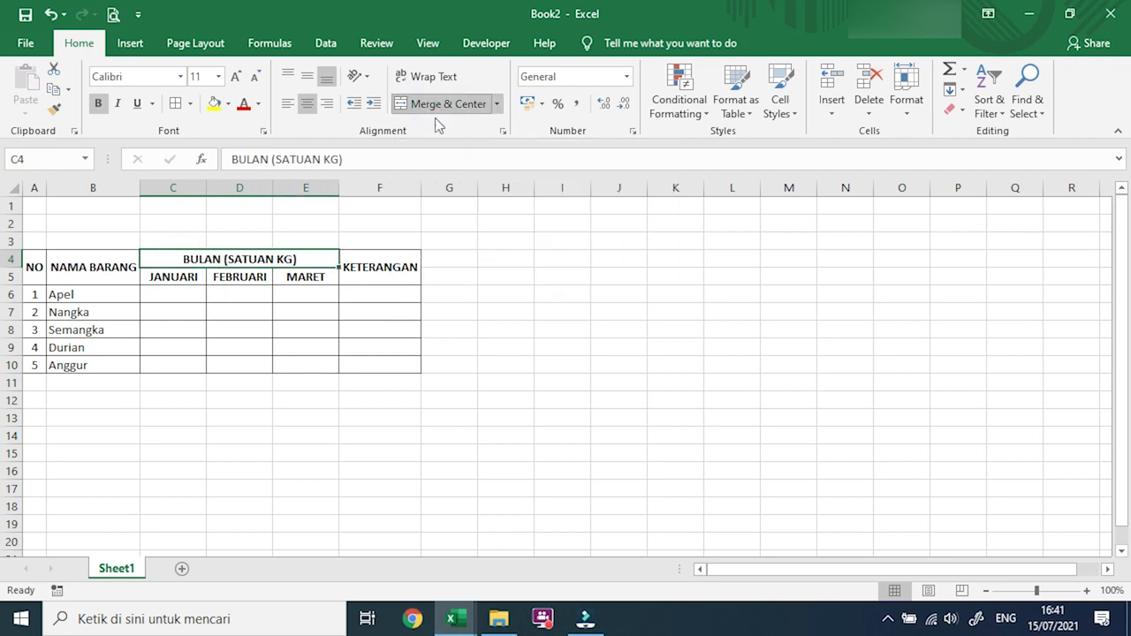
{"action": "left_click", "coordinate": [292, 323]}
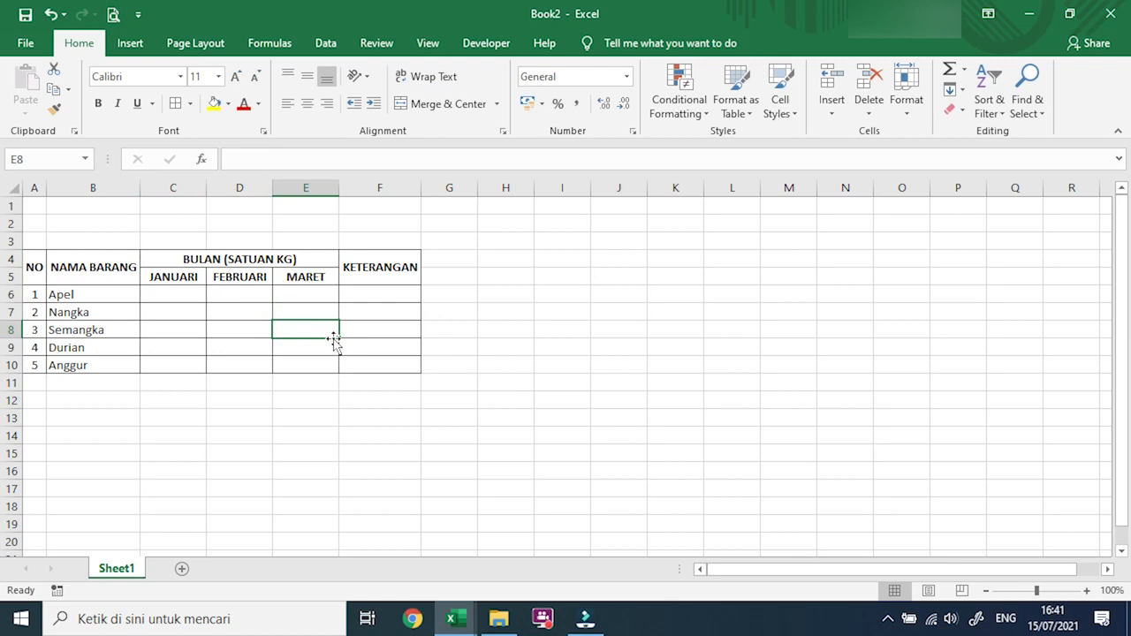
{"action": "left_click", "coordinate": [196, 348]}
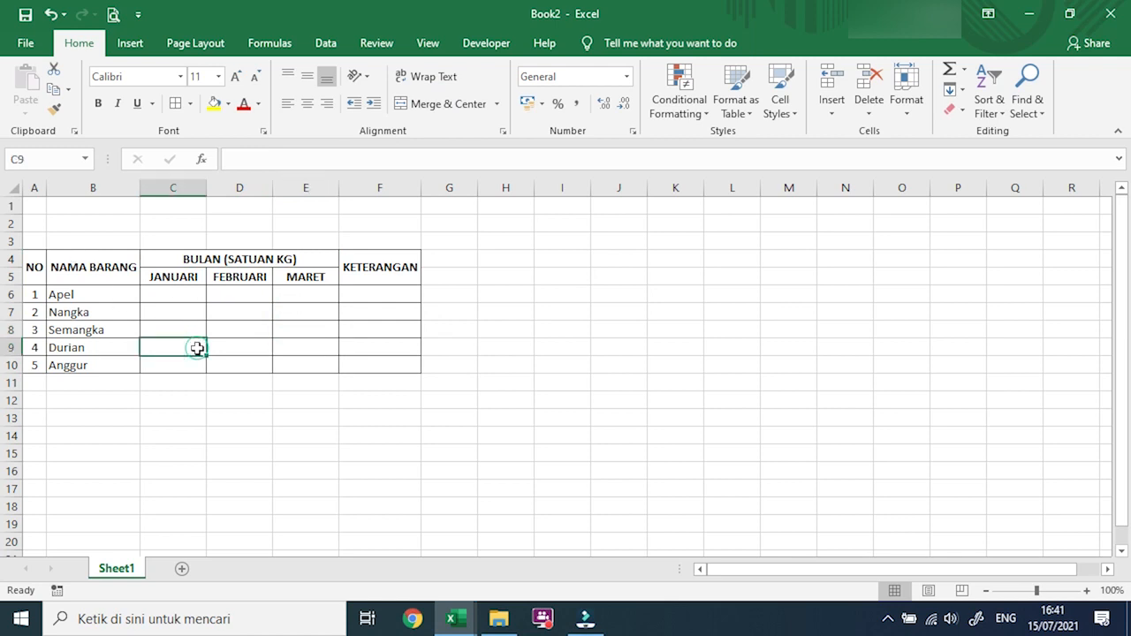
{"action": "left_click", "coordinate": [131, 271]}
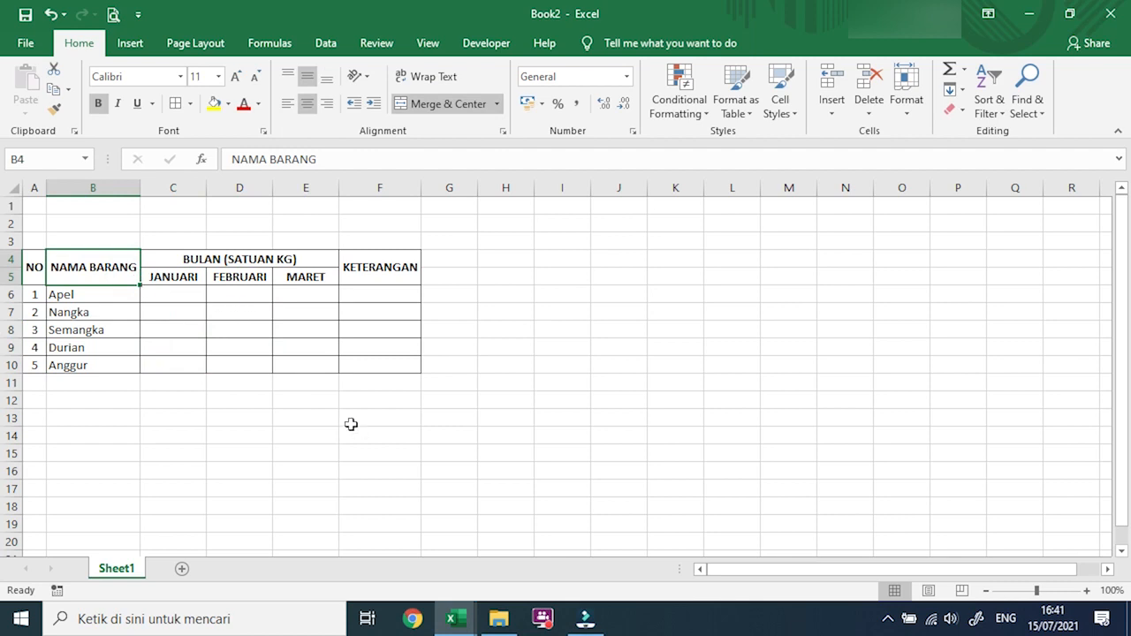
Enter the title TOKO BUAH SEGAR DAN ENAK in A1 and the subtitle PENJUALAN TRIWULAN PERTAMA 2021 in A2.
{"action": "left_click", "coordinate": [40, 207]}
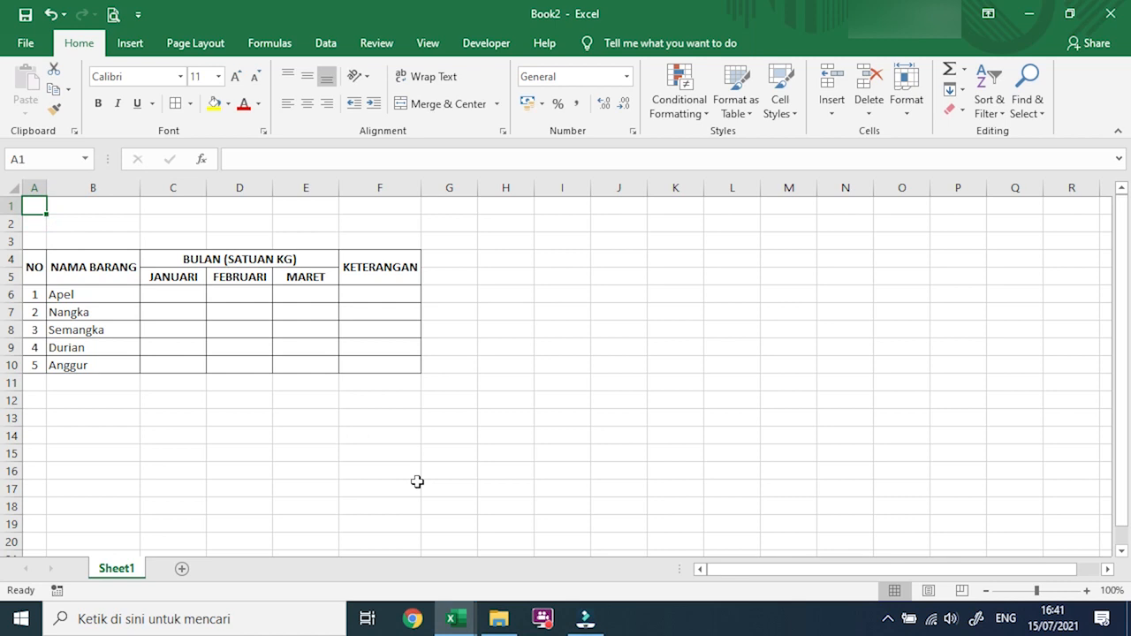
{"action": "type", "text": "TOKO BUA"}
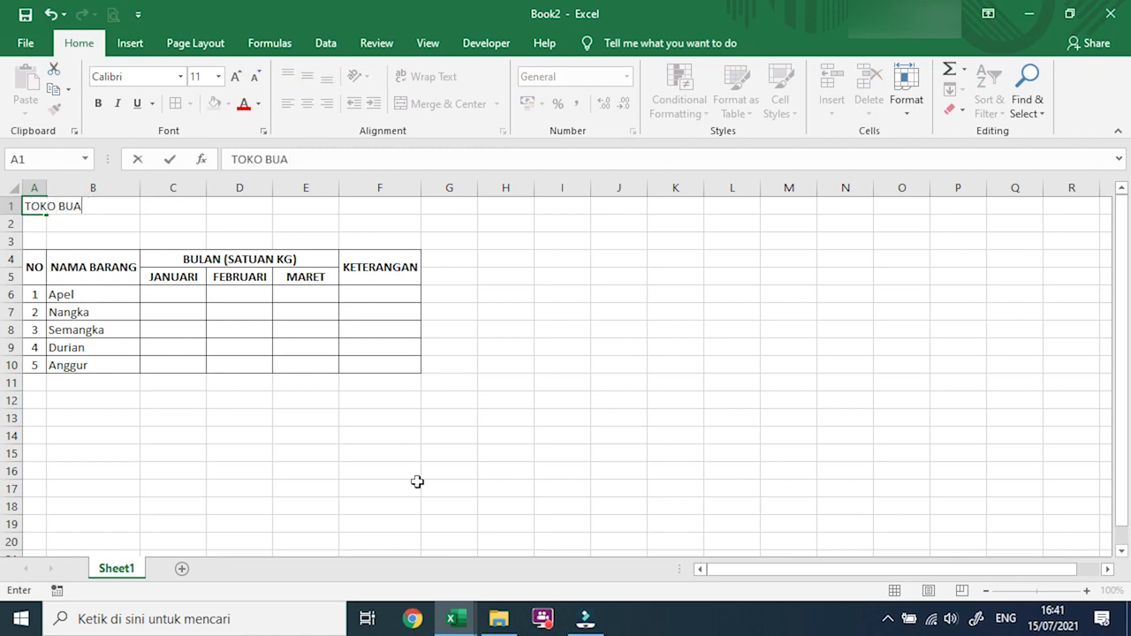
{"action": "type", "text": "R SEGAR DAN ENAK"}
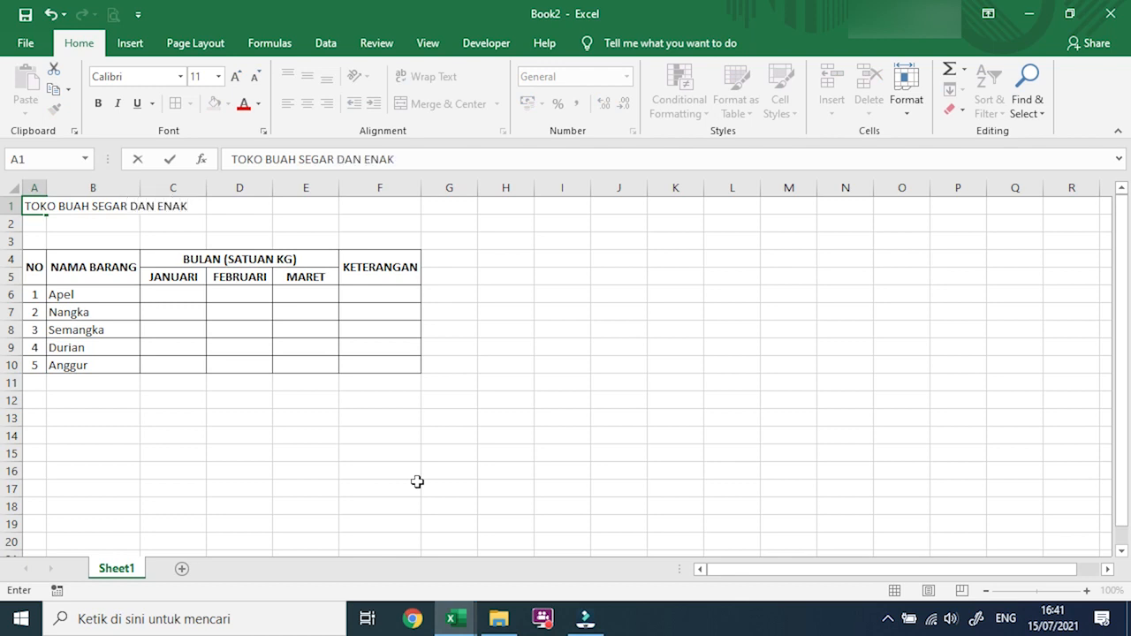
{"action": "key", "text": "Return"}
{"action": "type", "text": "PEN"}
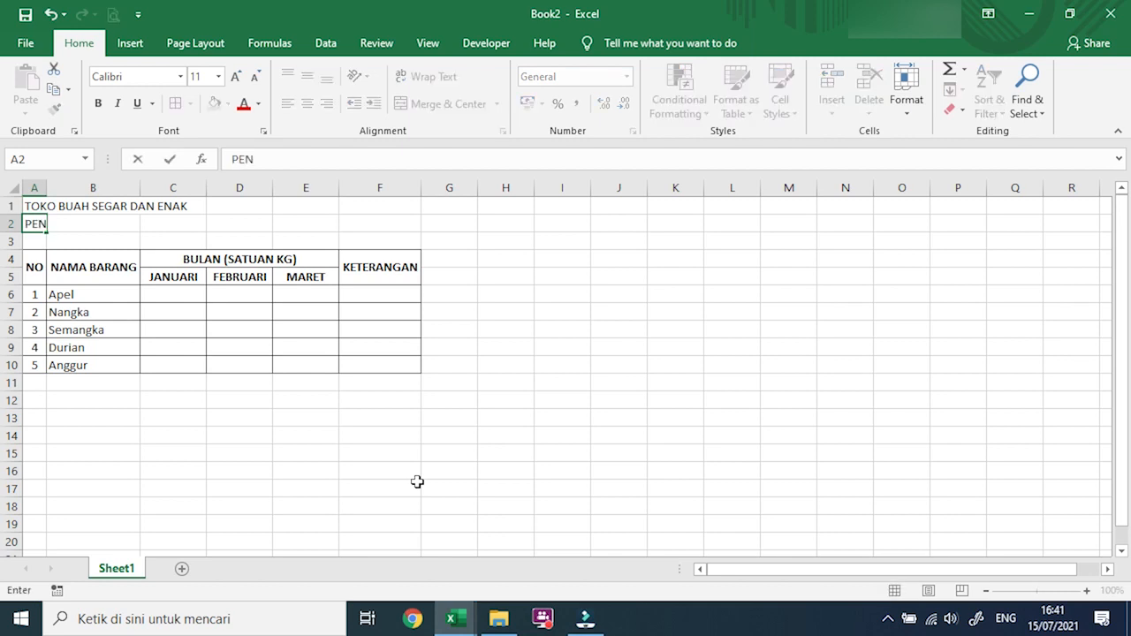
{"action": "type", "text": "JUALAN TRIWULAN"}
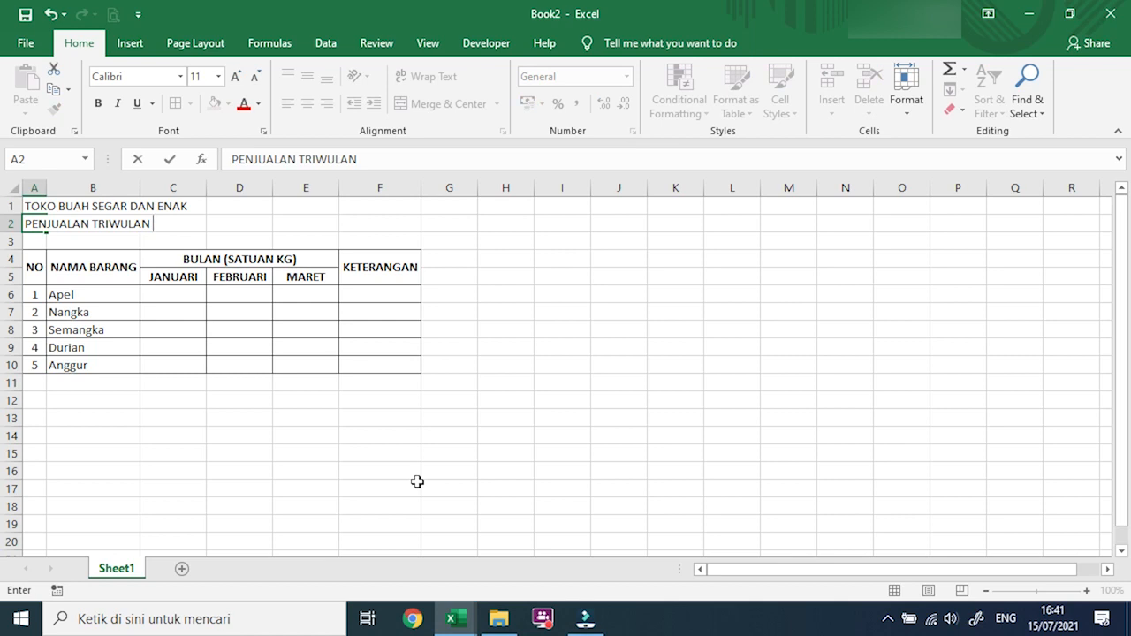
{"action": "type", "text": " PERTAMA"}
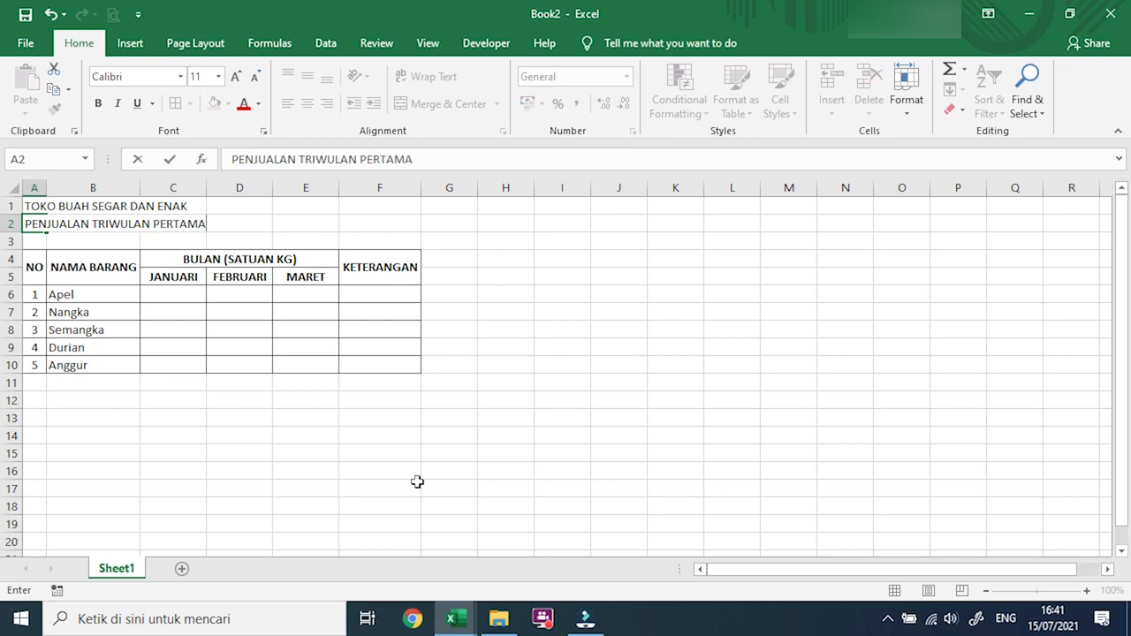
{"action": "type", "text": " 2021"}
{"action": "key", "text": "Return"}
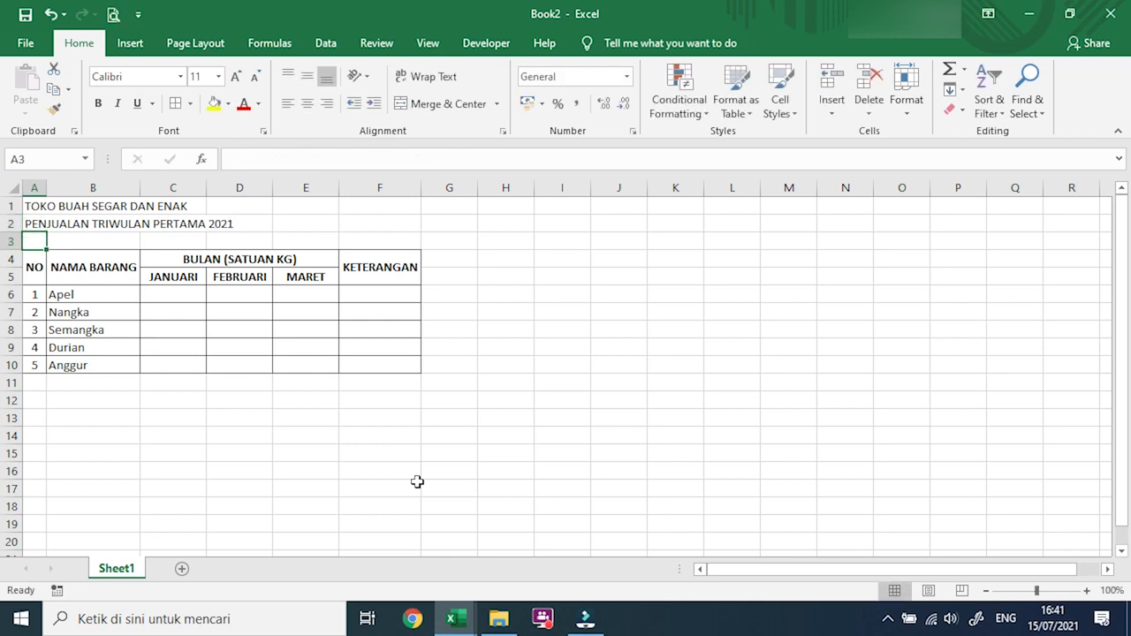
{"action": "left_click", "coordinate": [187, 275]}
{"action": "left_click", "coordinate": [231, 262]}
{"action": "left_click", "coordinate": [256, 278]}
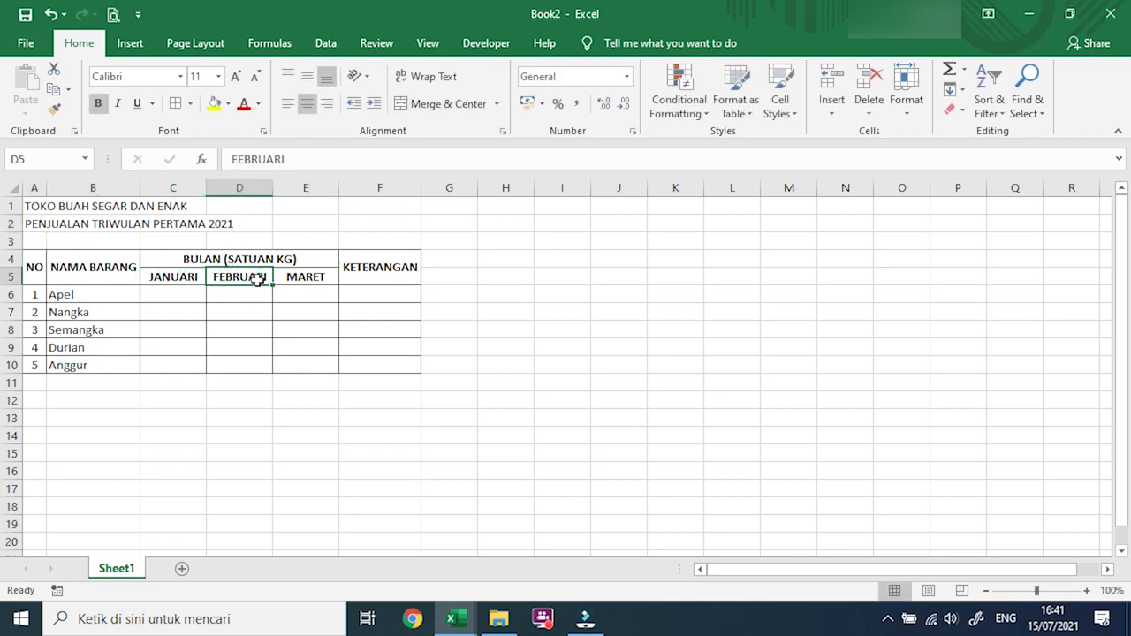
Merge and center the title across A1:F1 and the subtitle across A2:F2.
{"action": "left_click", "coordinate": [39, 207]}
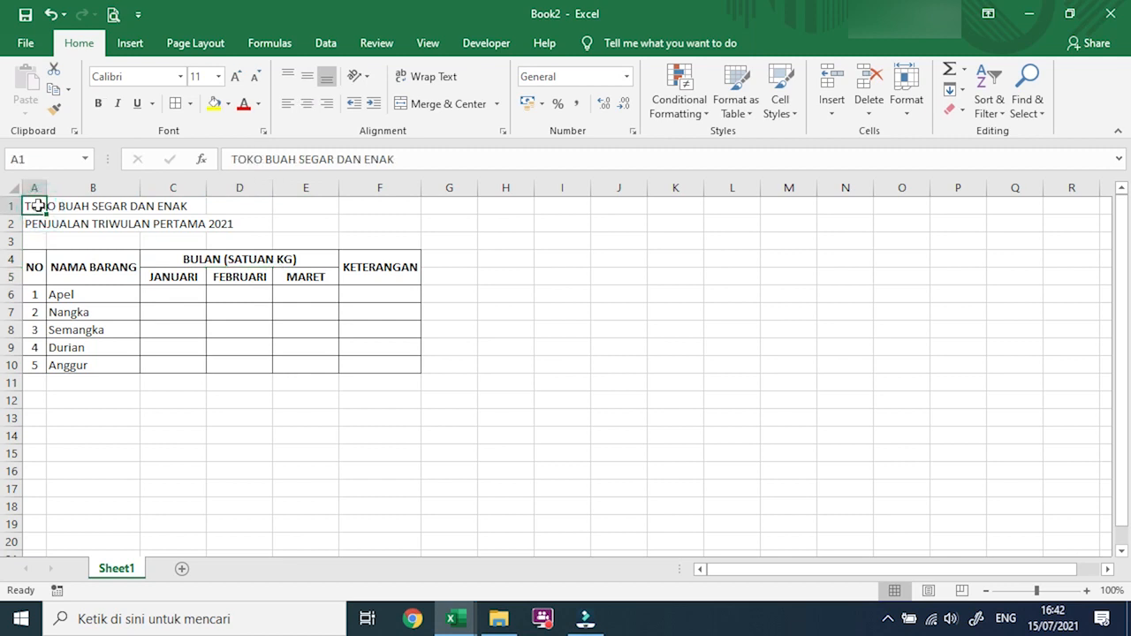
{"action": "left_click_drag", "start_coordinate": [37, 205], "coordinate": [392, 205]}
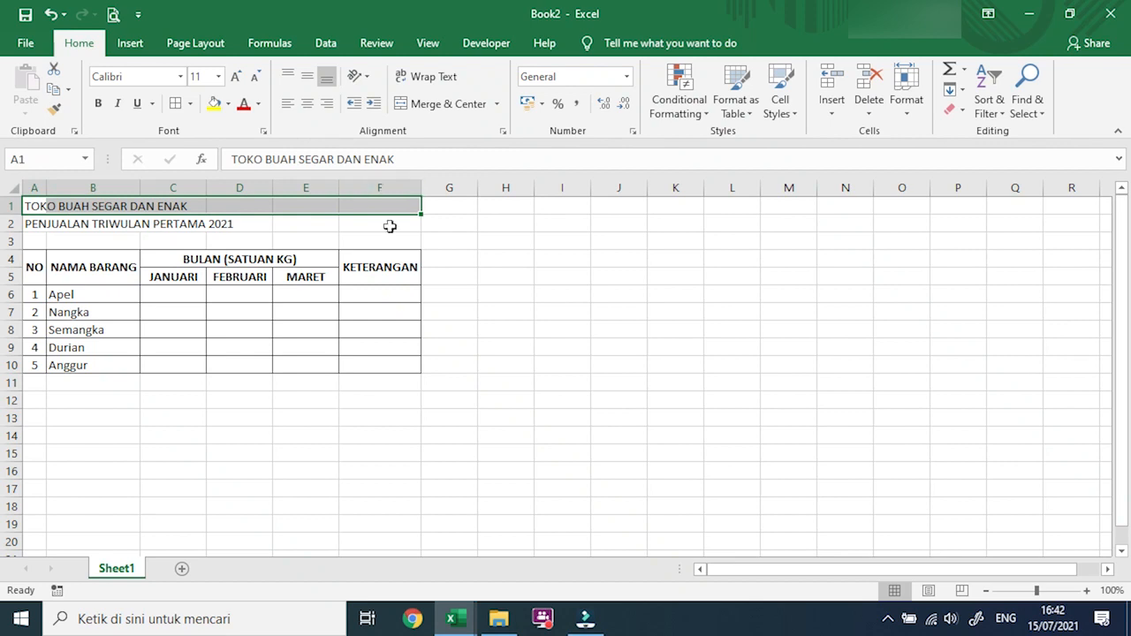
{"action": "left_click", "coordinate": [419, 108]}
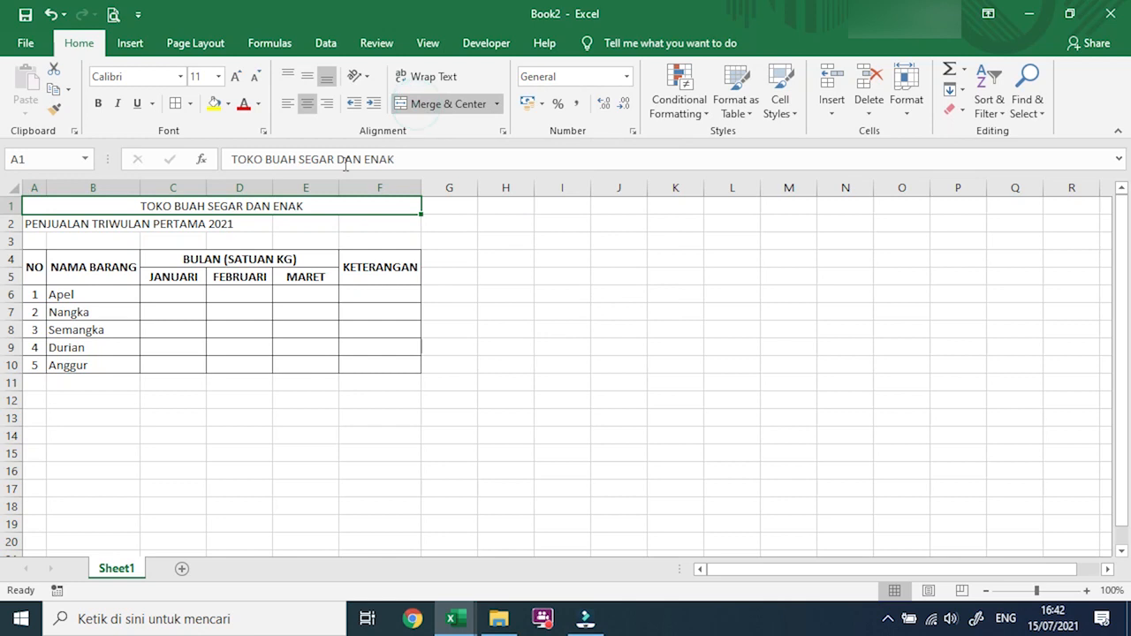
{"action": "left_click_drag", "start_coordinate": [30, 224], "coordinate": [410, 223]}
{"action": "left_click", "coordinate": [431, 110]}
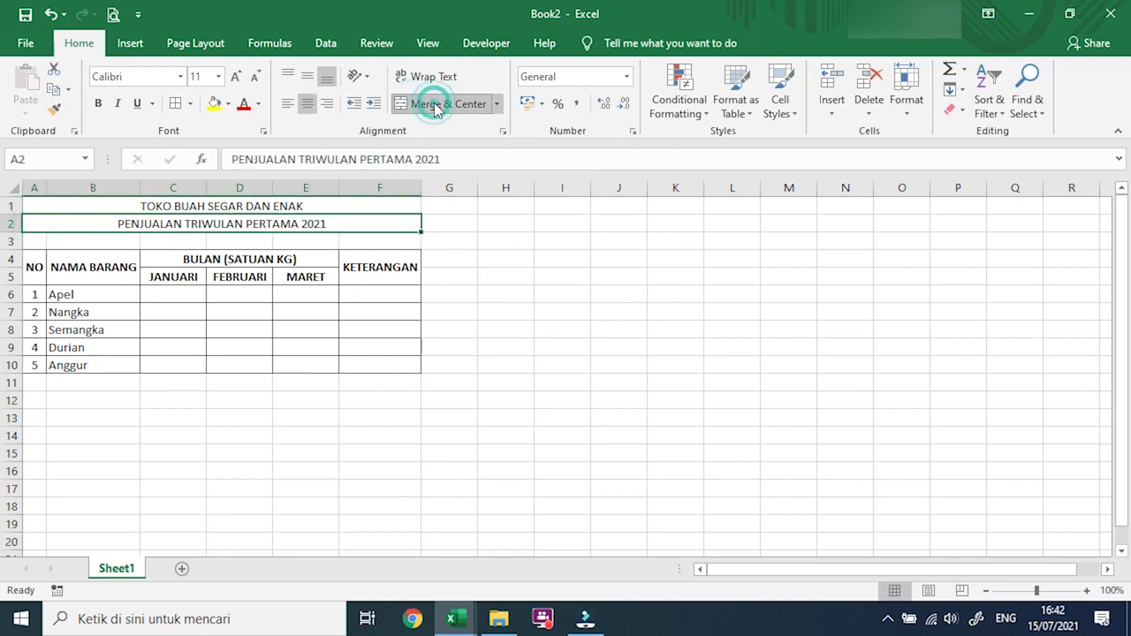
Make the title in row 1 and the subtitle in row 2 bold.
{"action": "left_click_drag", "start_coordinate": [231, 206], "coordinate": [235, 224]}
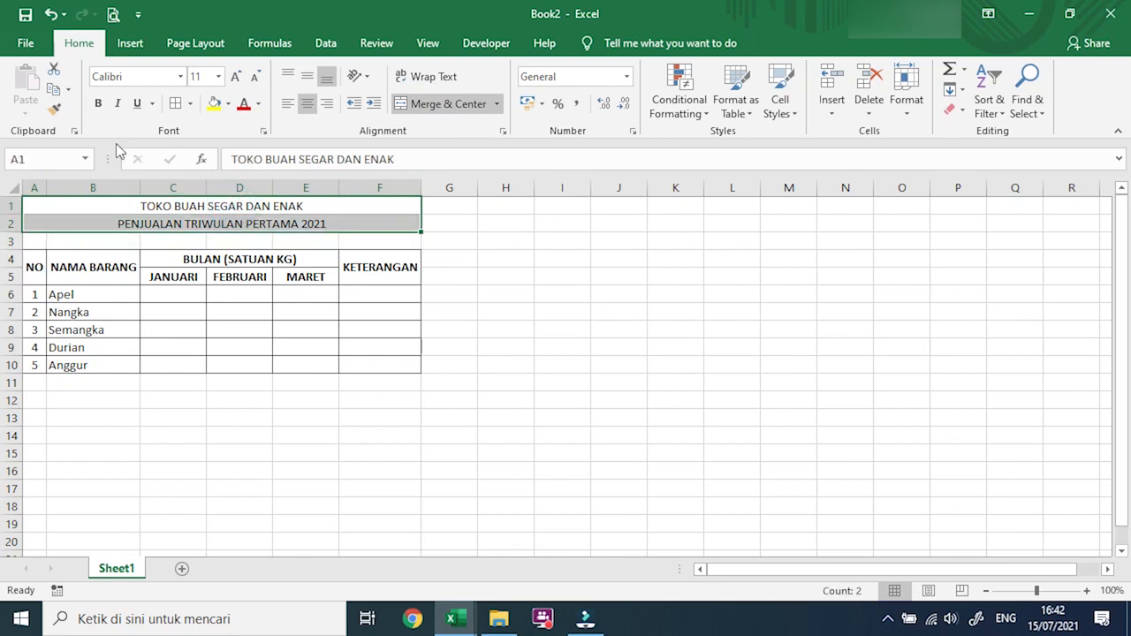
{"action": "left_click", "coordinate": [98, 104]}
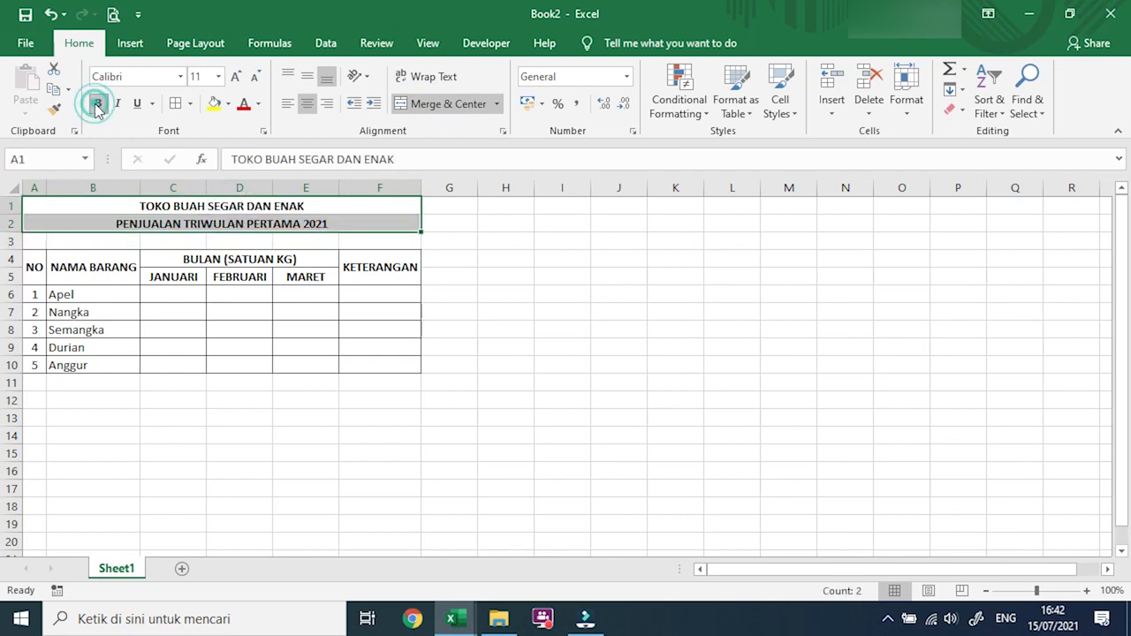
{"action": "left_click", "coordinate": [218, 224]}
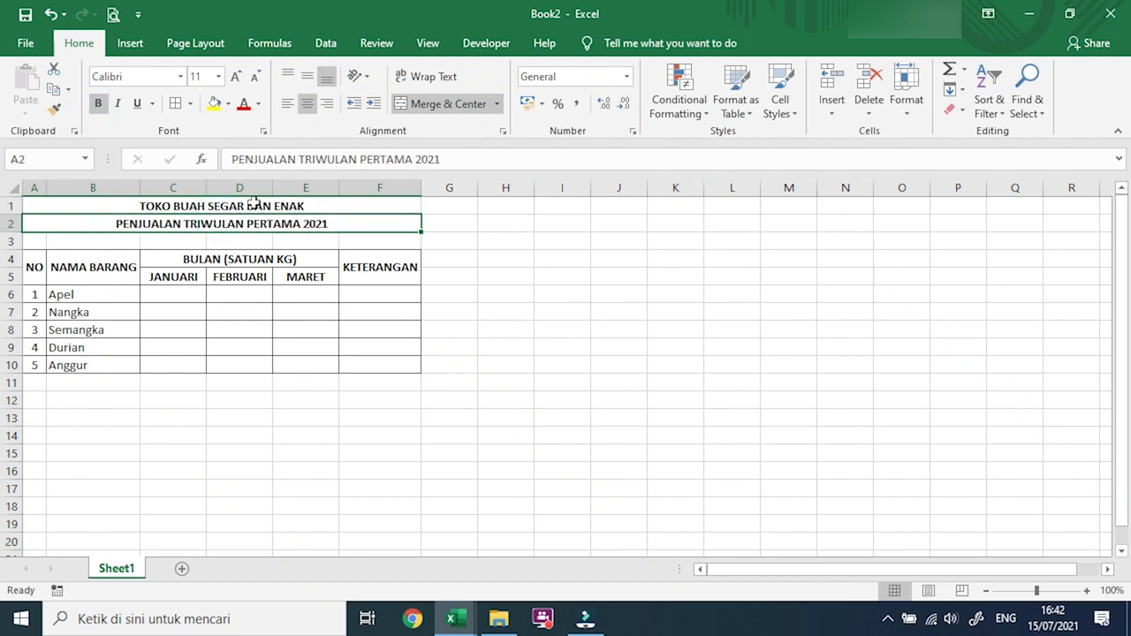
{"action": "left_click", "coordinate": [250, 206]}
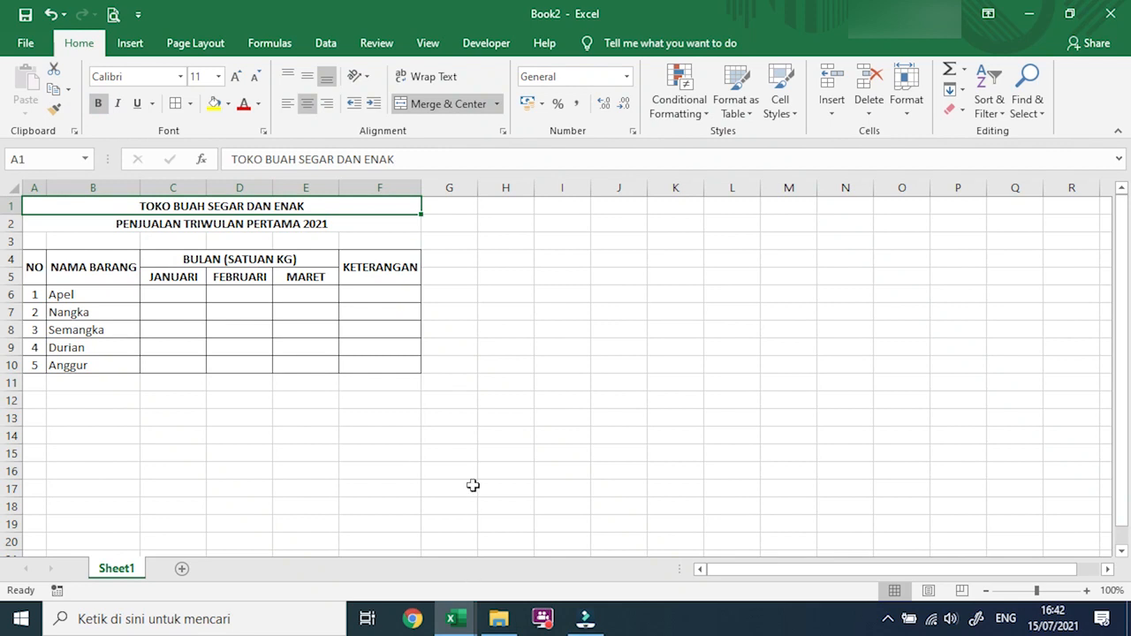
Check the title formatting in the Part 2 workbook, then fill the title and subtitle in Book2 with yellow.
{"action": "mouse_move", "coordinate": [453, 618]}
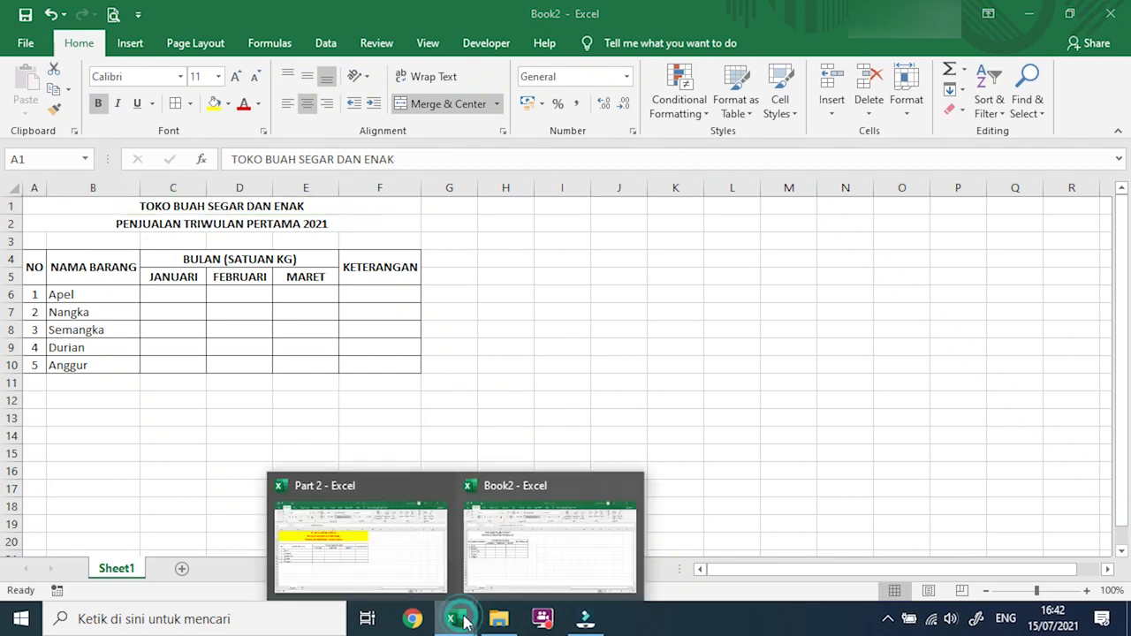
{"action": "left_click", "coordinate": [407, 558]}
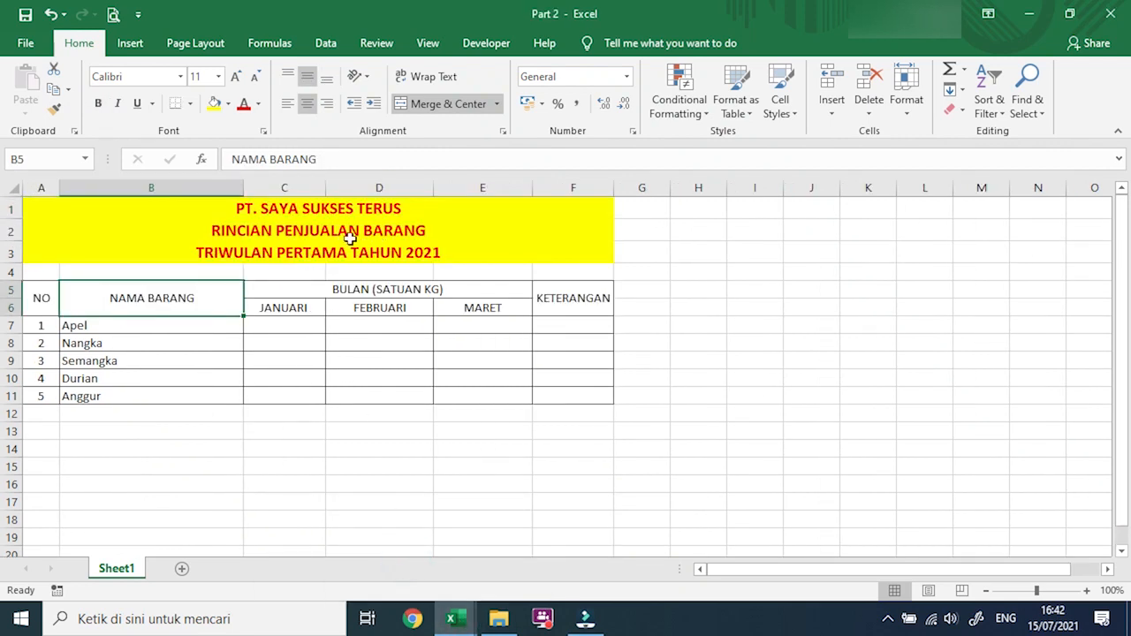
{"action": "left_click", "coordinate": [453, 619]}
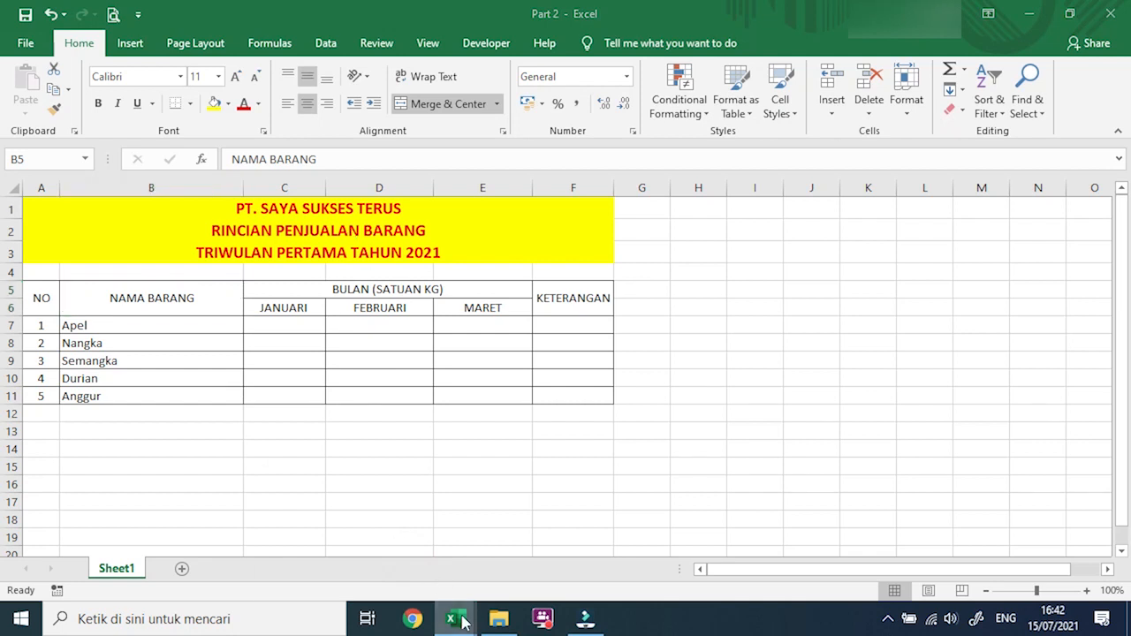
{"action": "left_click", "coordinate": [548, 543]}
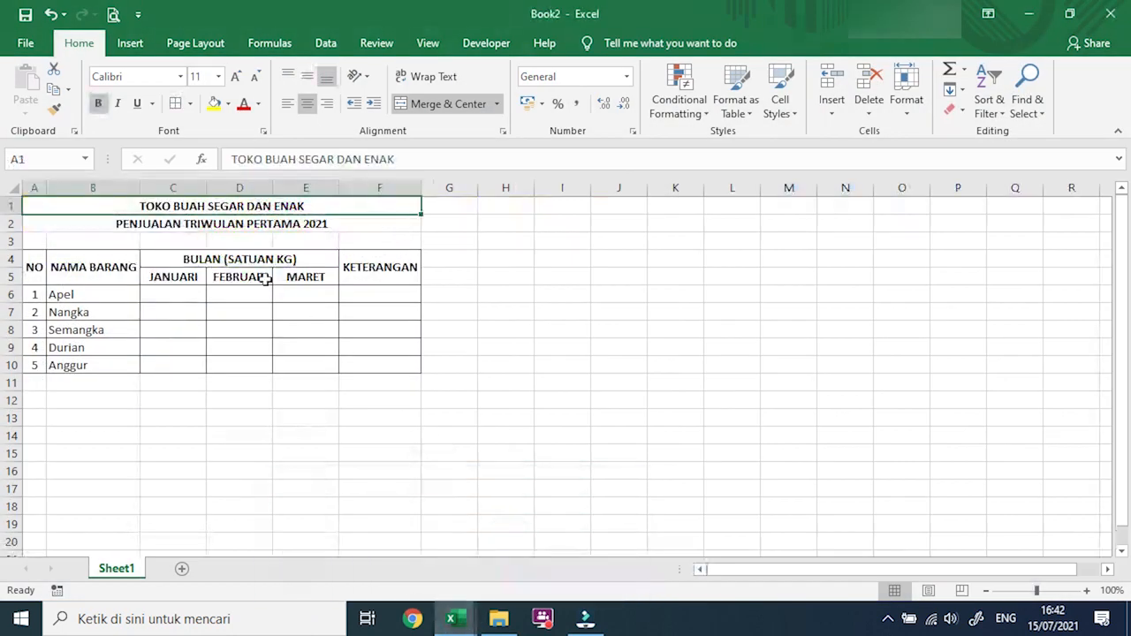
{"action": "left_click_drag", "start_coordinate": [228, 208], "coordinate": [232, 221]}
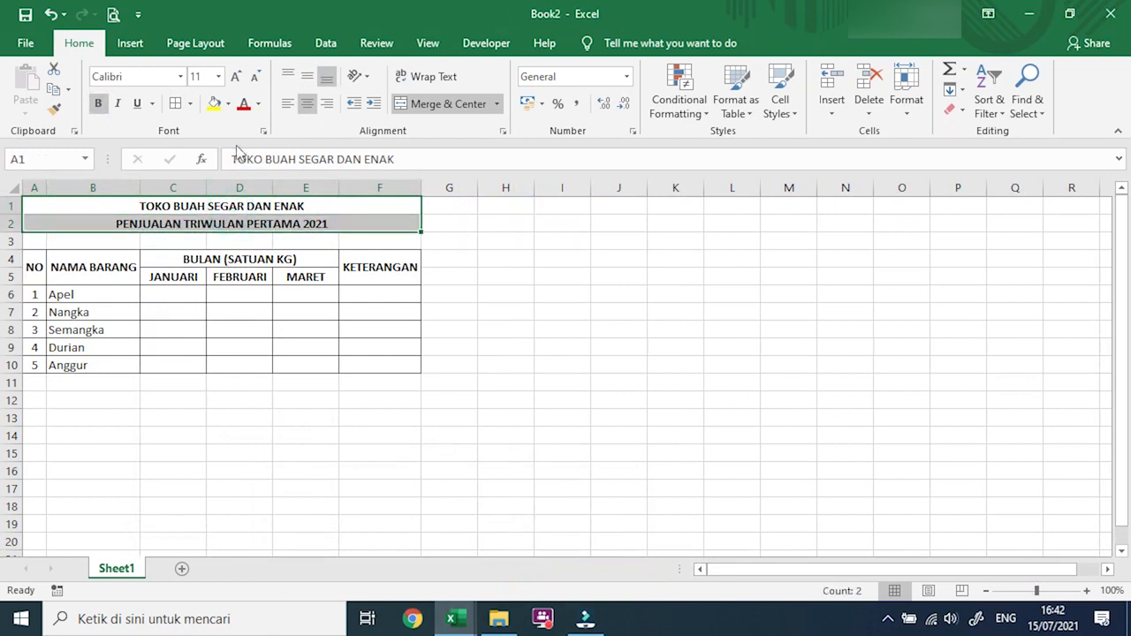
{"action": "left_click", "coordinate": [213, 104]}
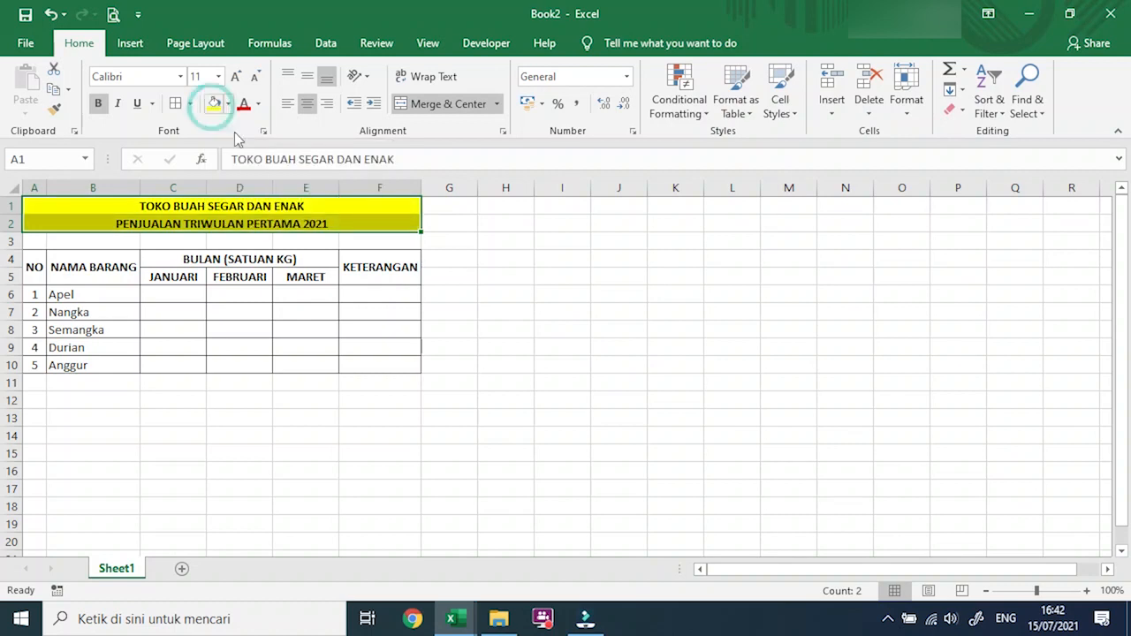
{"action": "left_click", "coordinate": [289, 224]}
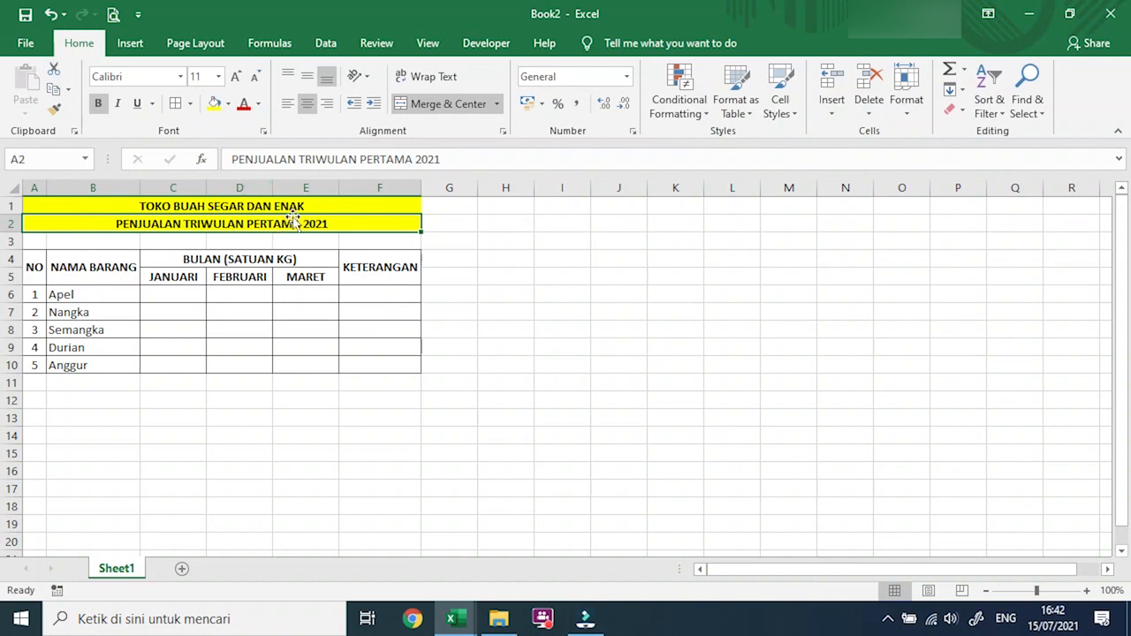
Change the font color of the title and subtitle in rows 1 and 2 to red.
{"action": "left_click", "coordinate": [196, 206]}
{"action": "left_click_drag", "start_coordinate": [196, 206], "coordinate": [207, 228]}
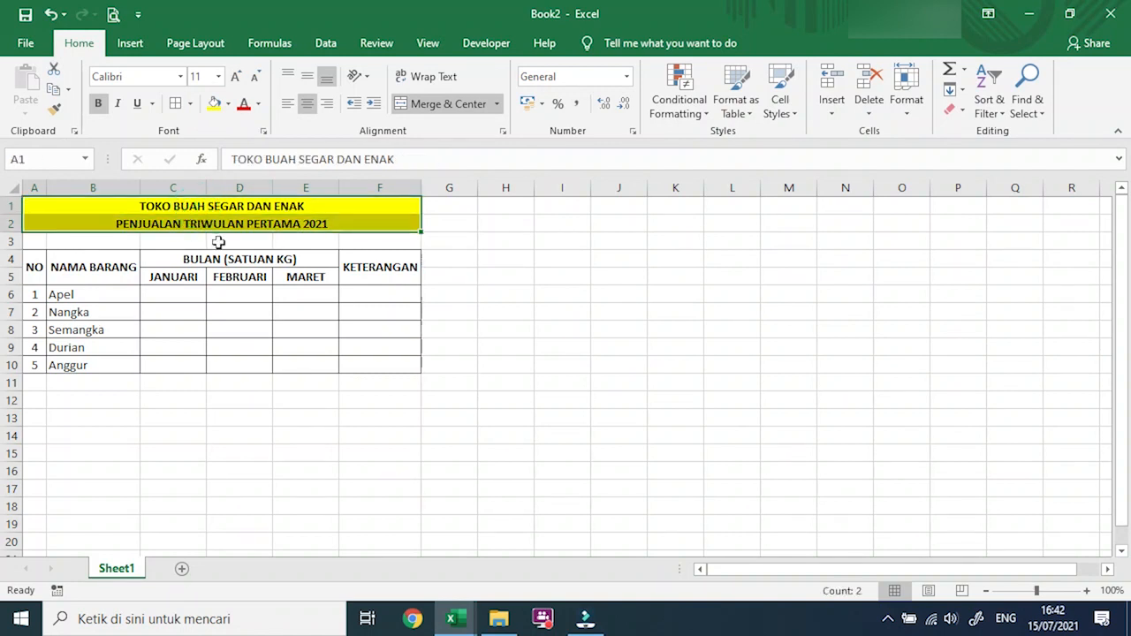
{"action": "left_click", "coordinate": [252, 106]}
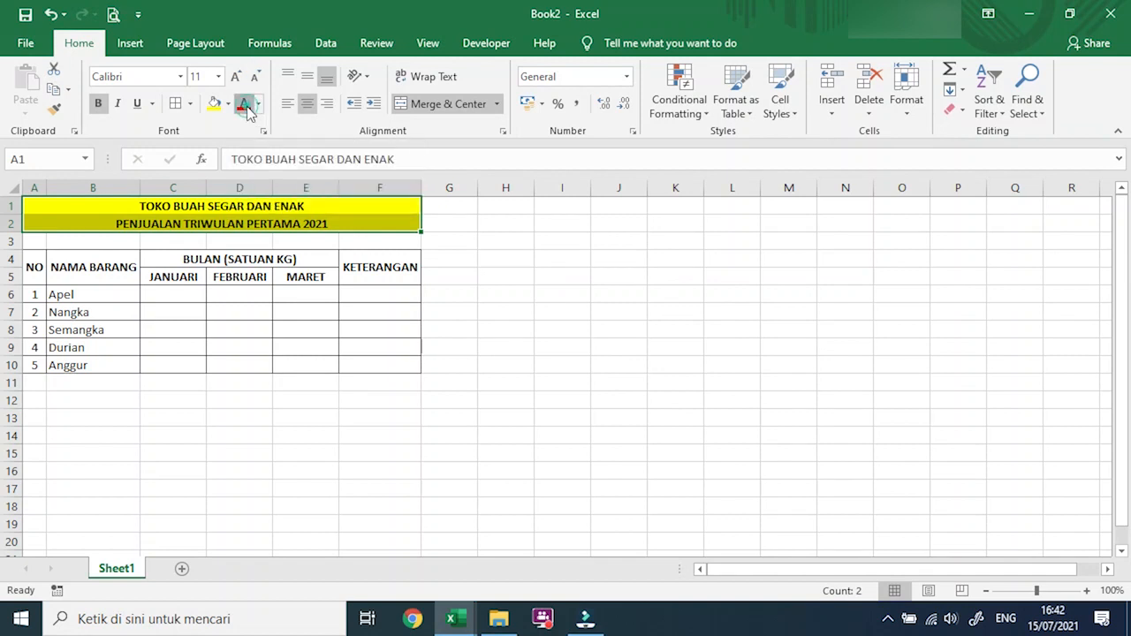
{"action": "left_click", "coordinate": [262, 223]}
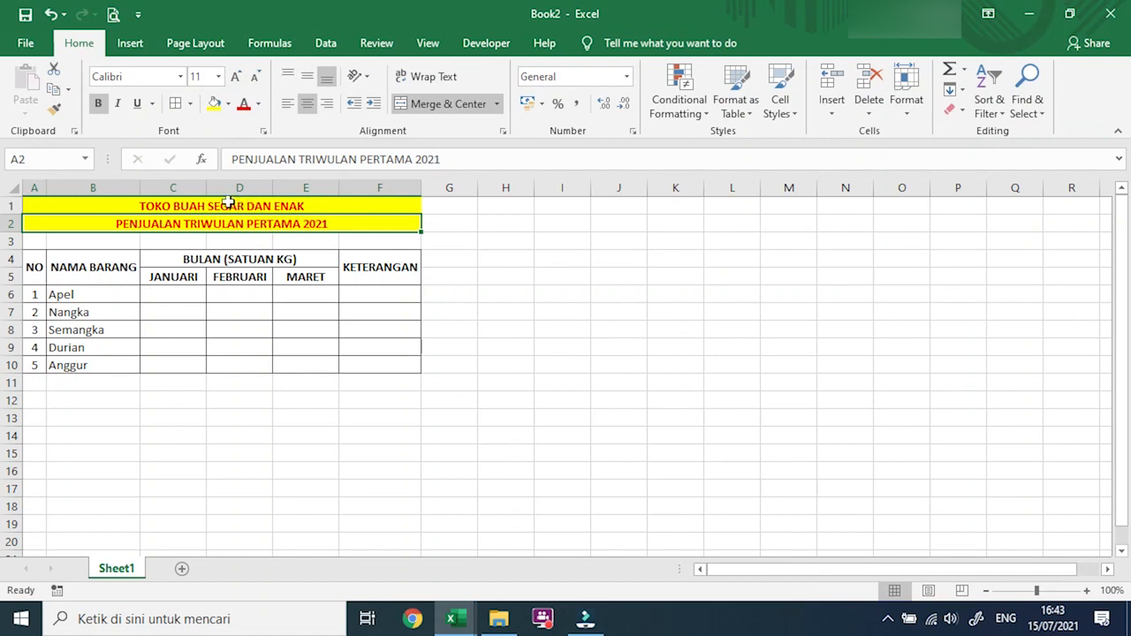
{"action": "left_click", "coordinate": [228, 203]}
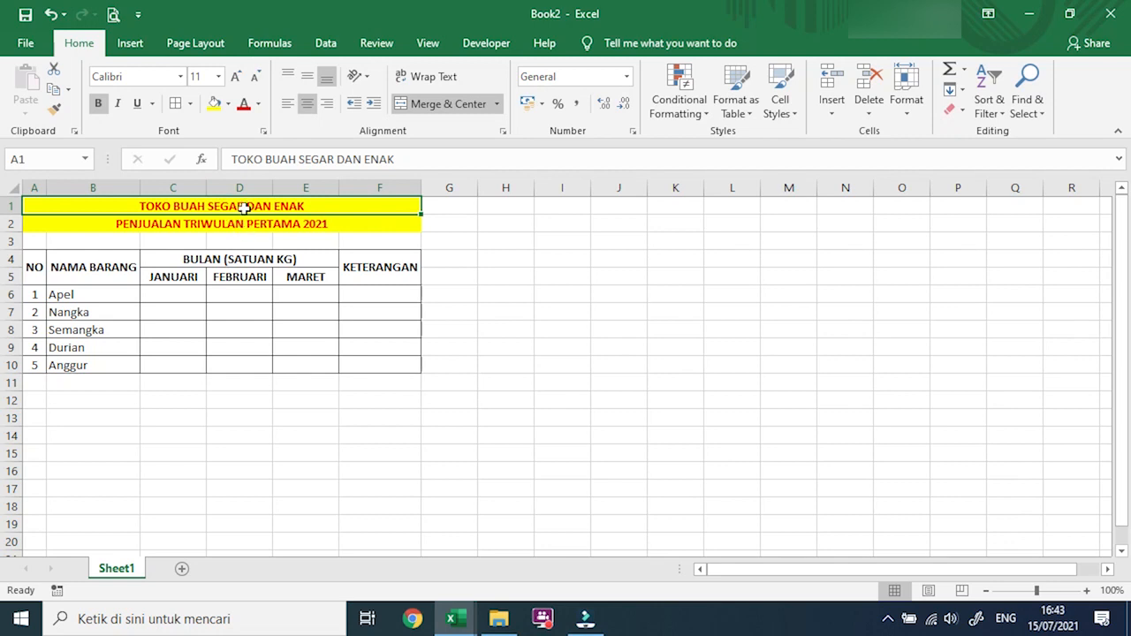
Set the font size of the title and subtitle in rows 1 and 2 to 14.
{"action": "left_click", "coordinate": [245, 222]}
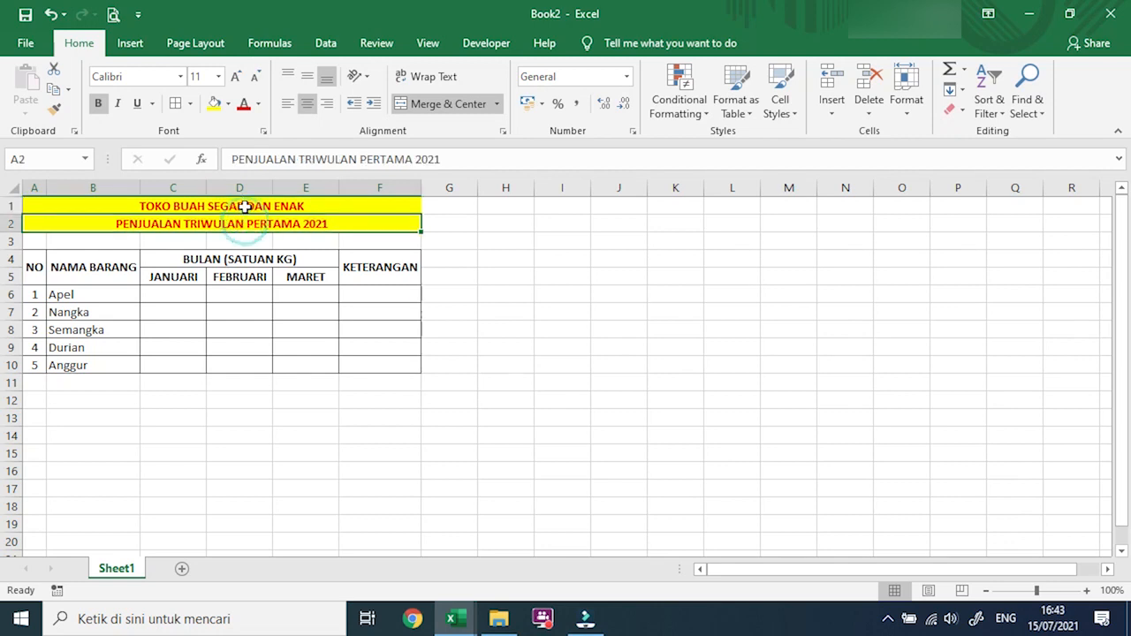
{"action": "left_click_drag", "start_coordinate": [240, 205], "coordinate": [245, 222]}
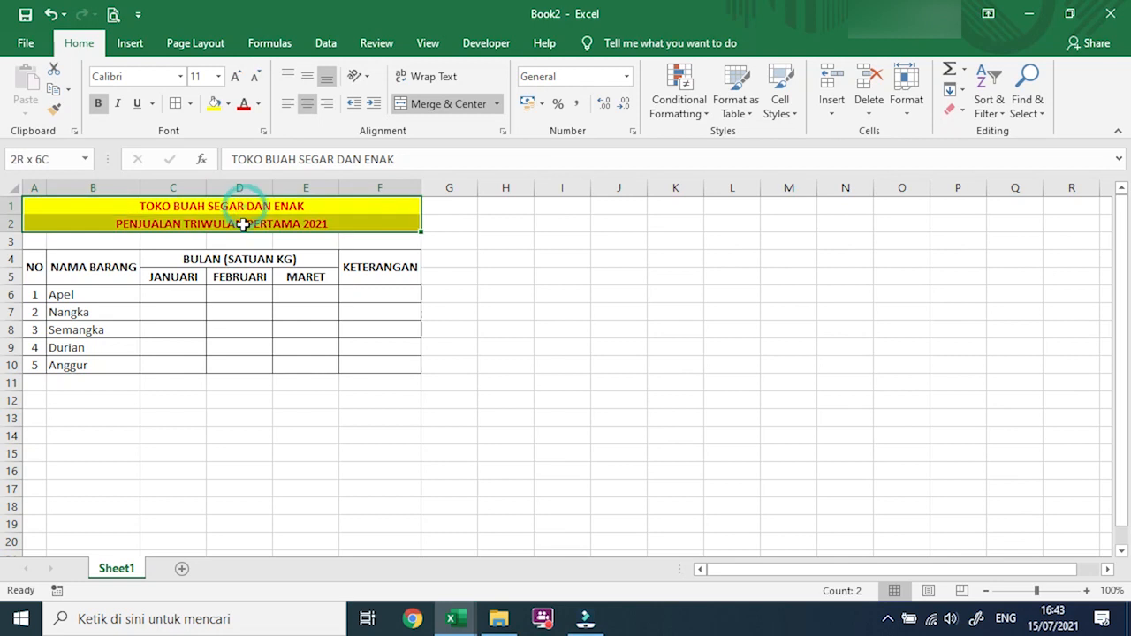
{"action": "left_click", "coordinate": [218, 77]}
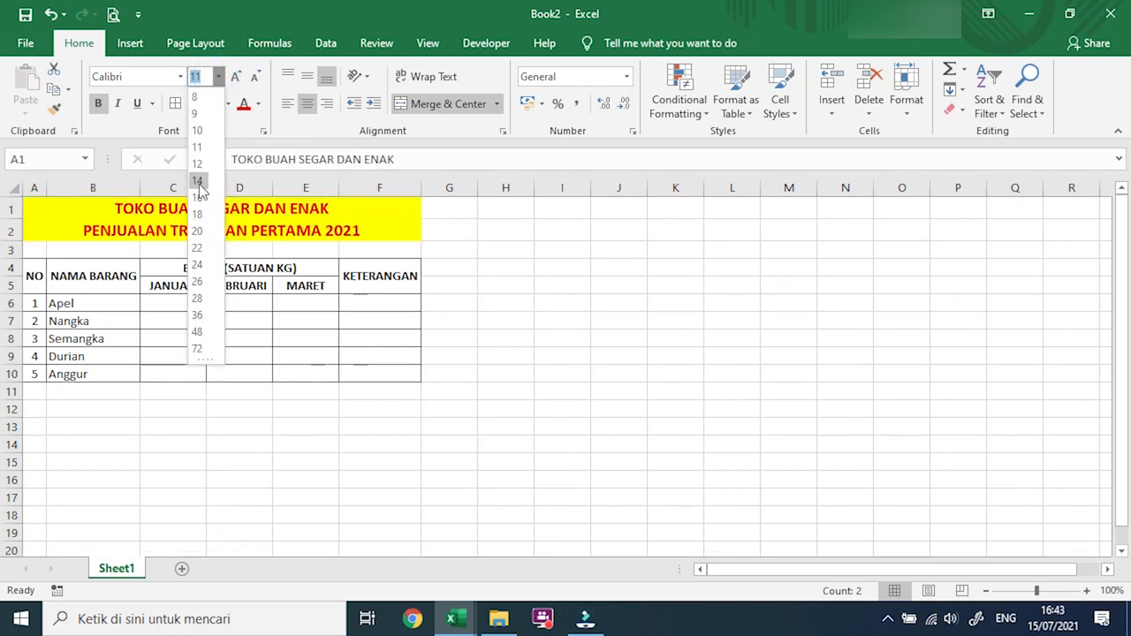
{"action": "left_click", "coordinate": [198, 181]}
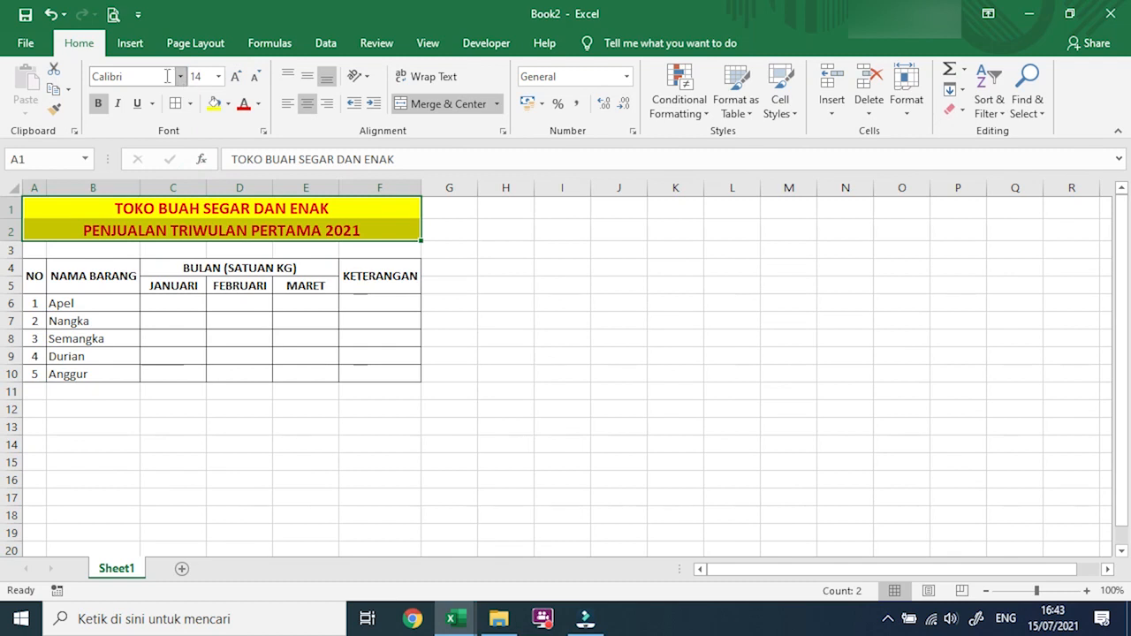
Change the font of the title and subtitle in rows 1 and 2 to Times New Roman.
{"action": "left_click", "coordinate": [167, 76]}
{"action": "type", "text": "Times New Roma"}
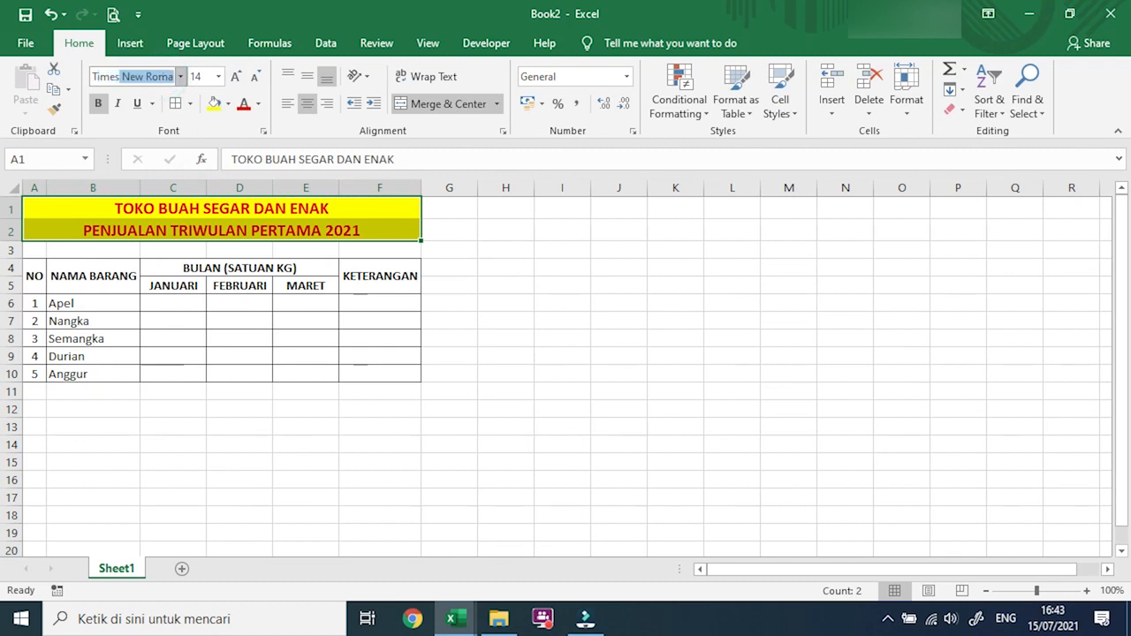
{"action": "key", "text": "Return"}
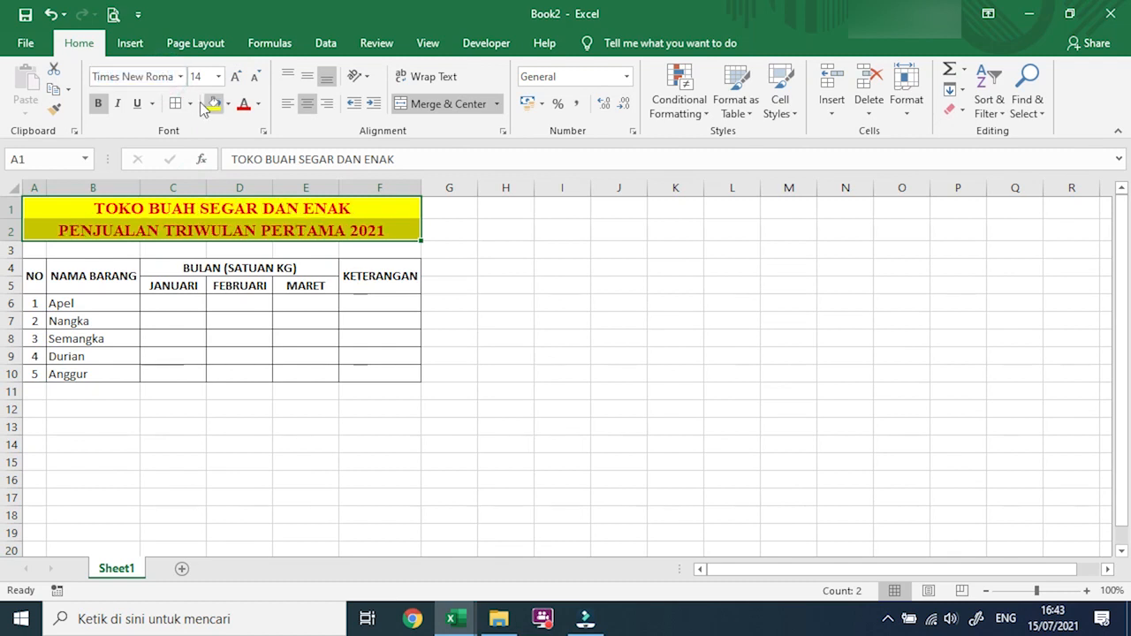
{"action": "left_click", "coordinate": [196, 208]}
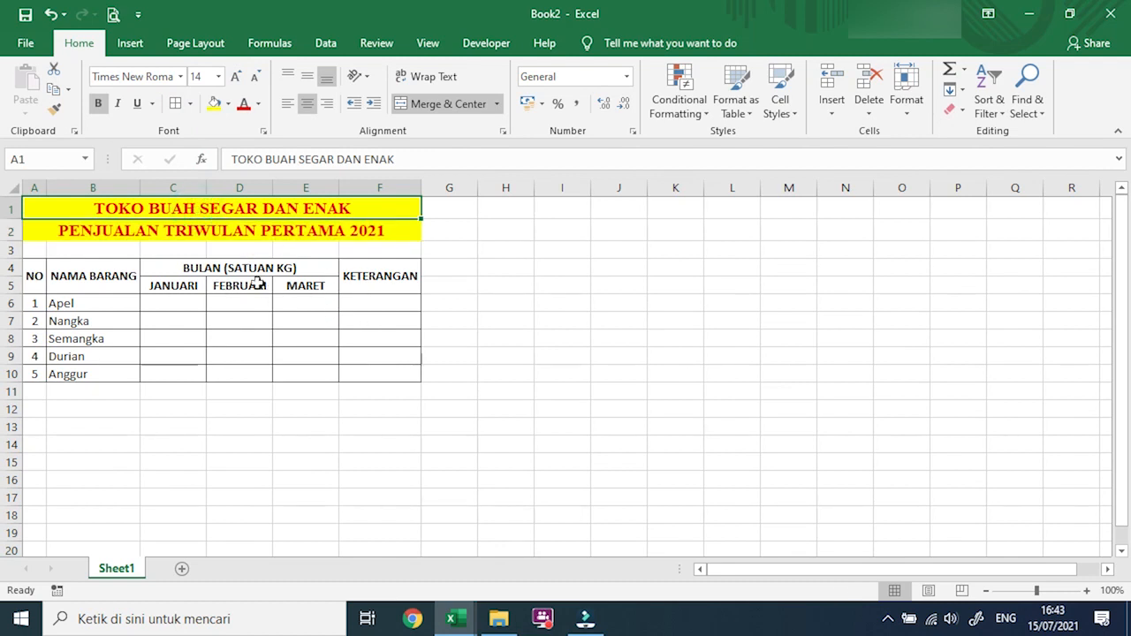
{"action": "left_click", "coordinate": [235, 232]}
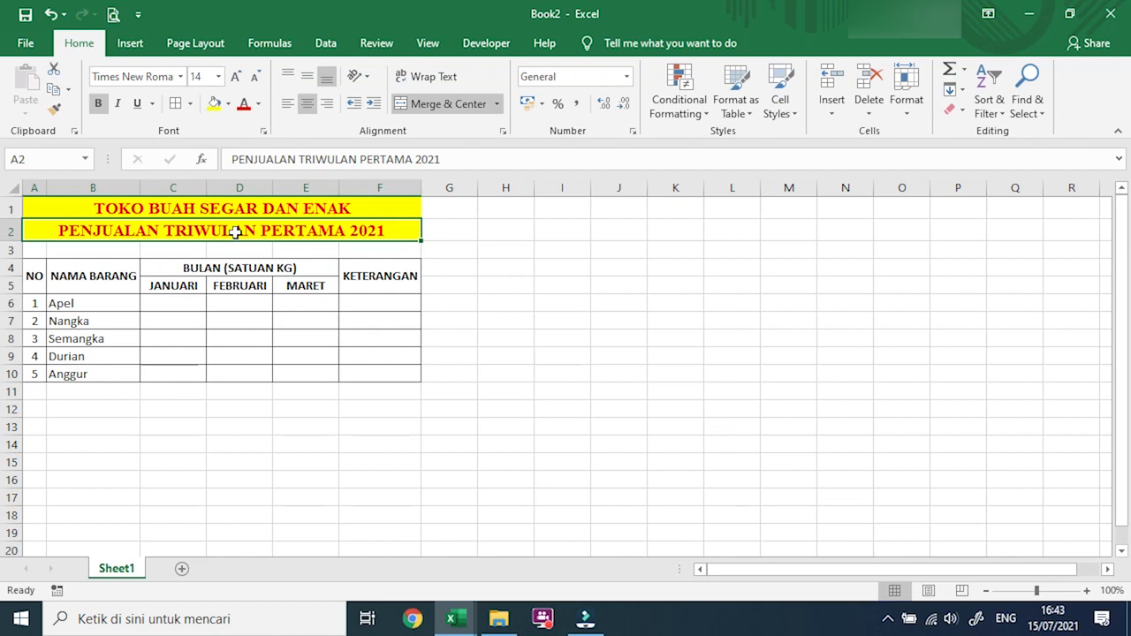
{"action": "left_click", "coordinate": [242, 212]}
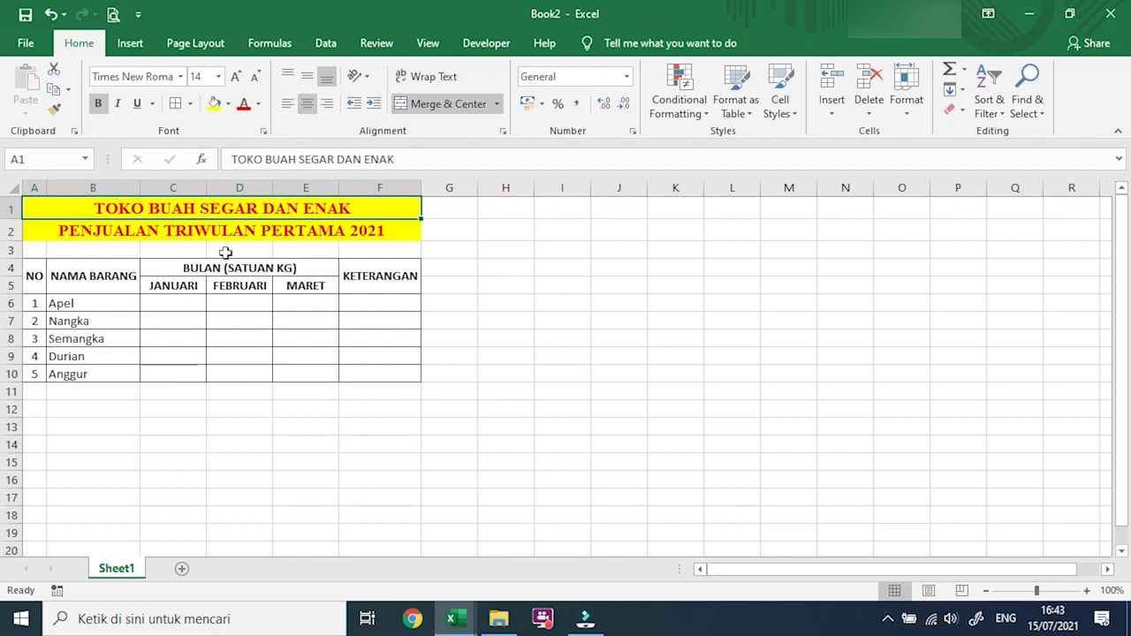
{"action": "left_click", "coordinate": [301, 229]}
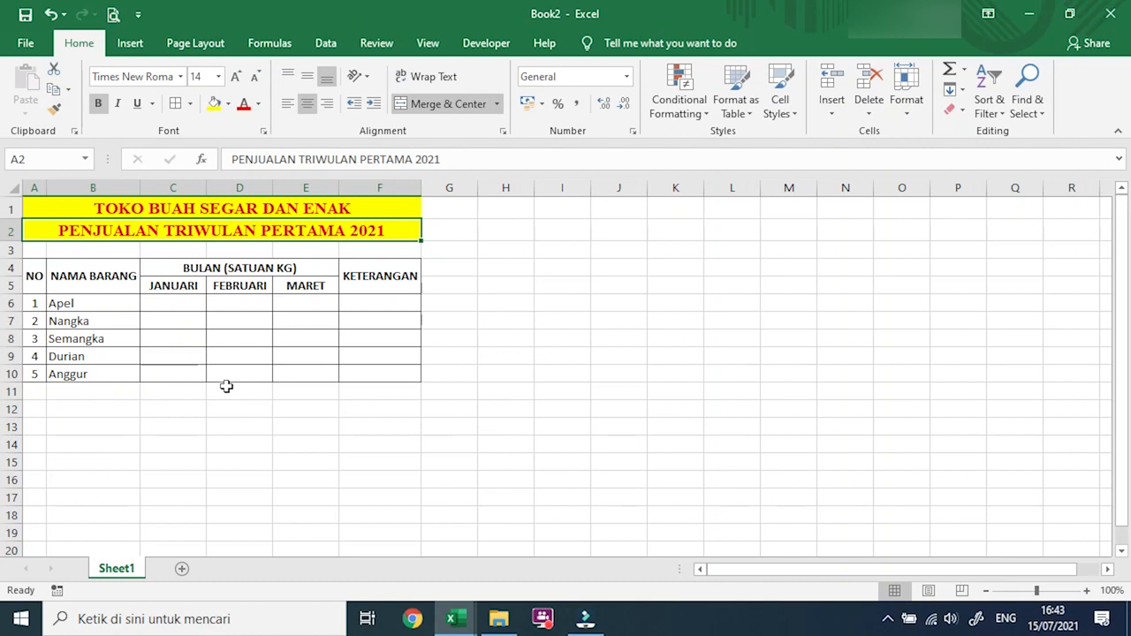
{"action": "left_click", "coordinate": [181, 286]}
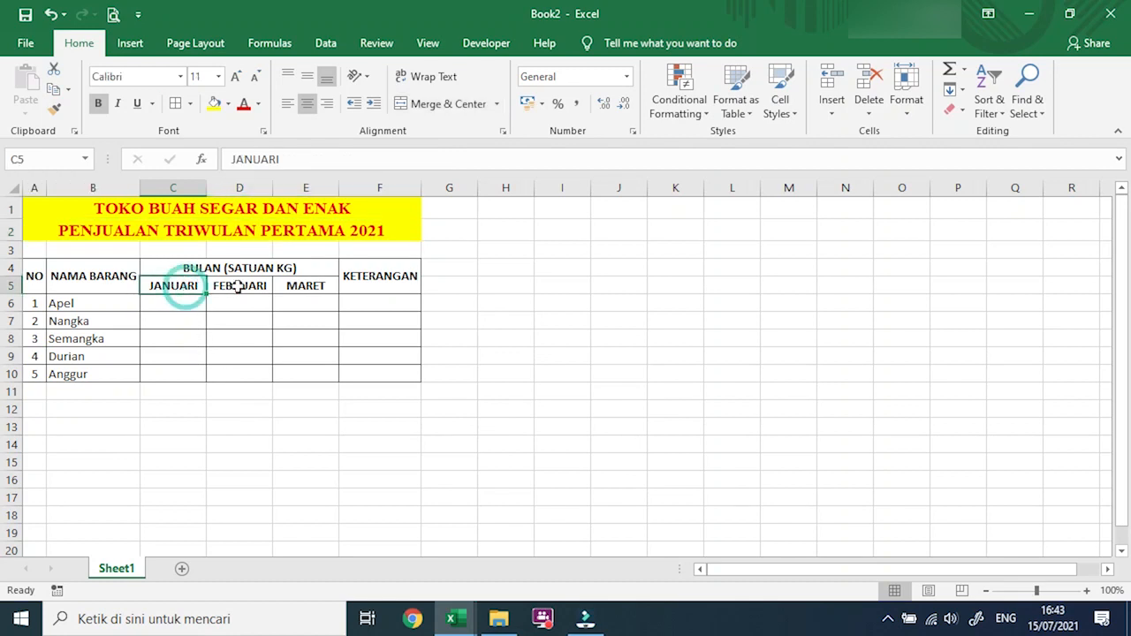
{"action": "left_click", "coordinate": [240, 286]}
{"action": "left_click", "coordinate": [313, 288]}
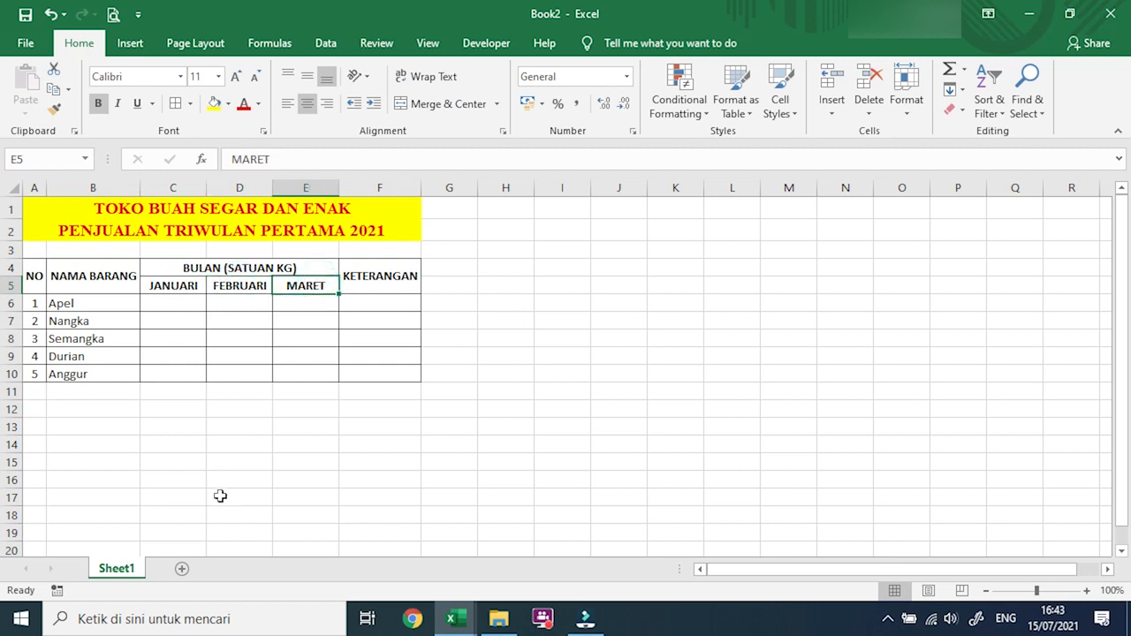
Rename Sheet1 as Triwulan Pertama.
{"action": "right_click", "coordinate": [125, 575]}
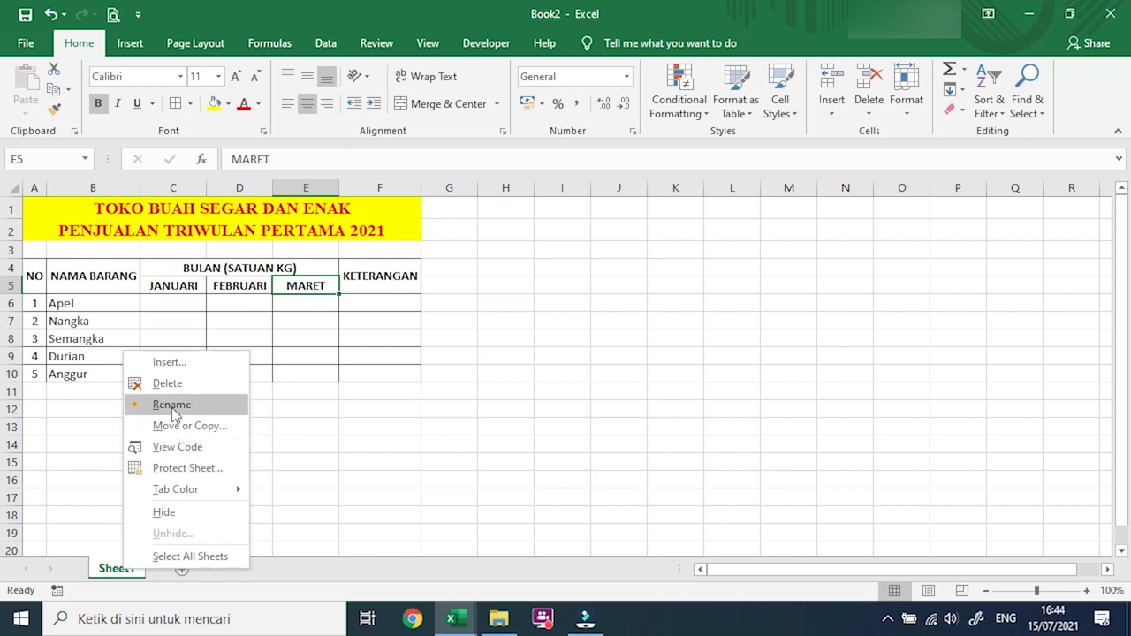
{"action": "left_click", "coordinate": [171, 405]}
{"action": "type", "text": "tR"}
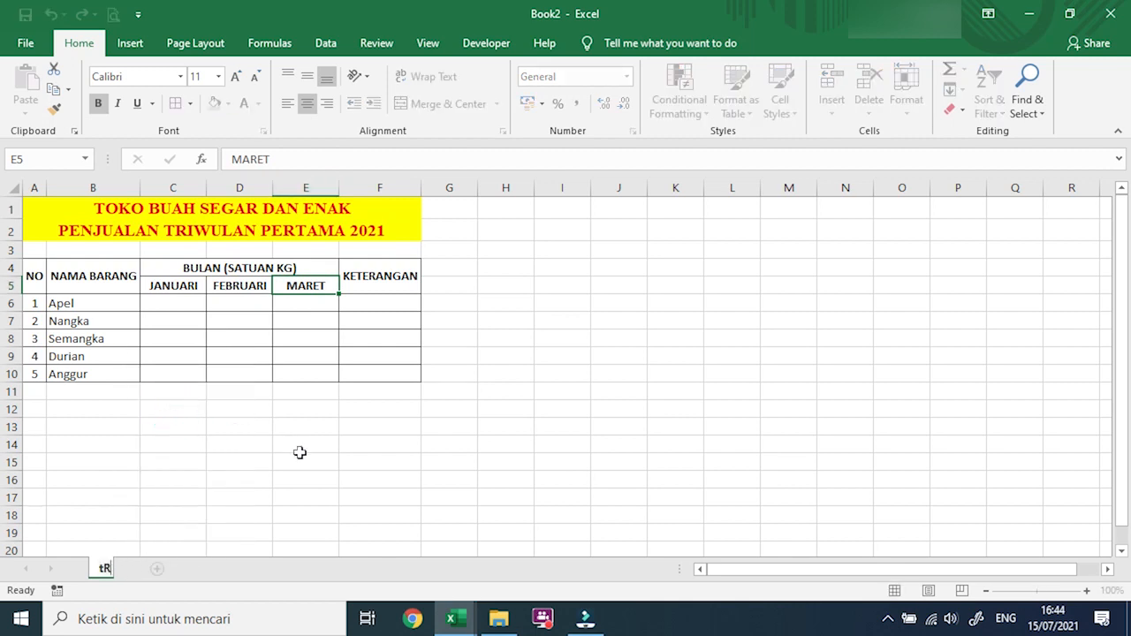
{"action": "type", "text": "IWULAN"}
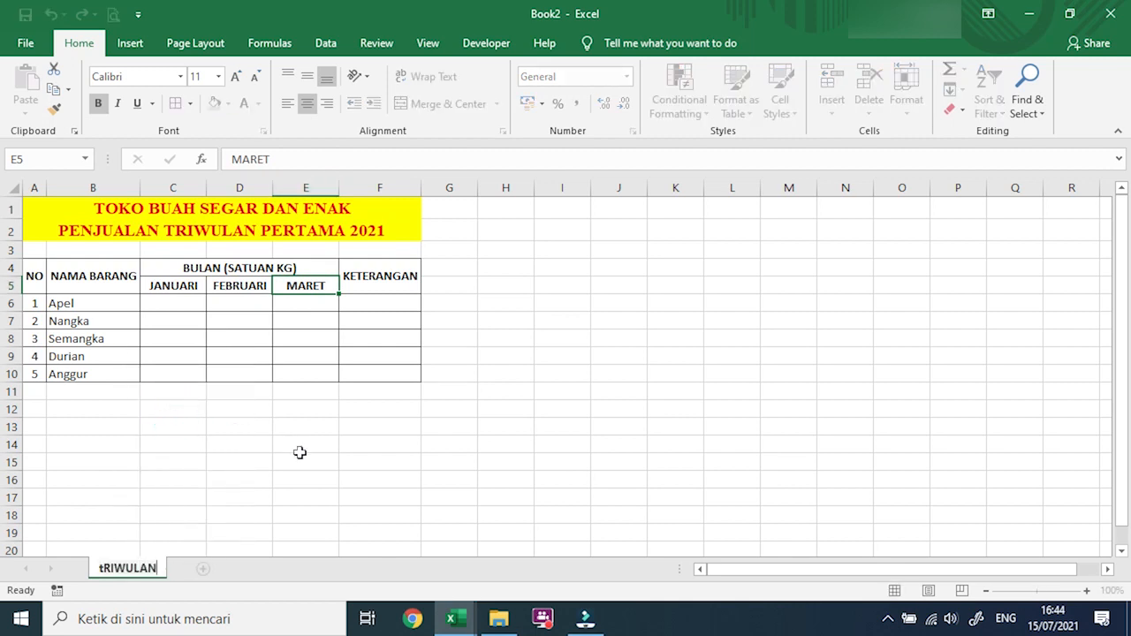
{"action": "key", "text": "BackSpace"}
{"action": "key", "text": "BackSpace"}
{"action": "key", "text": "BackSpace"}
{"action": "key", "text": "BackSpace"}
{"action": "key", "text": "BackSpace"}
{"action": "key", "text": "BackSpace"}
{"action": "key", "text": "BackSpace"}
{"action": "type", "text": "Triwulan Pertama"}
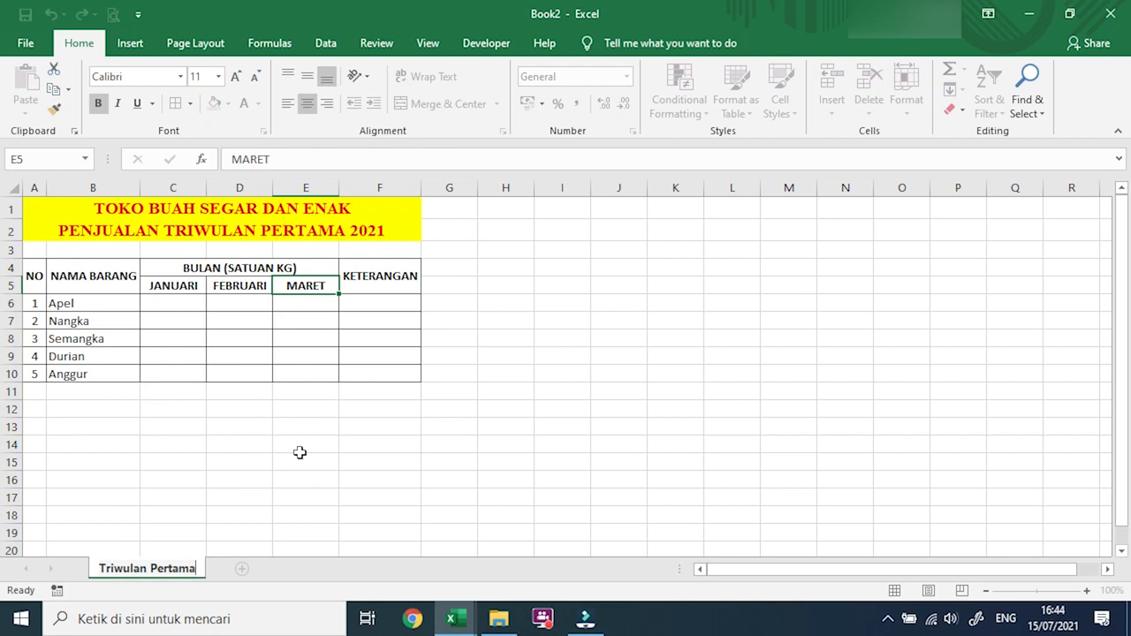
{"action": "key", "text": "Return"}
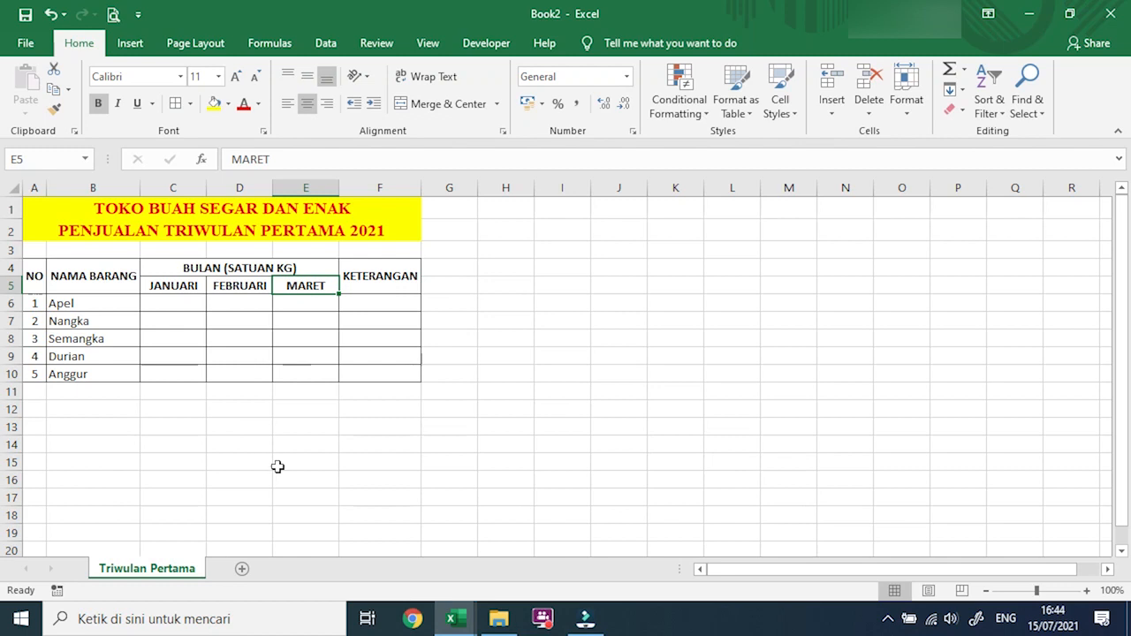
Add a new blank sheet after the Triwulan Pertama sheet.
{"action": "left_click", "coordinate": [242, 570]}
{"action": "left_click", "coordinate": [51, 236]}
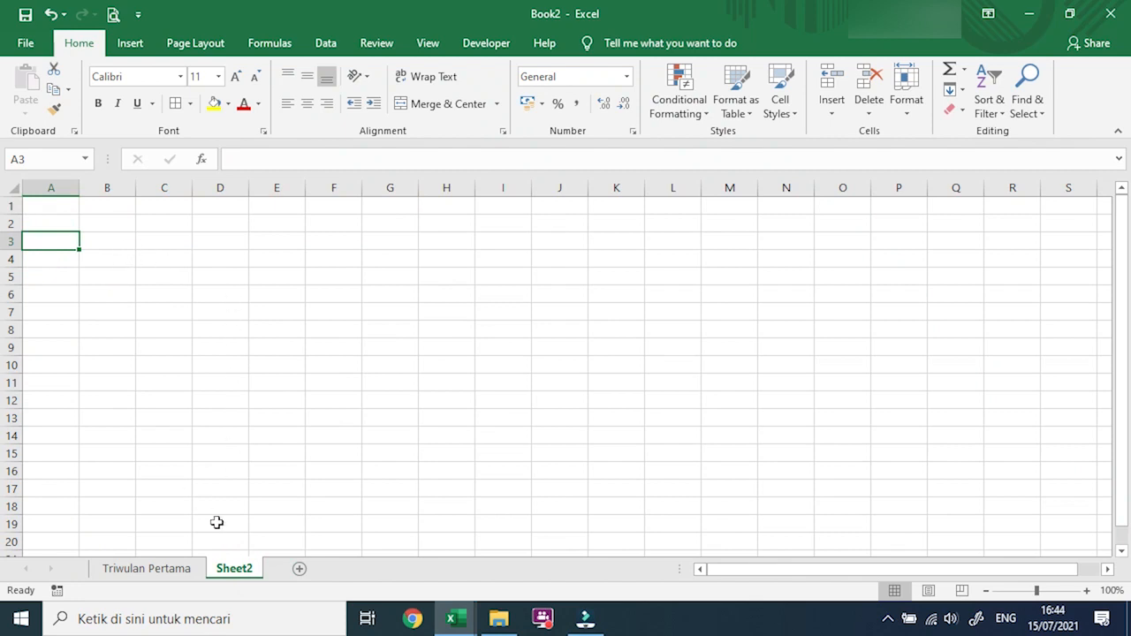
Create a copy of the Triwulan Pertama sheet in the same workbook, placed before the original.
{"action": "left_click", "coordinate": [187, 575]}
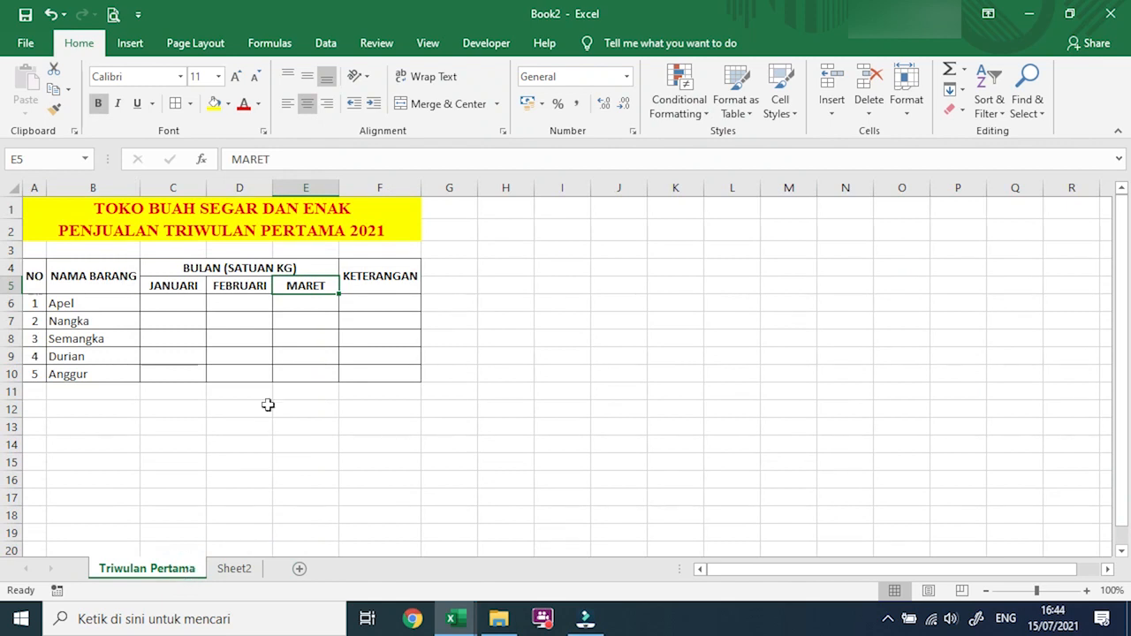
{"action": "right_click", "coordinate": [174, 575]}
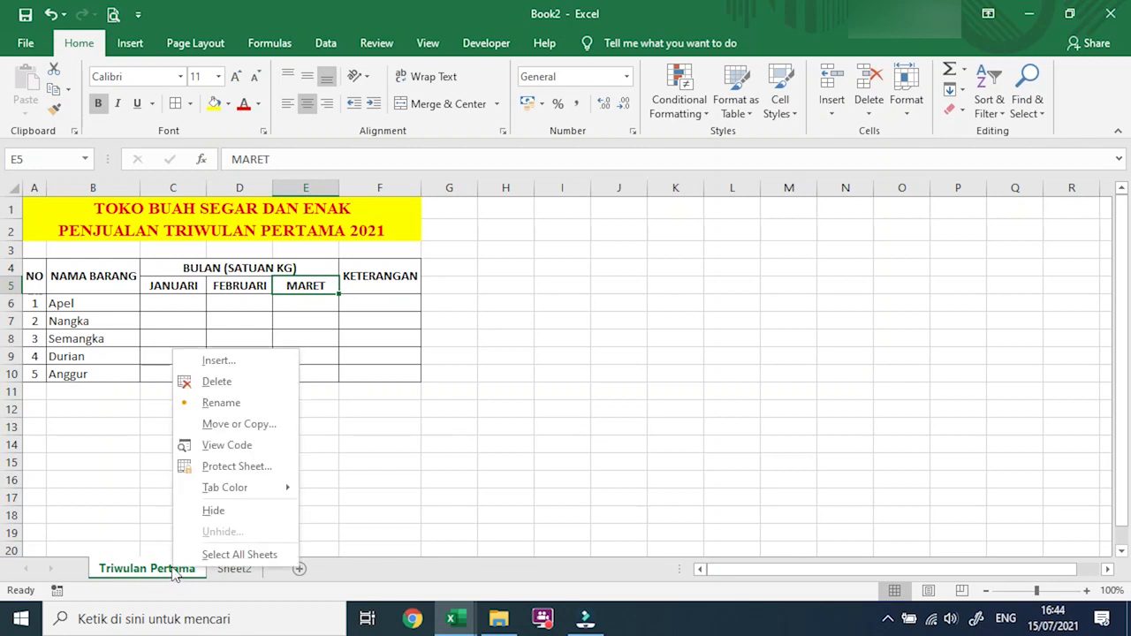
{"action": "left_click", "coordinate": [239, 425]}
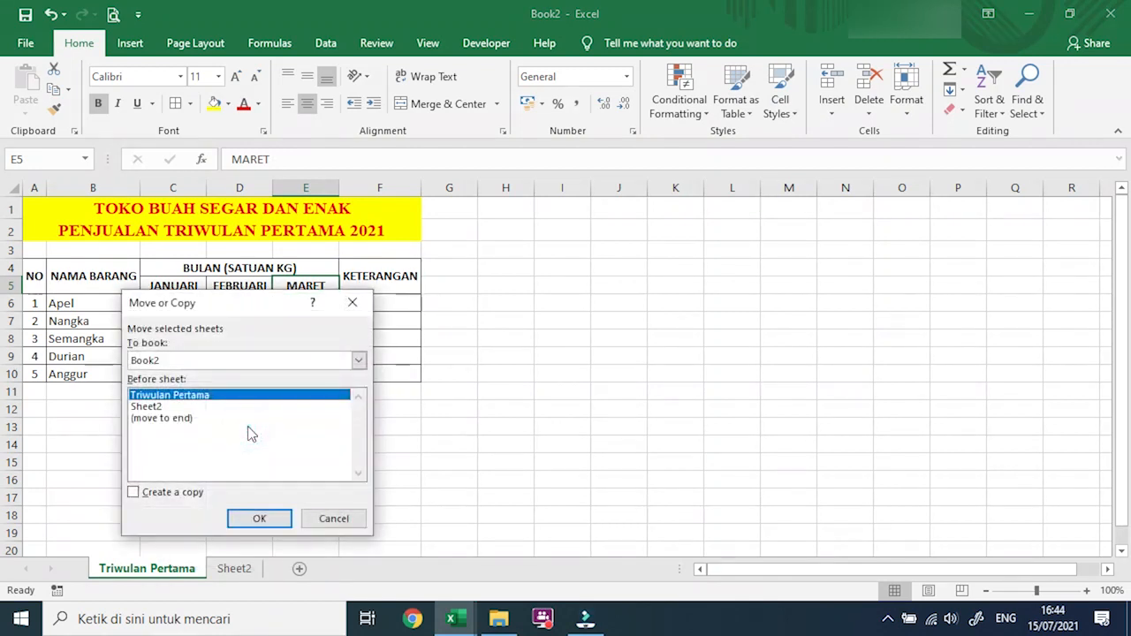
{"action": "left_click", "coordinate": [172, 407]}
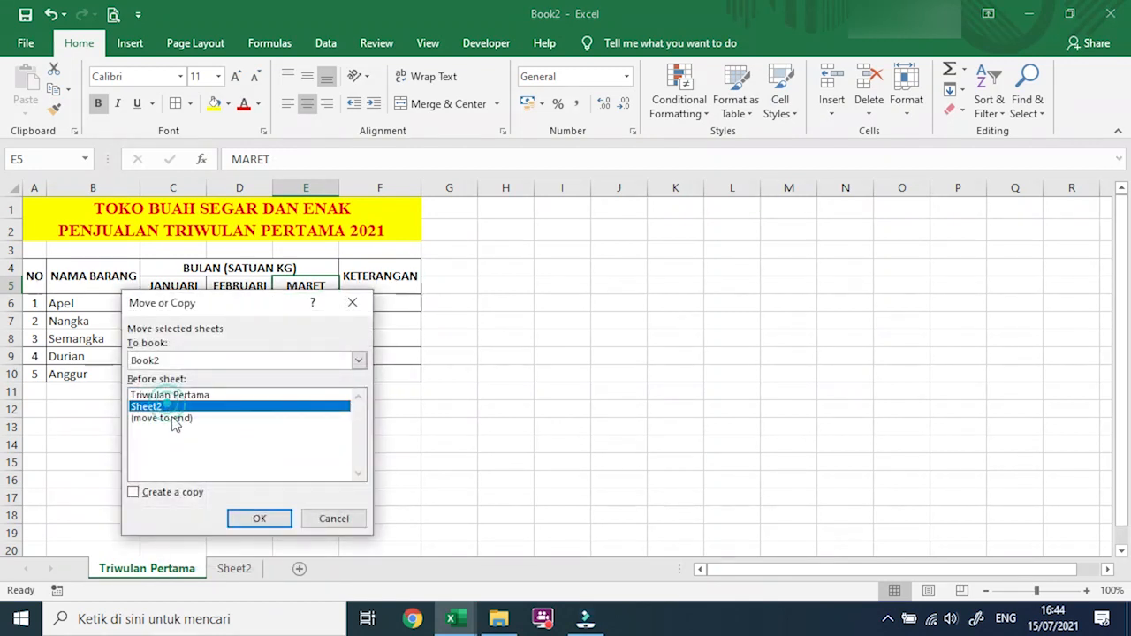
{"action": "left_click", "coordinate": [175, 420]}
{"action": "left_click", "coordinate": [158, 406]}
{"action": "left_click", "coordinate": [160, 395]}
{"action": "left_click", "coordinate": [159, 407]}
{"action": "left_click", "coordinate": [170, 419]}
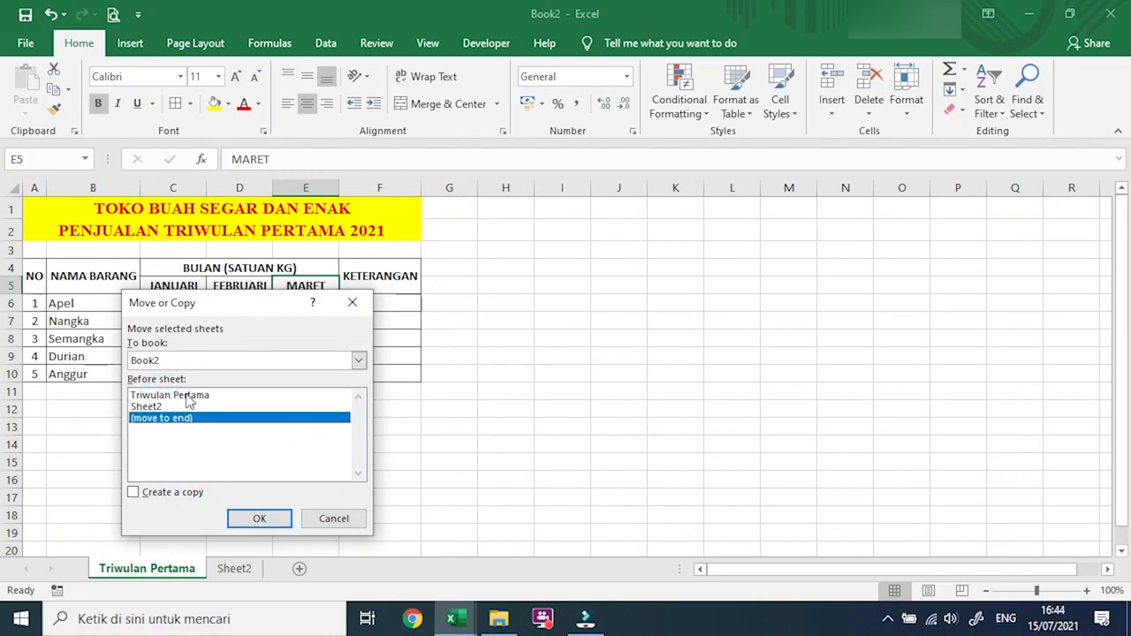
{"action": "left_click", "coordinate": [186, 397]}
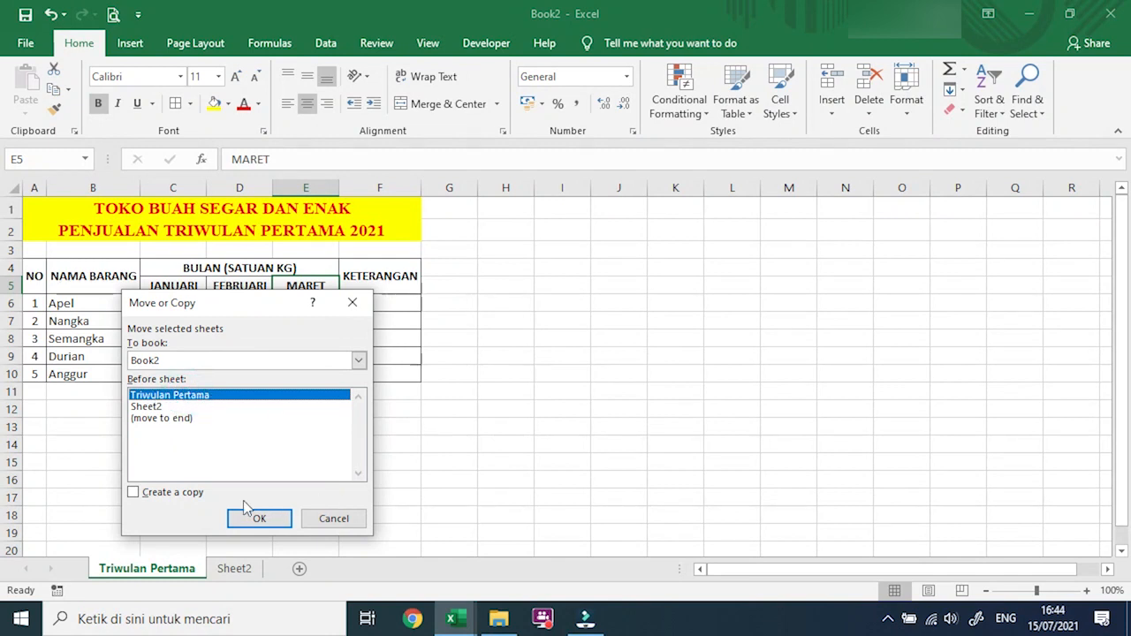
{"action": "left_click", "coordinate": [133, 493]}
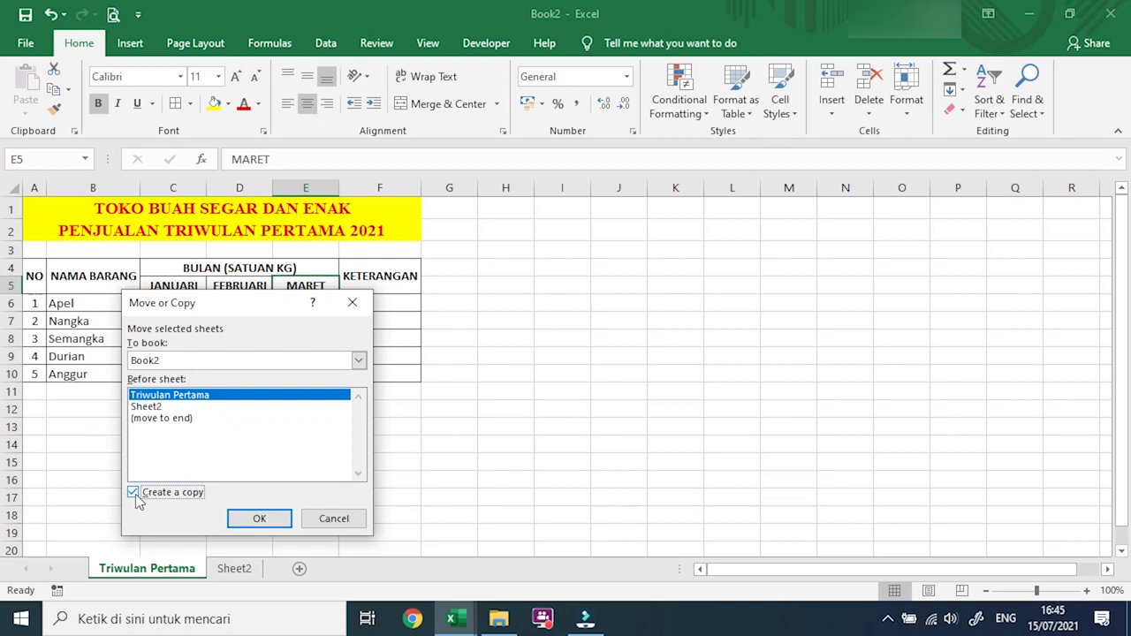
{"action": "left_click", "coordinate": [260, 521]}
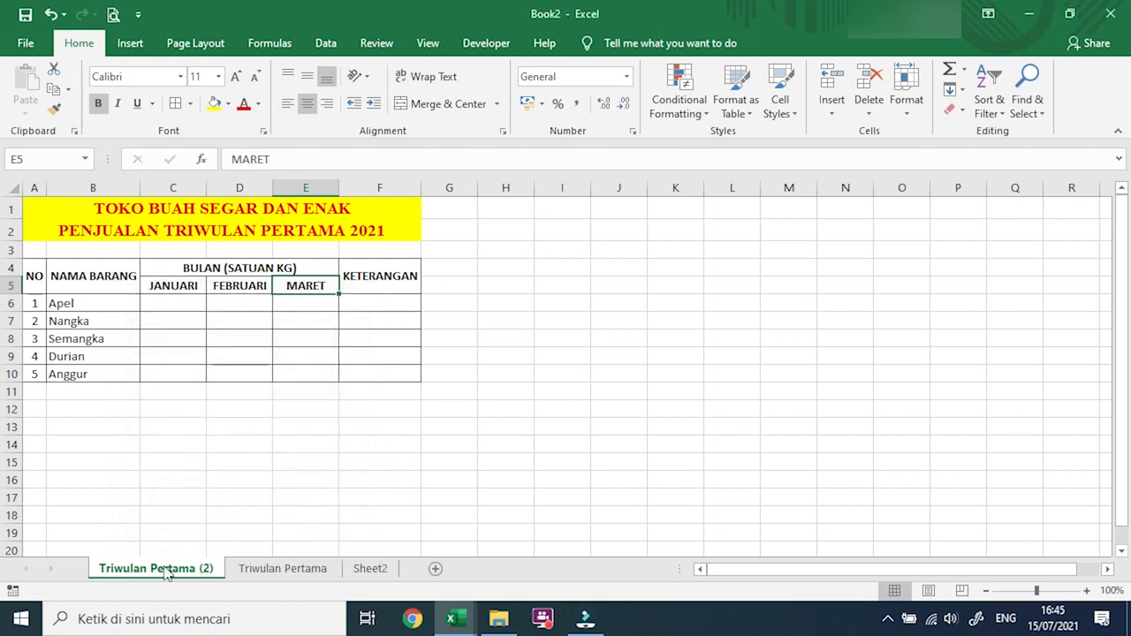
Compare the copied sheet with the original and move the copy between Triwulan Pertama and Sheet2.
{"action": "left_click", "coordinate": [290, 570]}
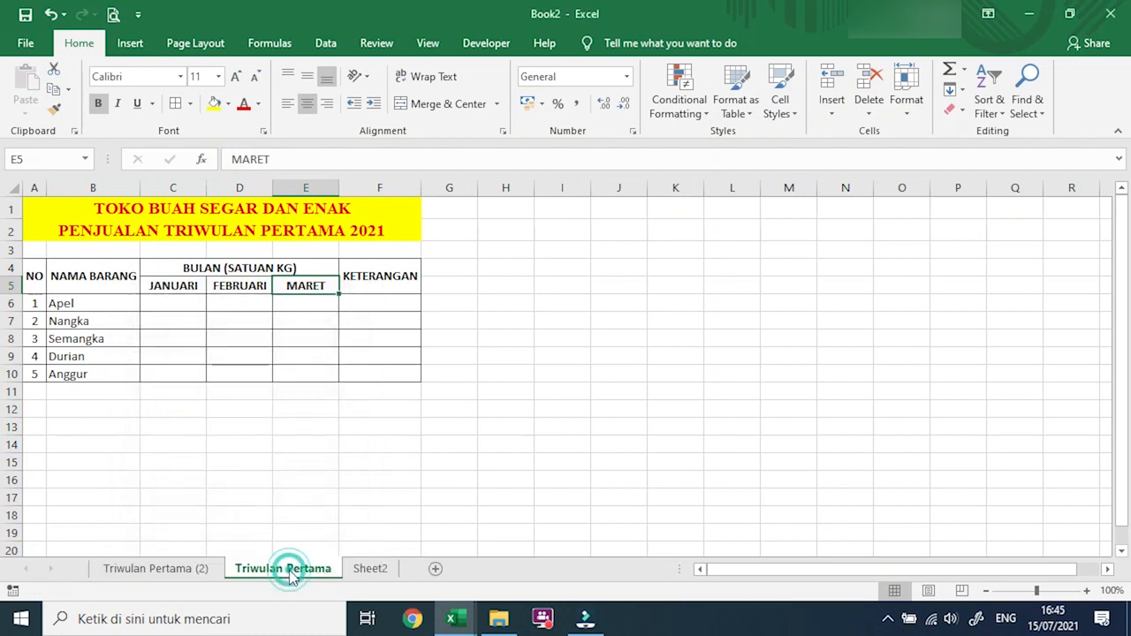
{"action": "left_click", "coordinate": [199, 569]}
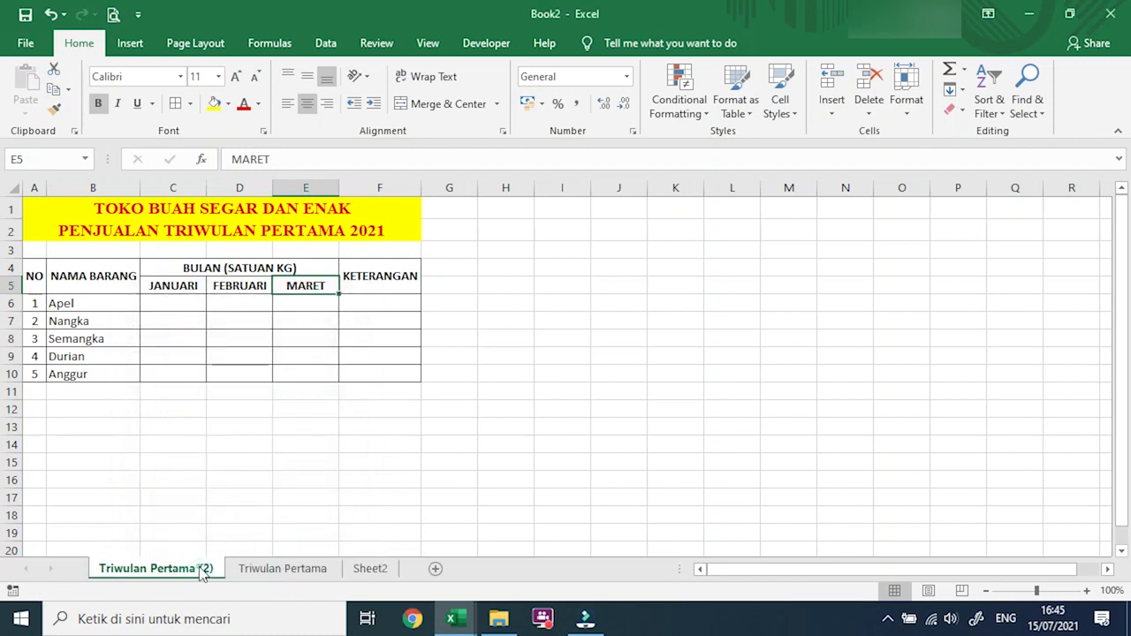
{"action": "left_click", "coordinate": [293, 573]}
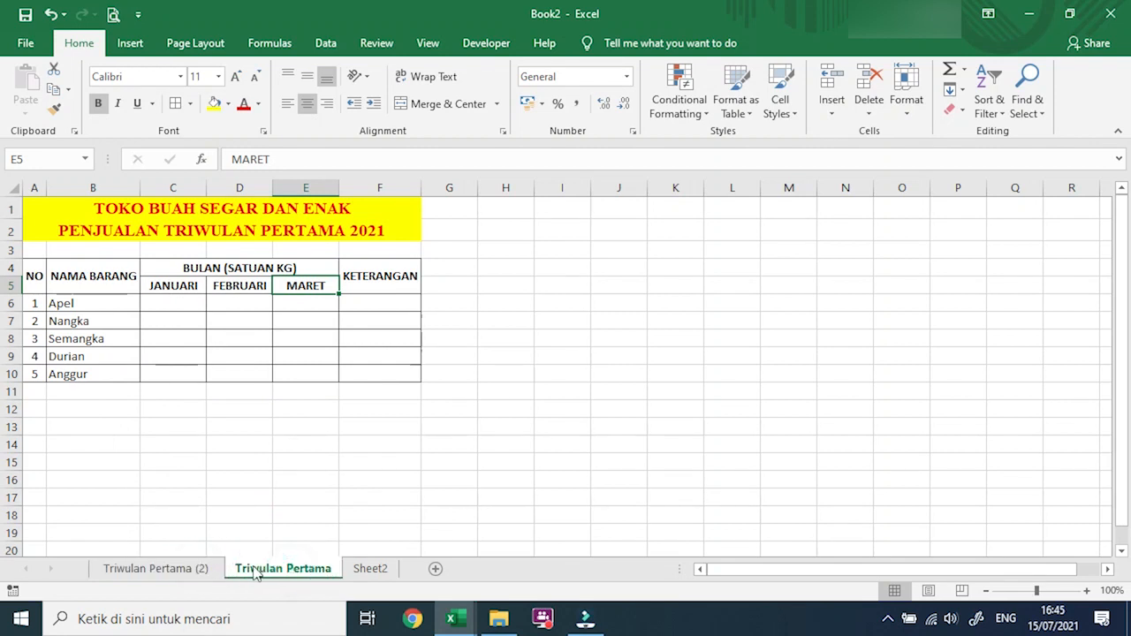
{"action": "left_click", "coordinate": [183, 570]}
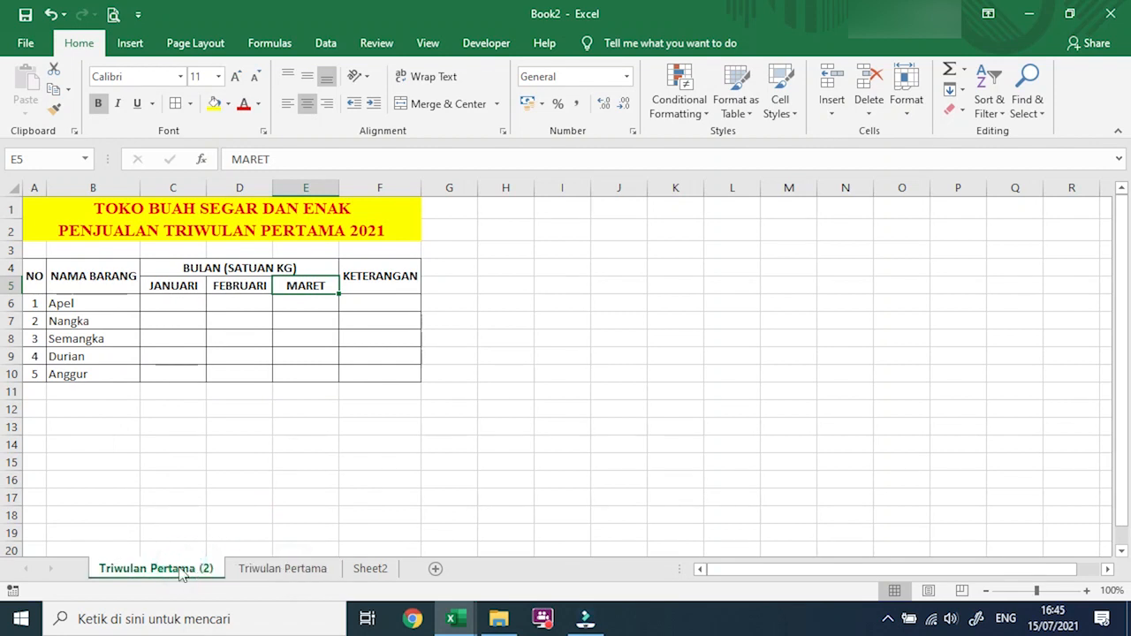
{"action": "mouse_move", "coordinate": [168, 572]}
{"action": "left_mouse_down"}
{"action": "mouse_move", "coordinate": [265, 553]}
{"action": "mouse_move", "coordinate": [354, 559]}
{"action": "left_mouse_up"}
Rename the copied sheet as Triwulan Kedua.
{"action": "right_click", "coordinate": [285, 571]}
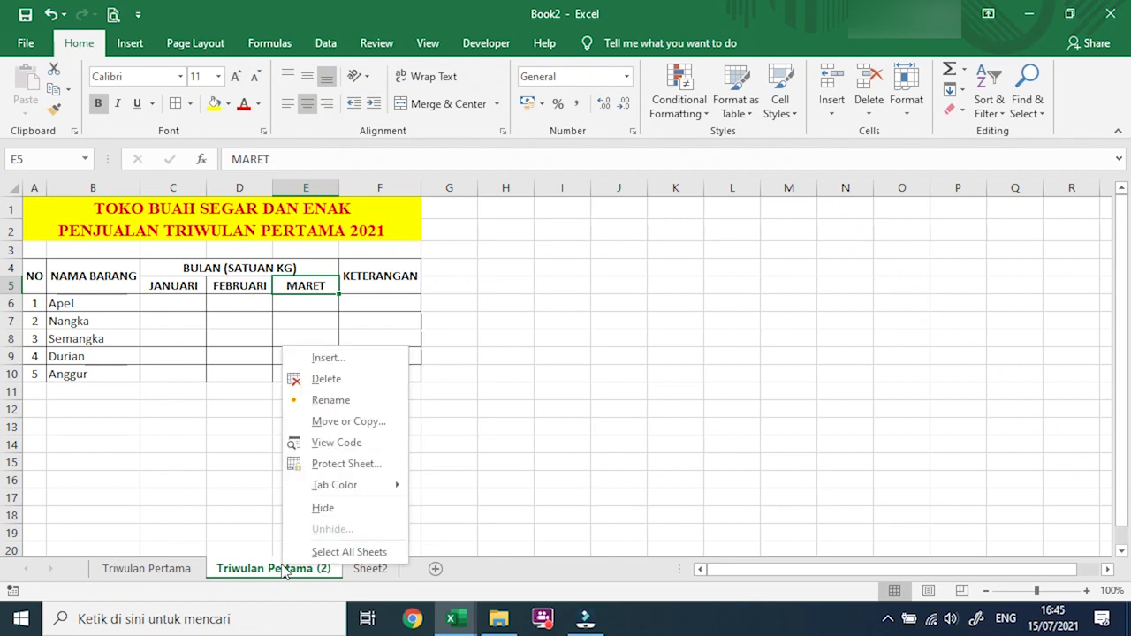
{"action": "left_click", "coordinate": [353, 400]}
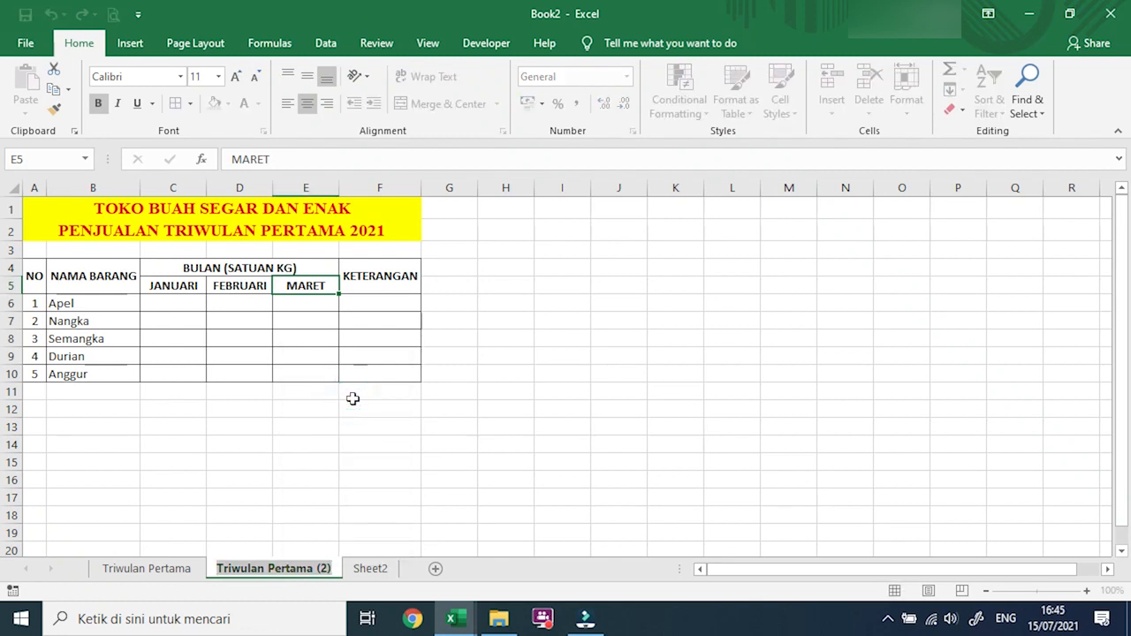
{"action": "key", "text": "End"}
{"action": "key", "text": "BackSpace"}
{"action": "key", "text": "BackSpace"}
{"action": "key", "text": "BackSpace"}
{"action": "key", "text": "BackSpace"}
{"action": "key", "text": "BackSpace"}
{"action": "key", "text": "BackSpace"}
{"action": "key", "text": "BackSpace"}
{"action": "key", "text": "BackSpace"}
{"action": "key", "text": "BackSpace"}
{"action": "key", "text": "BackSpace"}
{"action": "key", "text": "BackSpace"}
{"action": "type", "text": "Kedua"}
{"action": "key", "text": "Return"}
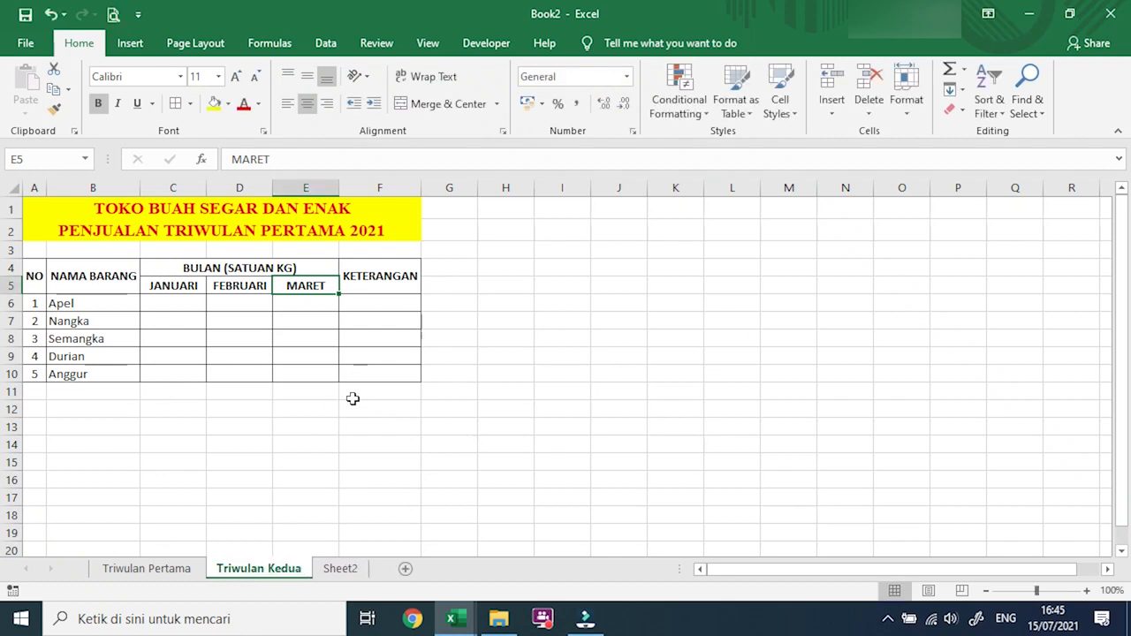
Replace the month headers in C5:E5 of the Triwulan Kedua sheet with APRIL, MEI and JUNI.
{"action": "left_click", "coordinate": [178, 284]}
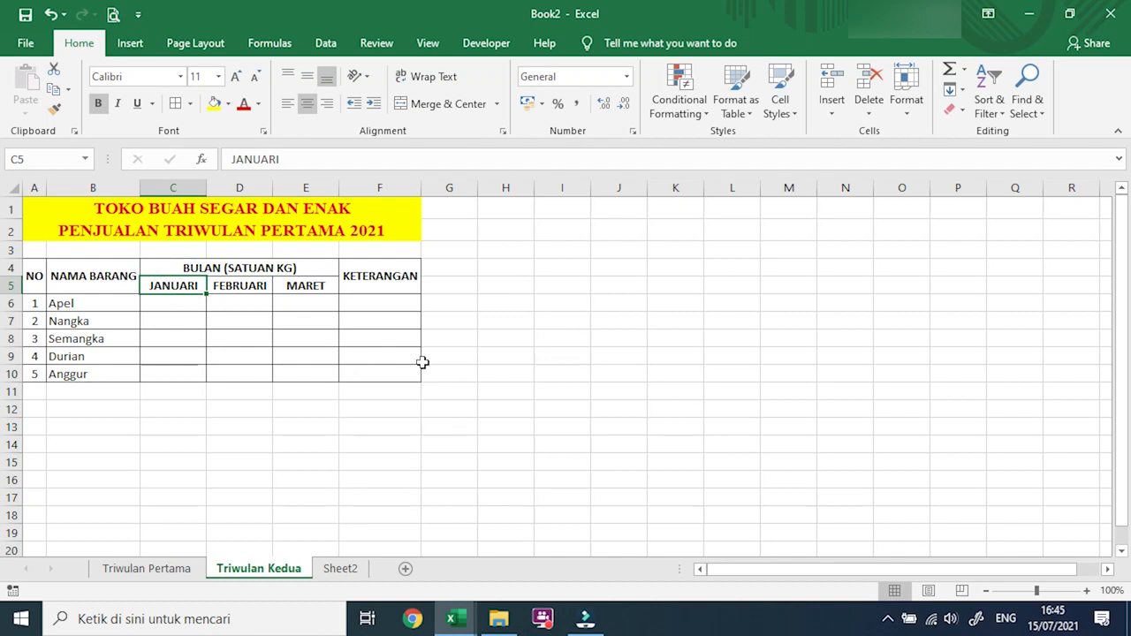
{"action": "type", "text": "Ap"}
{"action": "key", "text": "BackSpace"}
{"action": "type", "text": "PRIL"}
{"action": "key", "text": "Return"}
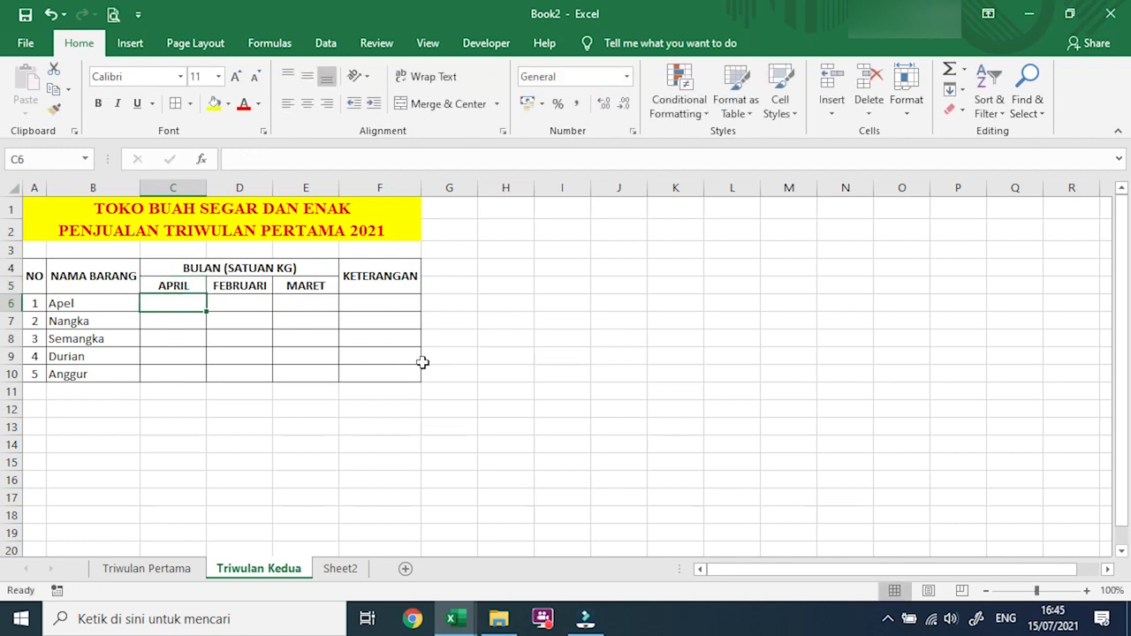
{"action": "key", "text": "Up"}
{"action": "key", "text": "Right"}
{"action": "type", "text": "MA"}
{"action": "key", "text": "BackSpace"}
{"action": "key", "text": "BackSpace"}
{"action": "type", "text": "MEI"}
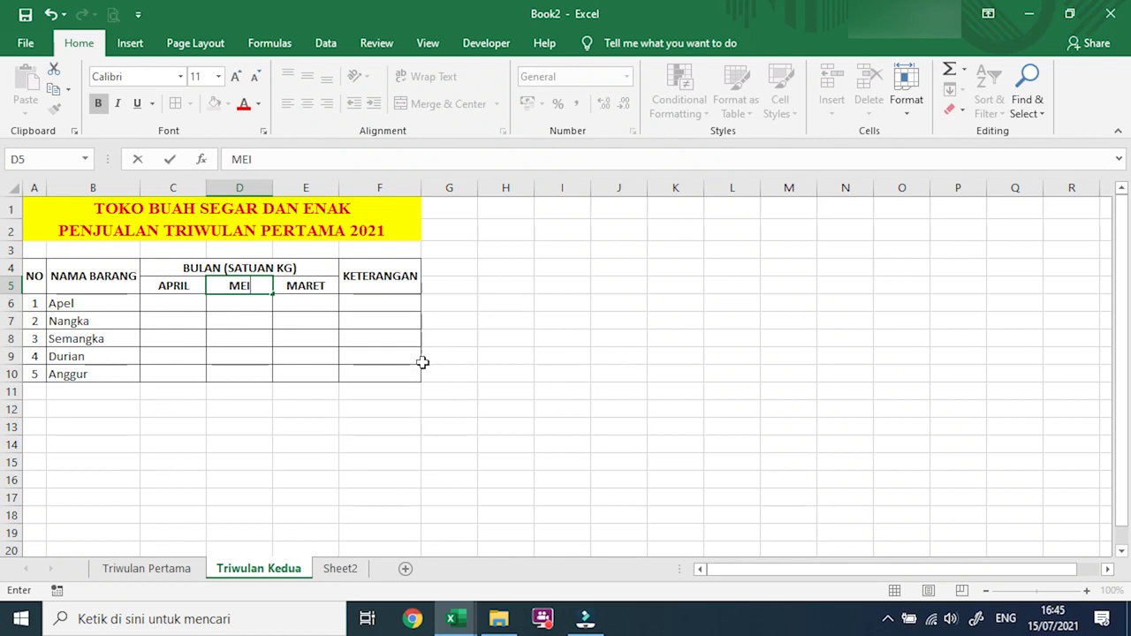
{"action": "key", "text": "Tab"}
{"action": "type", "text": "JUNI"}
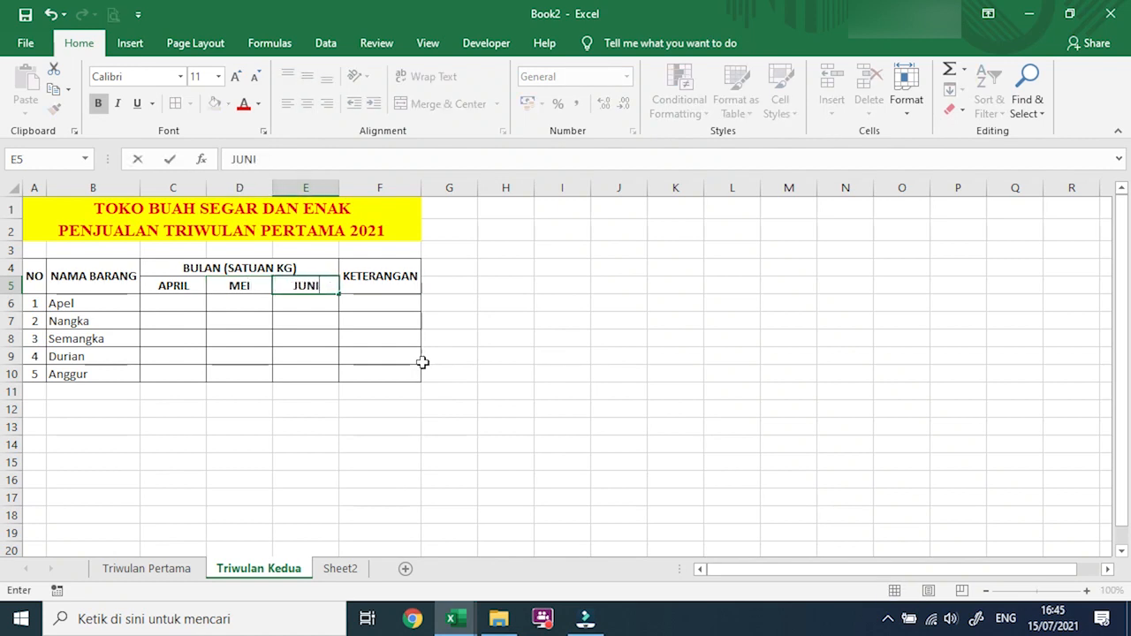
{"action": "key", "text": "Return"}
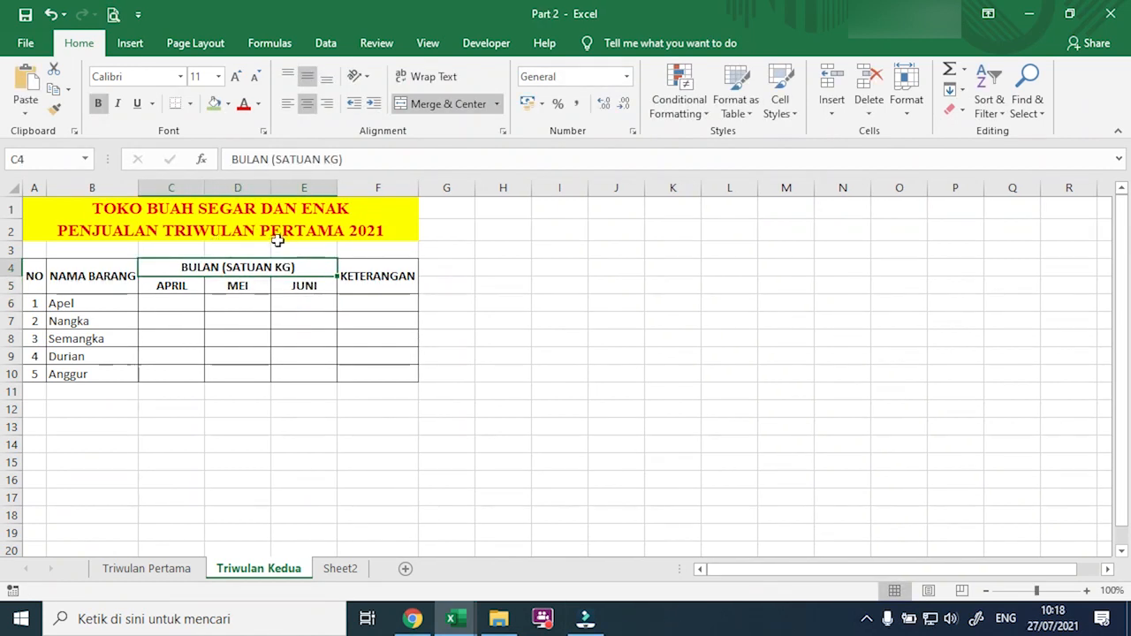
Change the subtitle in row 2 of the Triwulan Kedua sheet to PENJUALAN TRIWULAN KEDUA 2021.
{"action": "left_click", "coordinate": [280, 231]}
{"action": "left_click", "coordinate": [413, 160]}
{"action": "key", "text": "BackSpace"}
{"action": "key", "text": "BackSpace"}
{"action": "key", "text": "BackSpace"}
{"action": "key", "text": "BackSpace"}
{"action": "key", "text": "BackSpace"}
{"action": "key", "text": "BackSpace"}
{"action": "key", "text": "BackSpace"}
{"action": "type", "text": "KEDUA"}
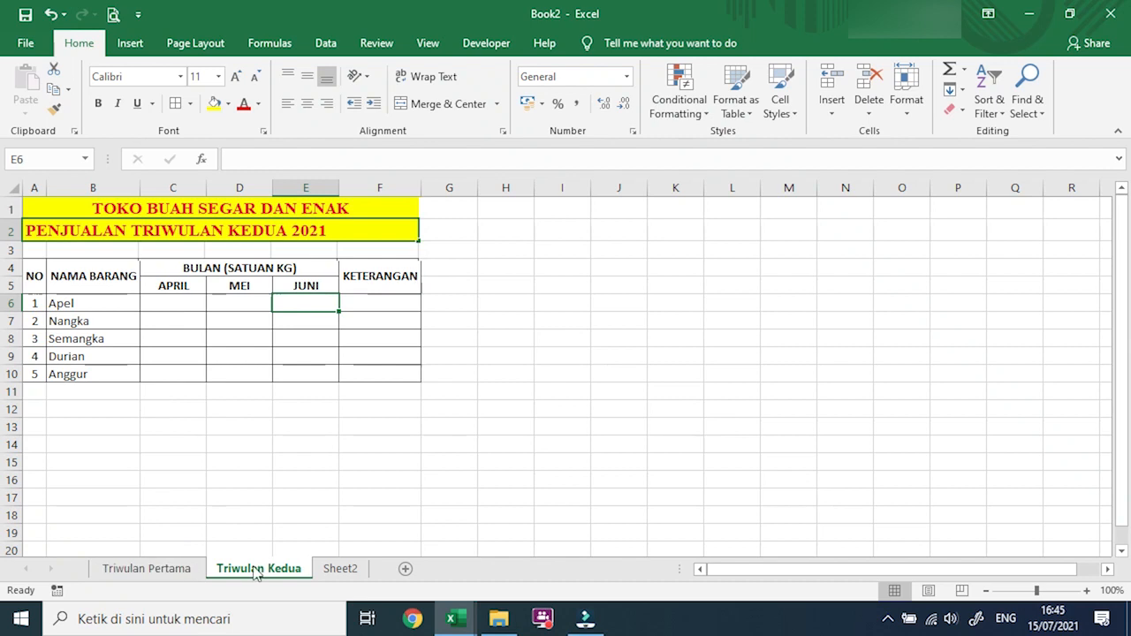
Compare the Triwulan Pertama and Triwulan Kedua sheets and review the first quarter's table.
{"action": "left_click", "coordinate": [159, 568]}
{"action": "left_click", "coordinate": [232, 571]}
{"action": "left_click", "coordinate": [149, 568]}
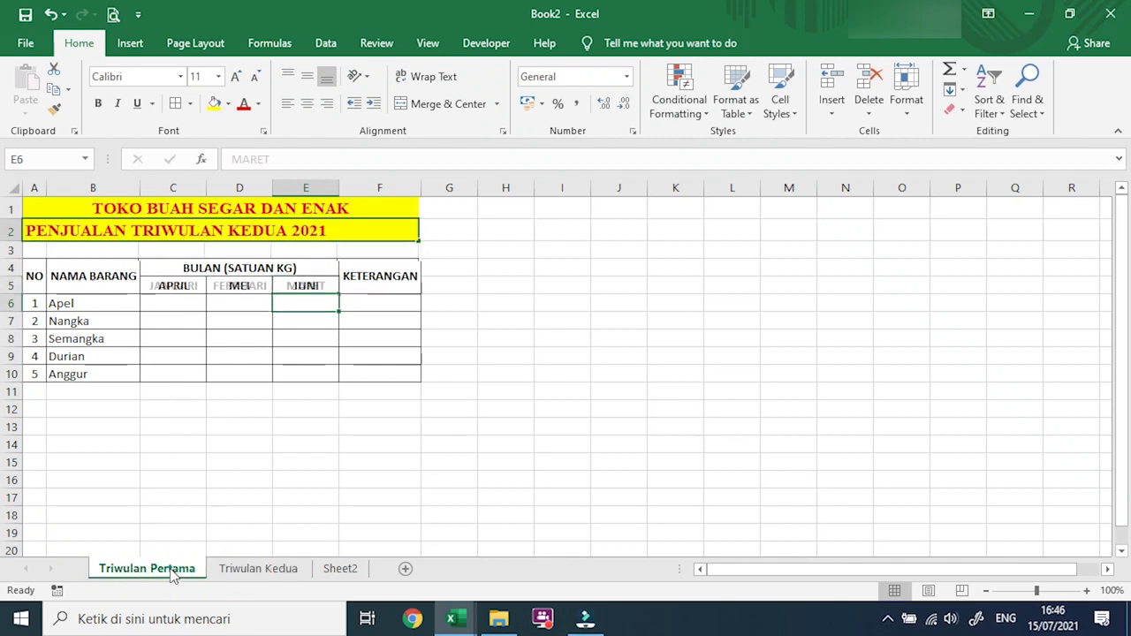
{"action": "left_click", "coordinate": [152, 351]}
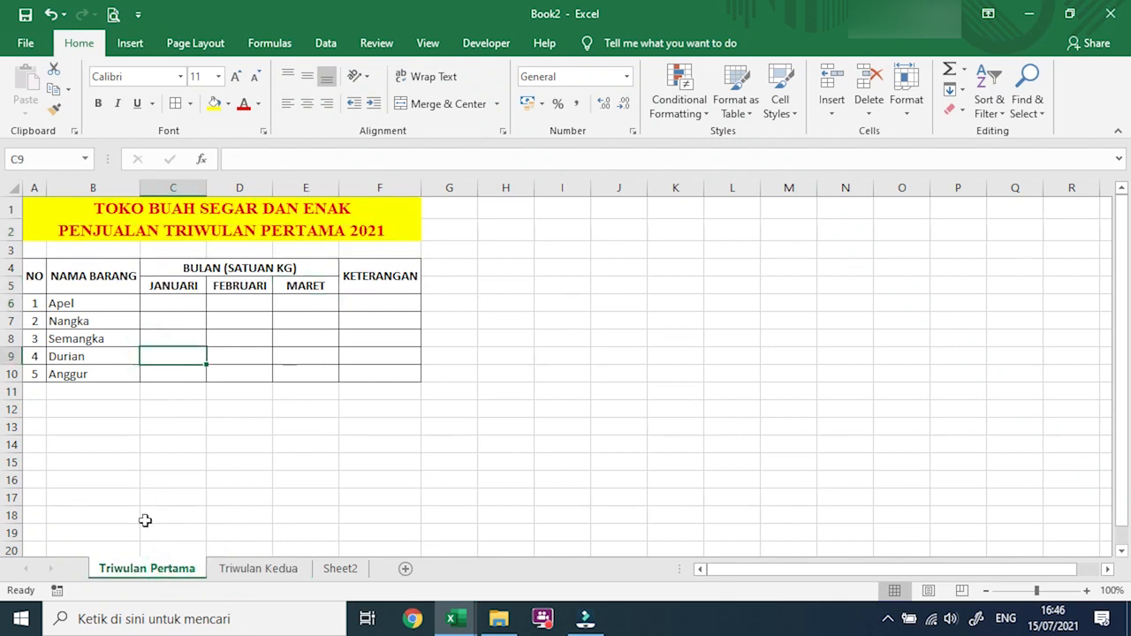
{"action": "left_click", "coordinate": [156, 306]}
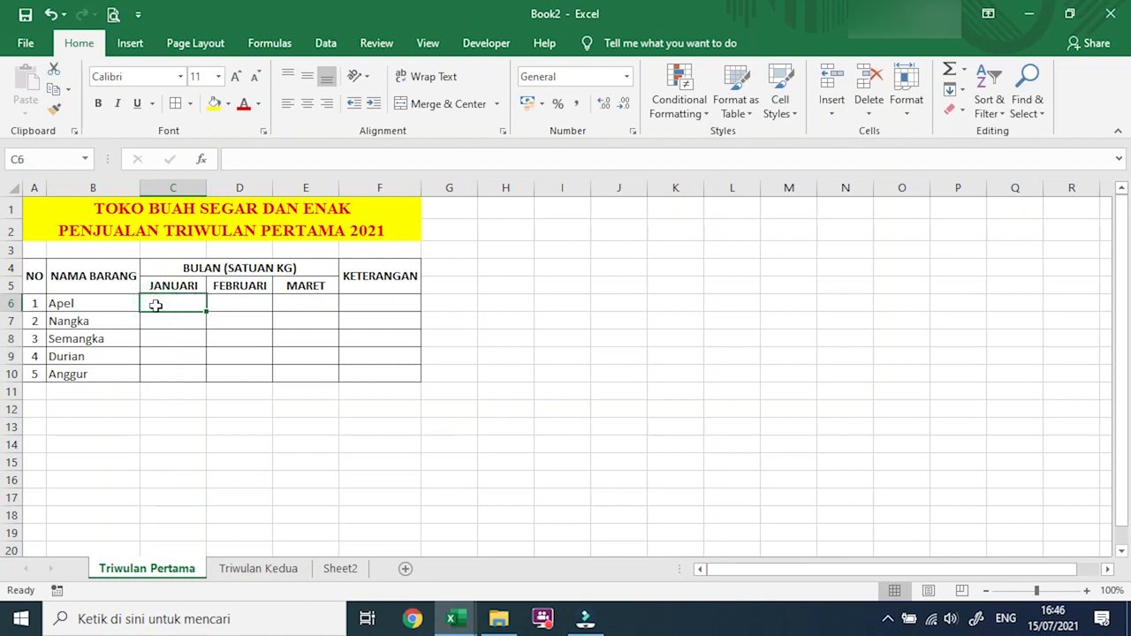
{"action": "left_click", "coordinate": [78, 320]}
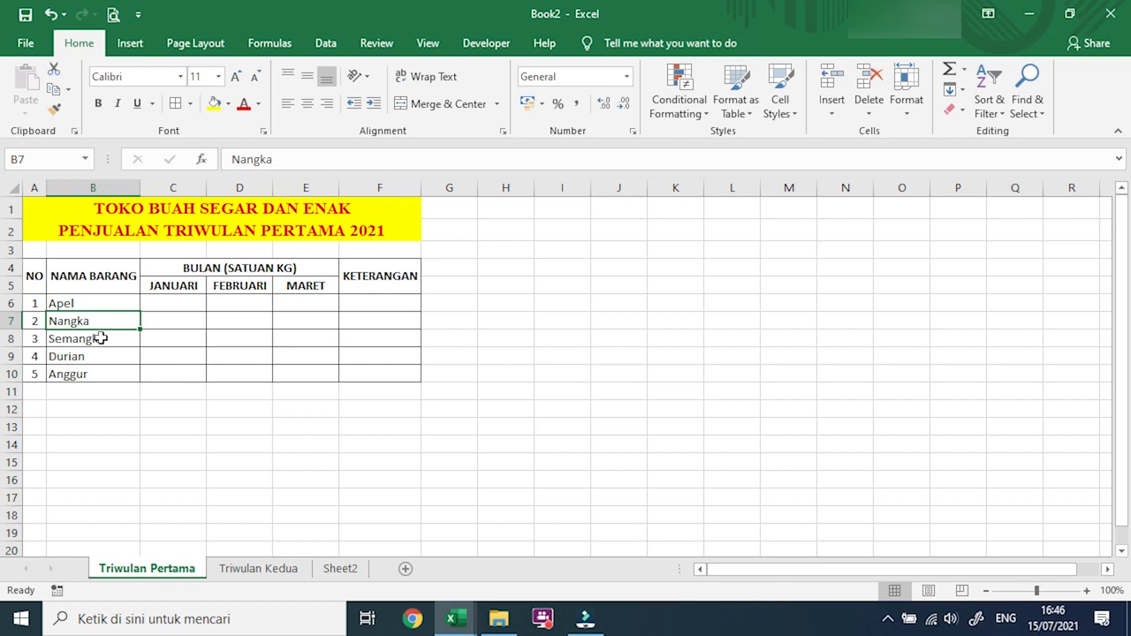
{"action": "left_click", "coordinate": [77, 277]}
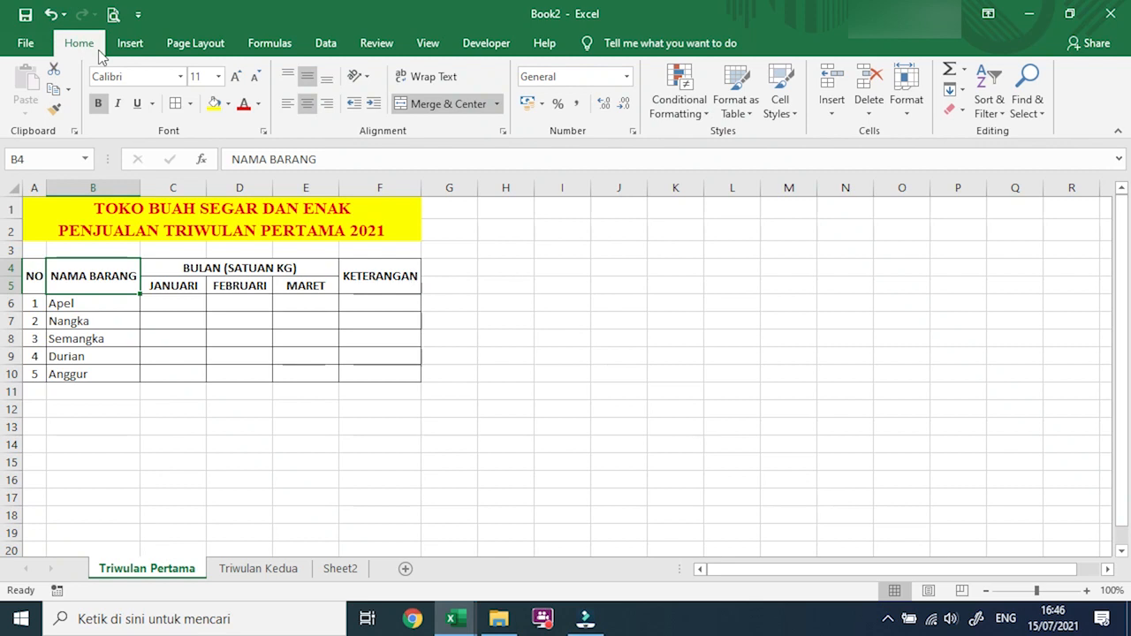
Save the workbook as Latihan 1 in the Documents folder and close it.
{"action": "left_click", "coordinate": [26, 43]}
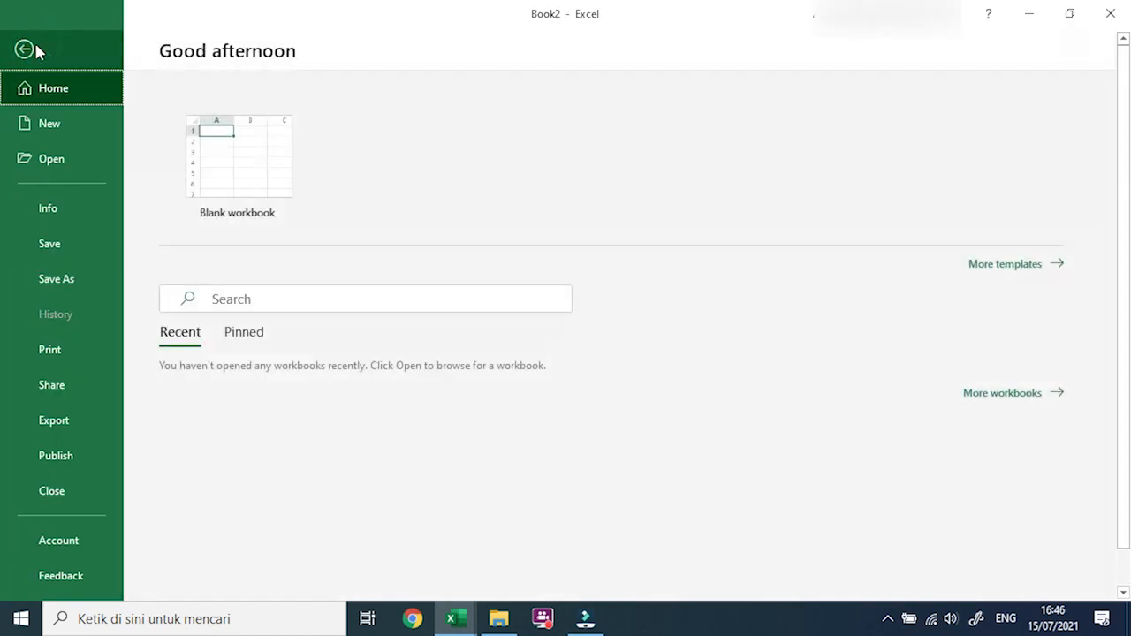
{"action": "left_click", "coordinate": [71, 245]}
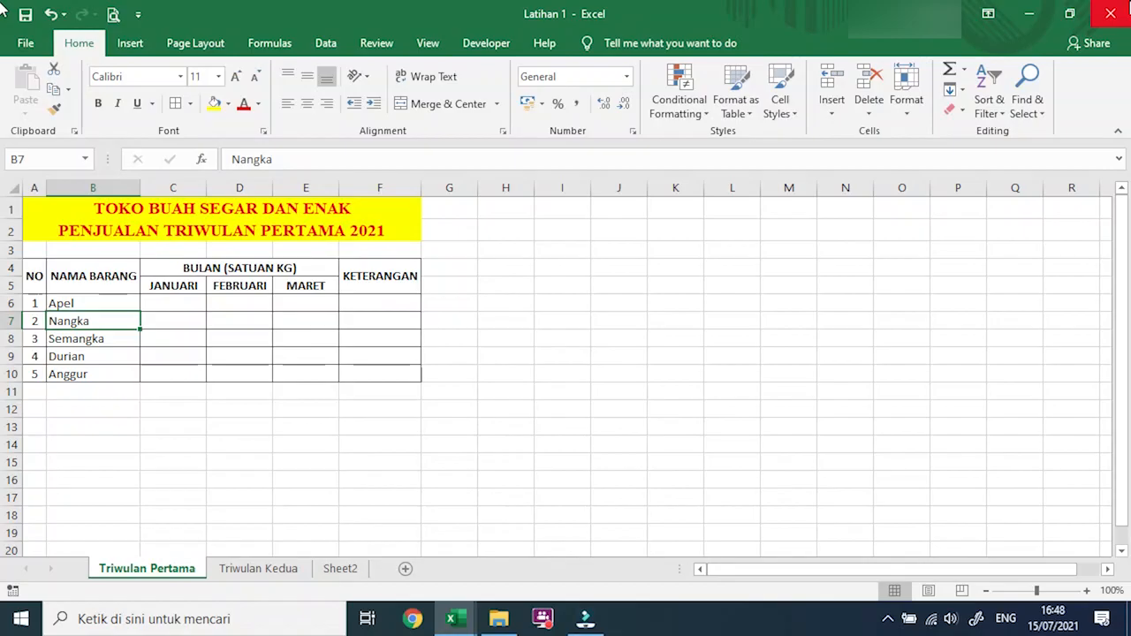
{"action": "left_click", "coordinate": [1114, 10]}
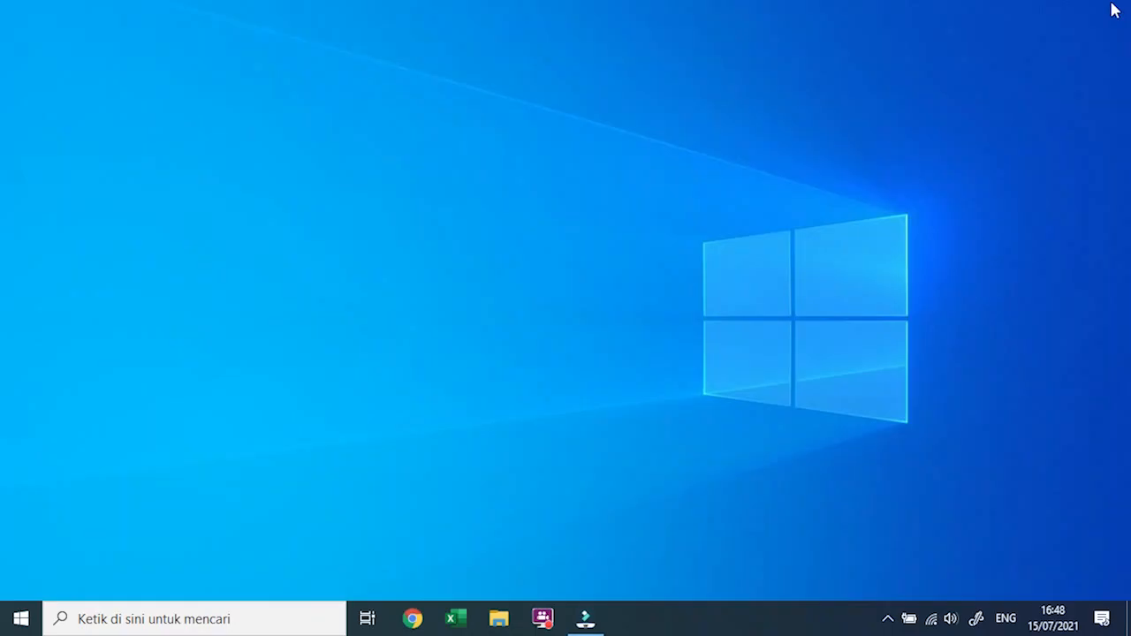
Start Excel again and open the Latihan 1 workbook from the Documents folder.
{"action": "left_click", "coordinate": [455, 621]}
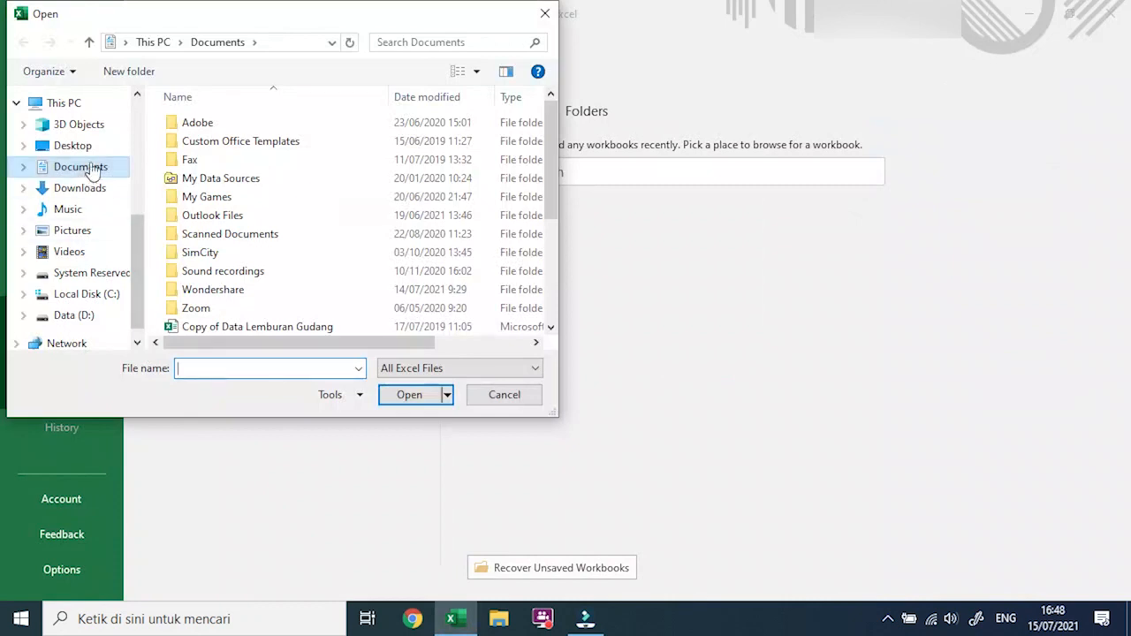
{"action": "scroll", "coordinate": [318, 181], "scroll_direction": "down", "scroll_amount": 4}
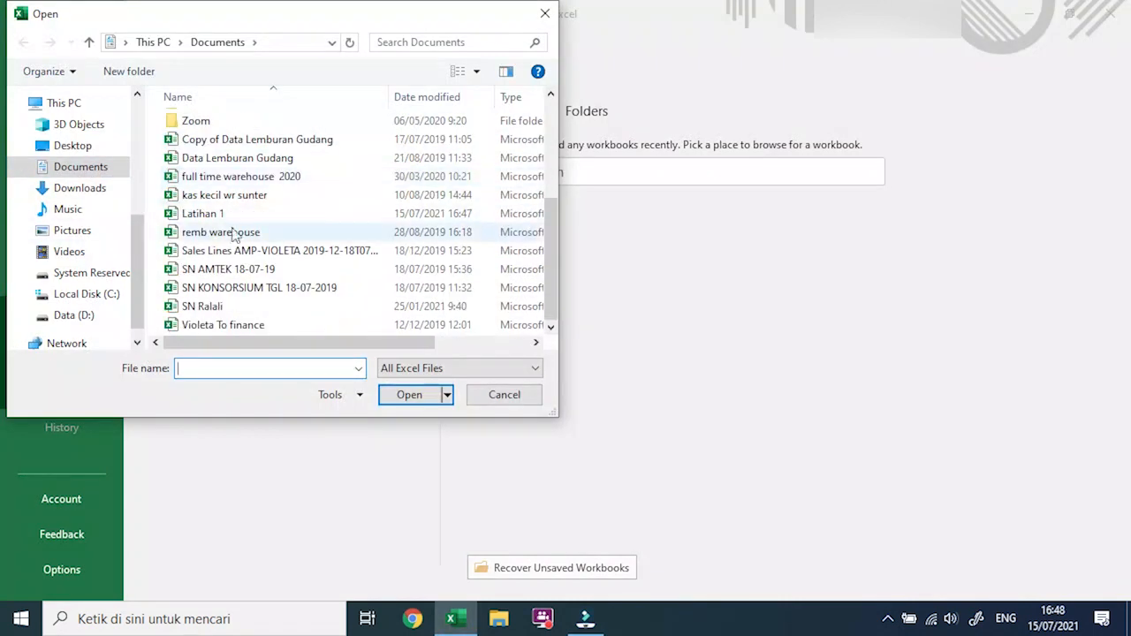
{"action": "left_click", "coordinate": [198, 218]}
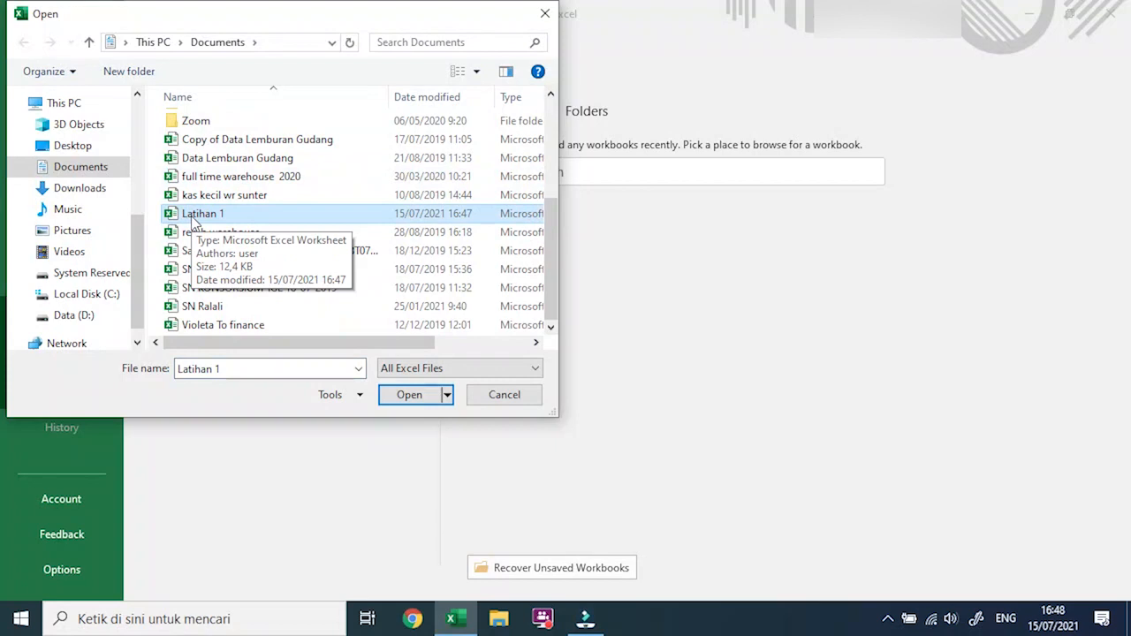
{"action": "double_click", "coordinate": [192, 219]}
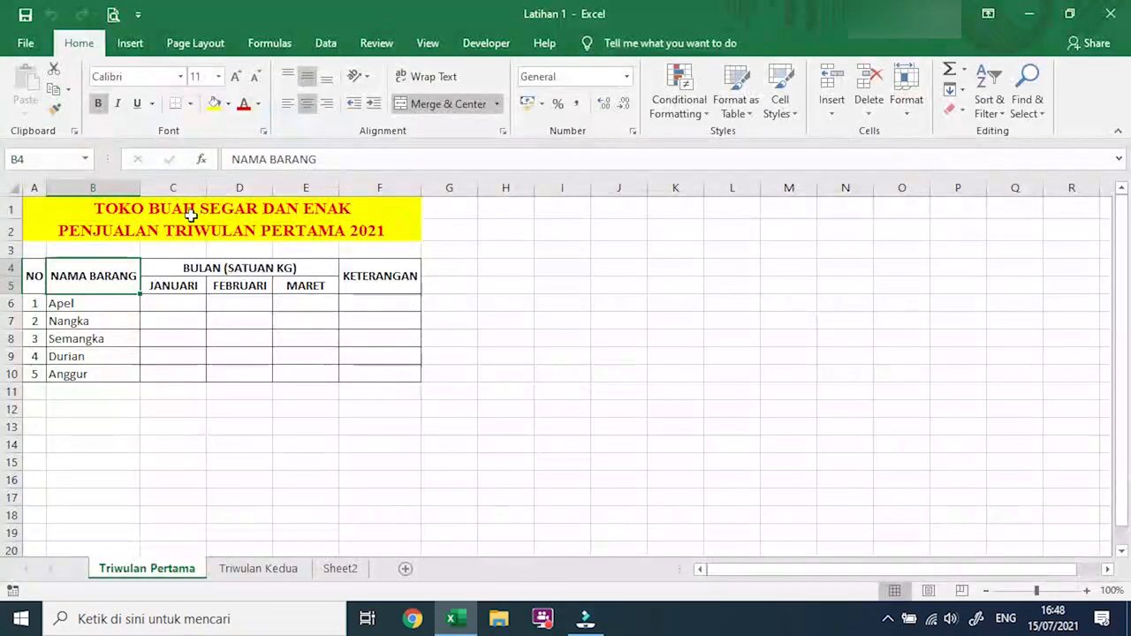
{"action": "left_click", "coordinate": [253, 355]}
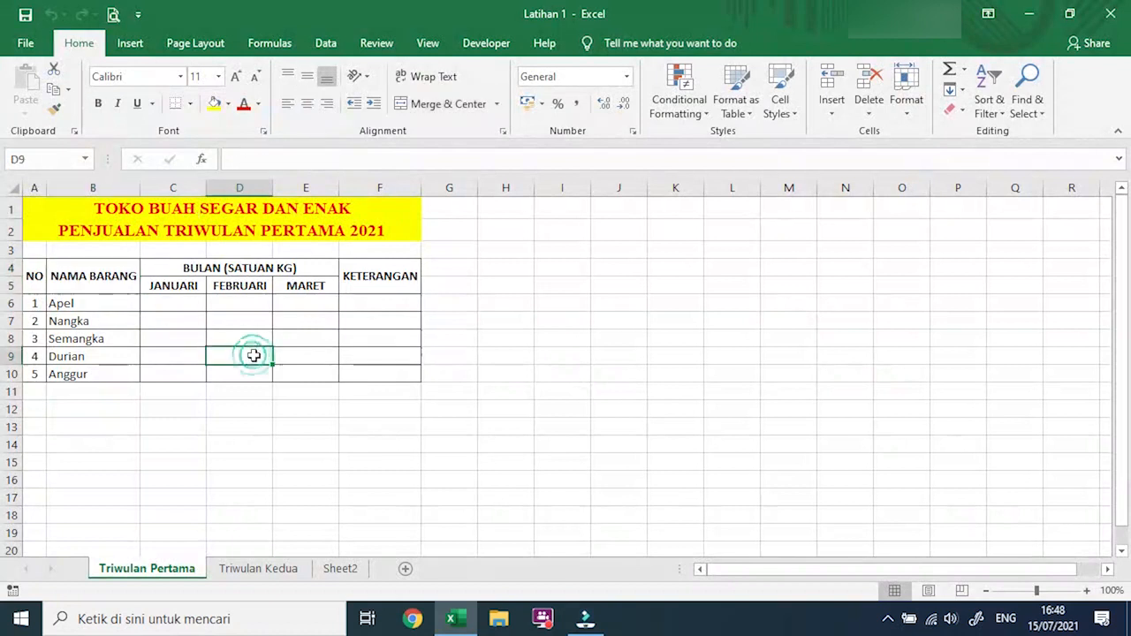
{"action": "left_click", "coordinate": [212, 267]}
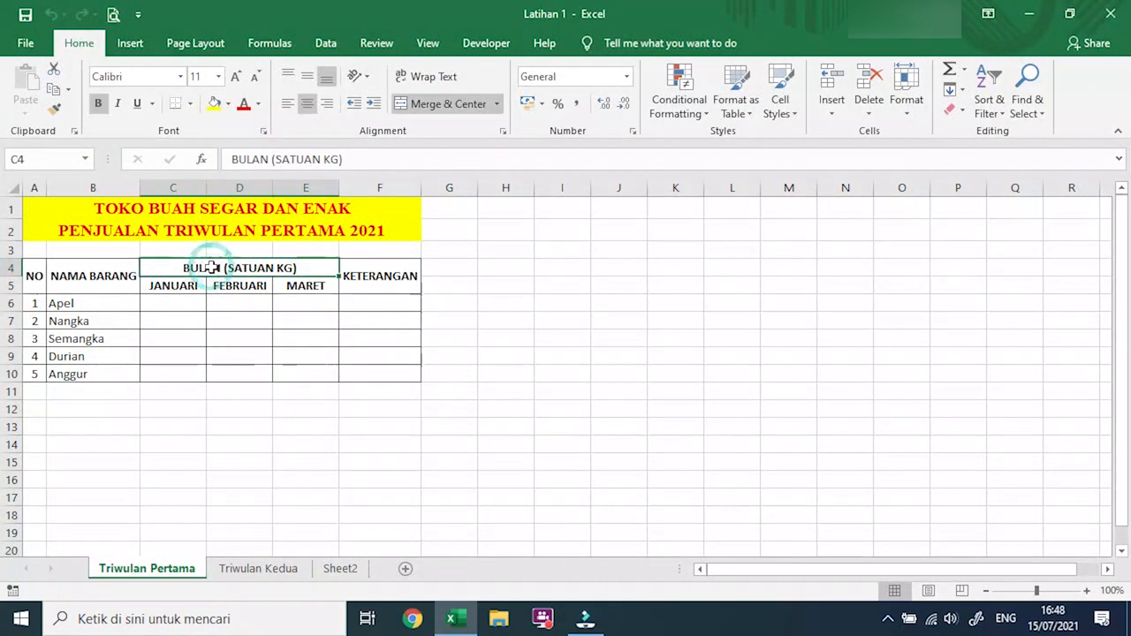
{"action": "left_click", "coordinate": [94, 276]}
{"action": "left_click", "coordinate": [64, 307]}
{"action": "left_click", "coordinate": [106, 340]}
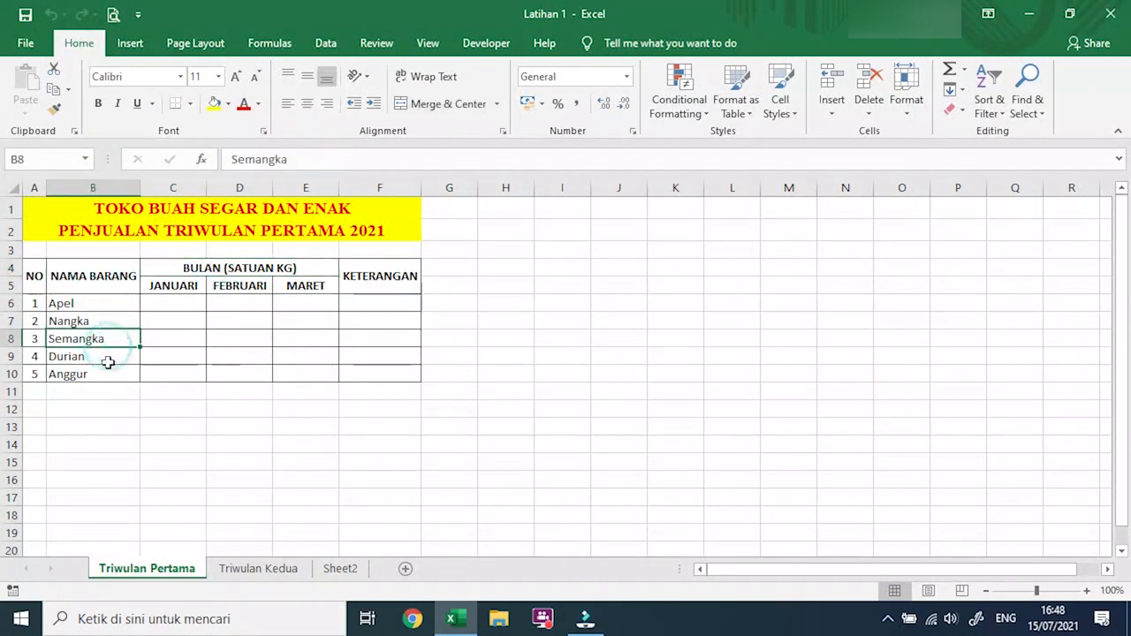
{"action": "left_click", "coordinate": [105, 330]}
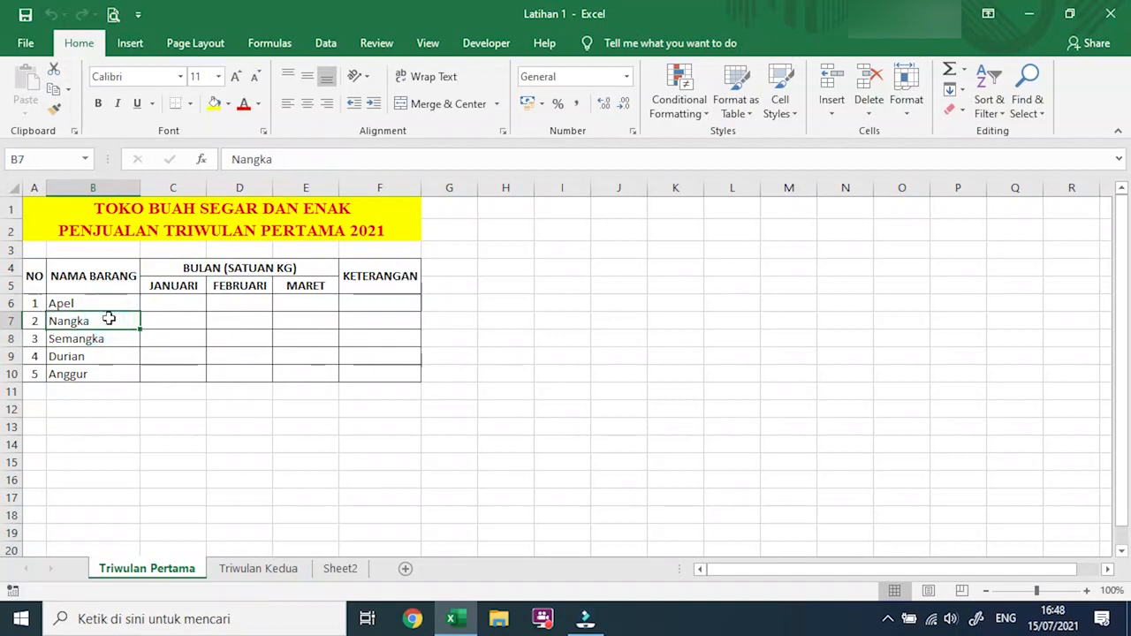
{"action": "left_click", "coordinate": [106, 350]}
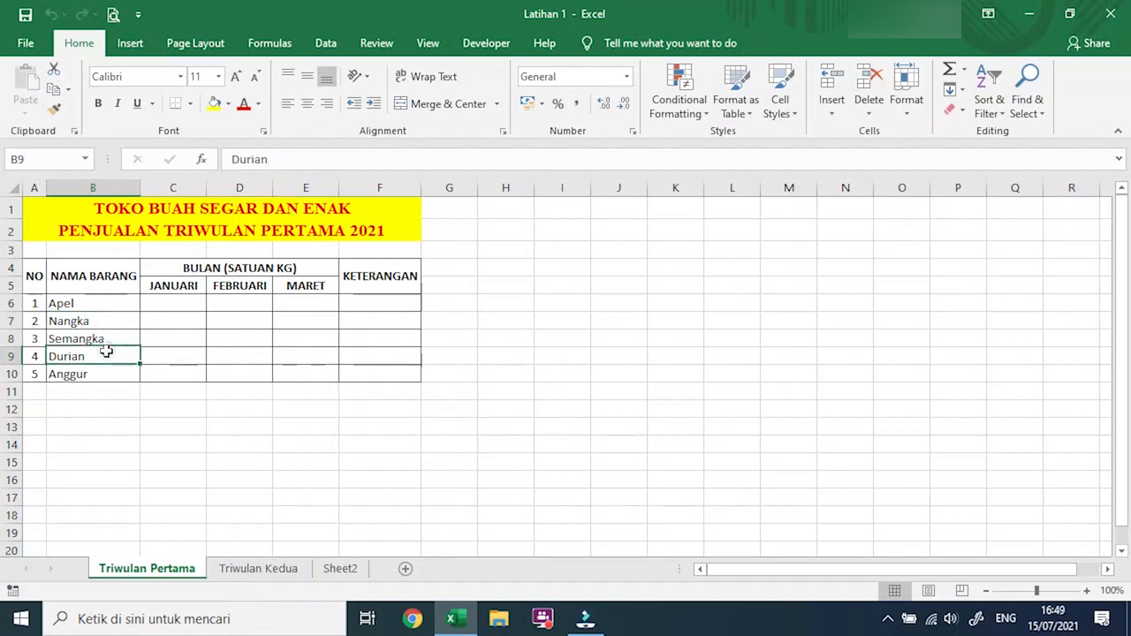
{"action": "left_click", "coordinate": [109, 340]}
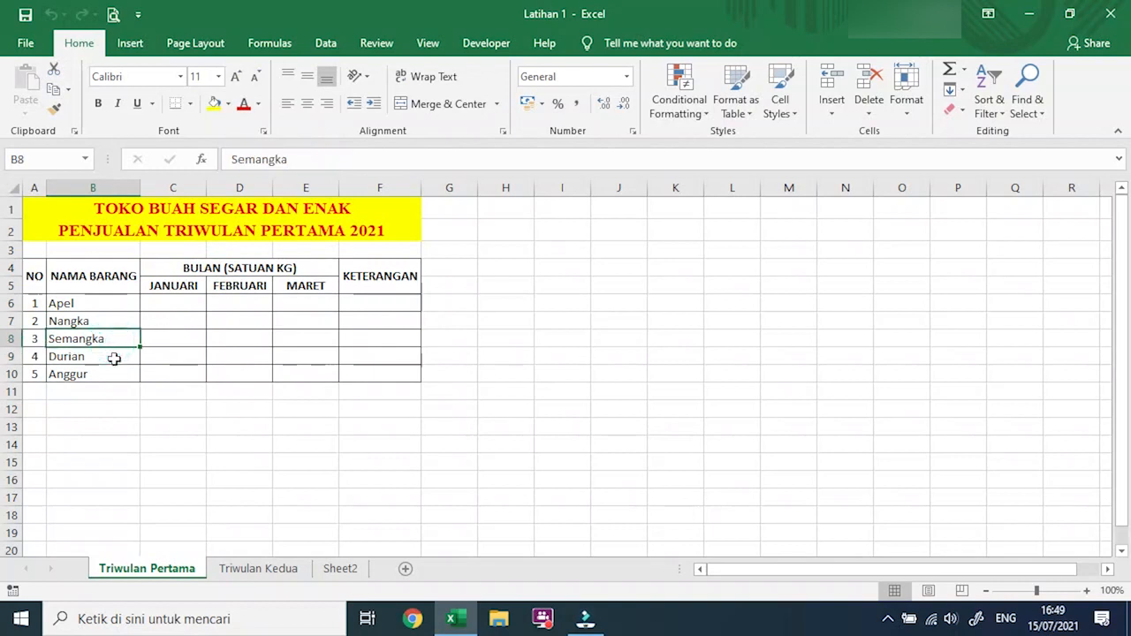